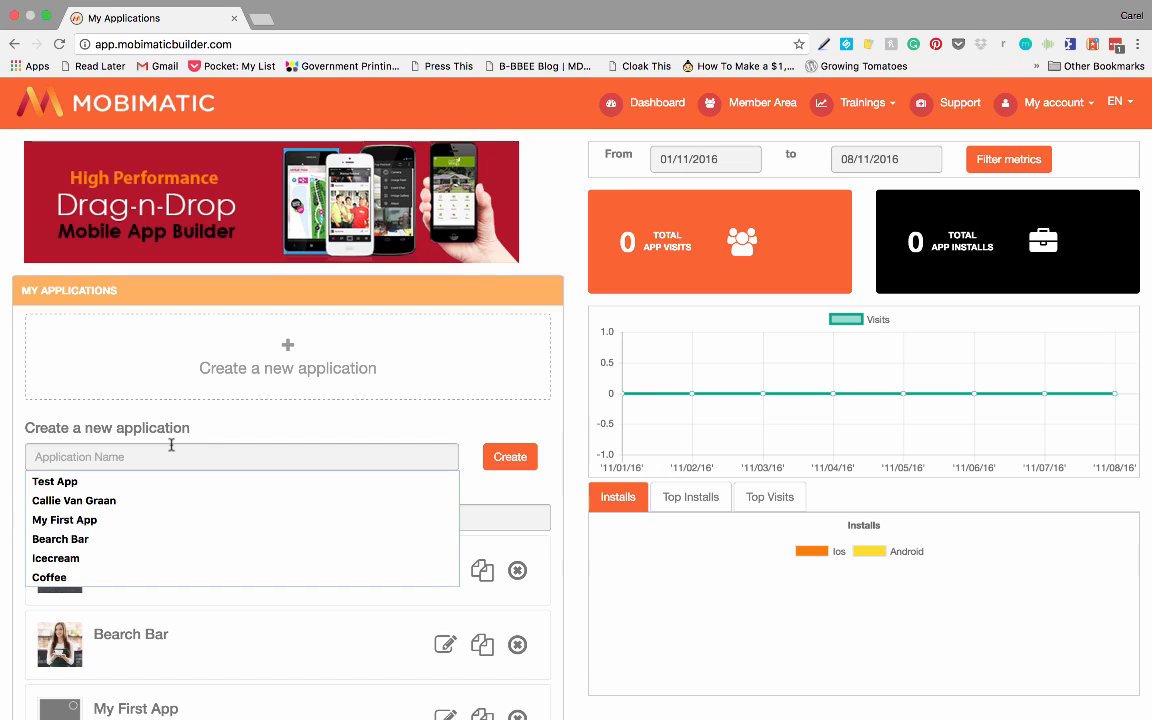
Step: Create a new application named Beach Restaurant
{"action": "type", "text": "Beach"}
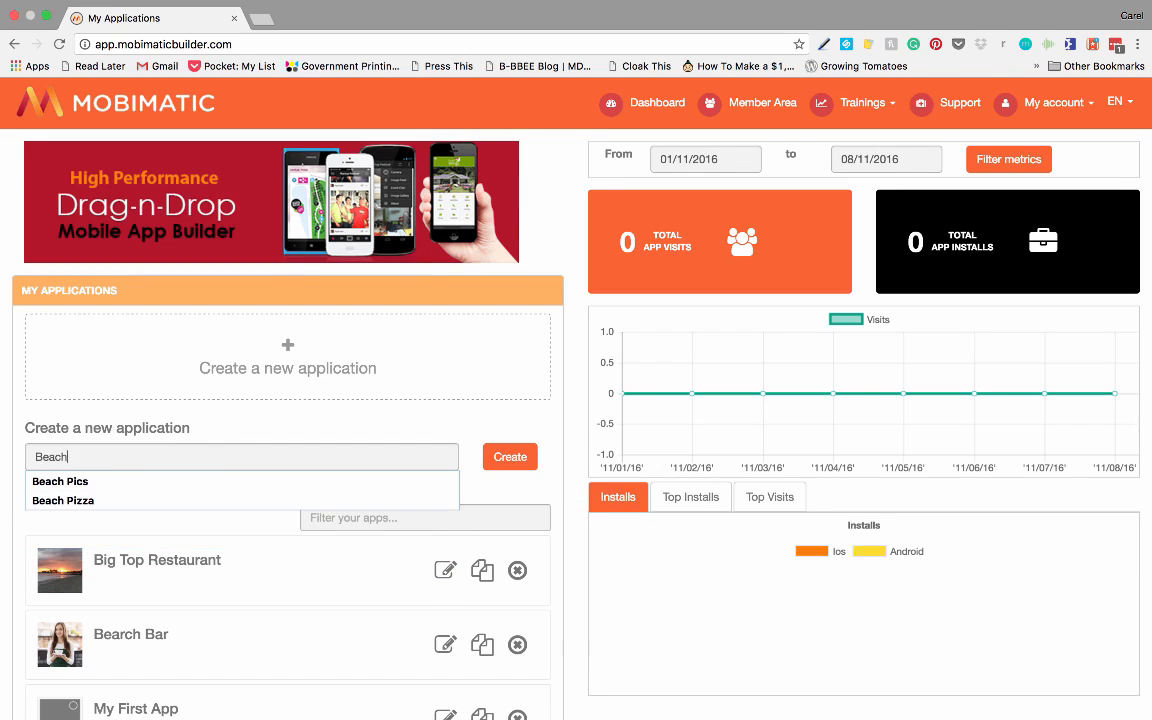
{"action": "type", "text": " Restaurant"}
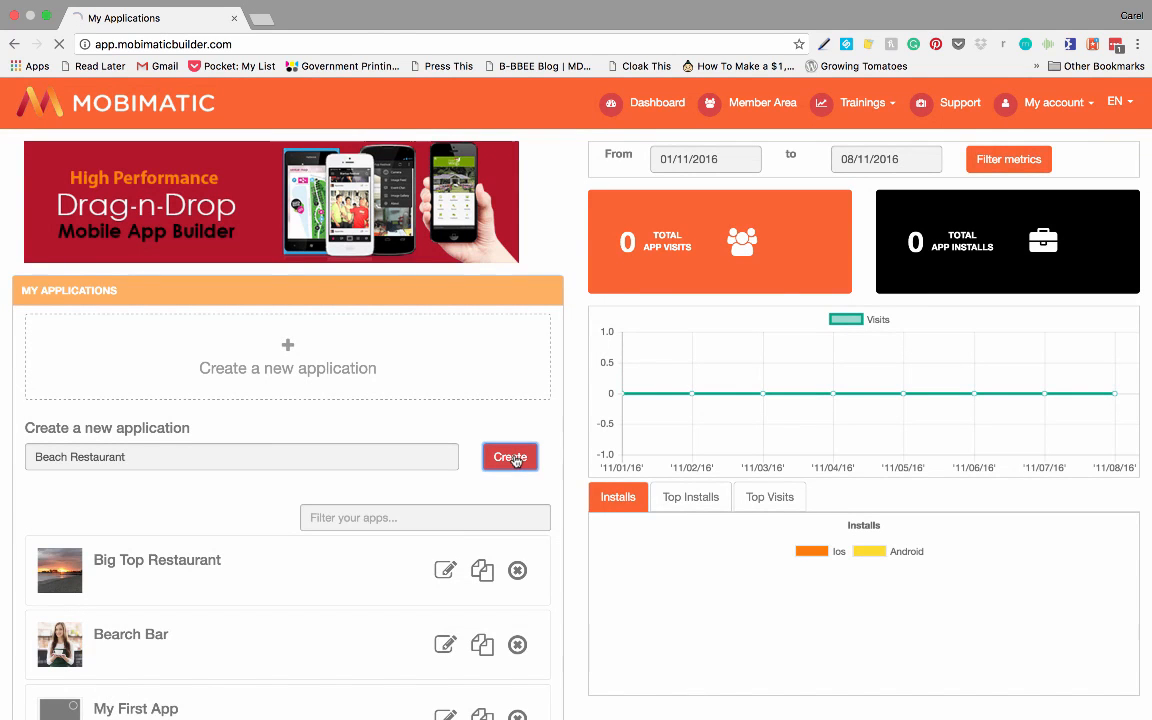
{"action": "left_click", "coordinate": [511, 458]}
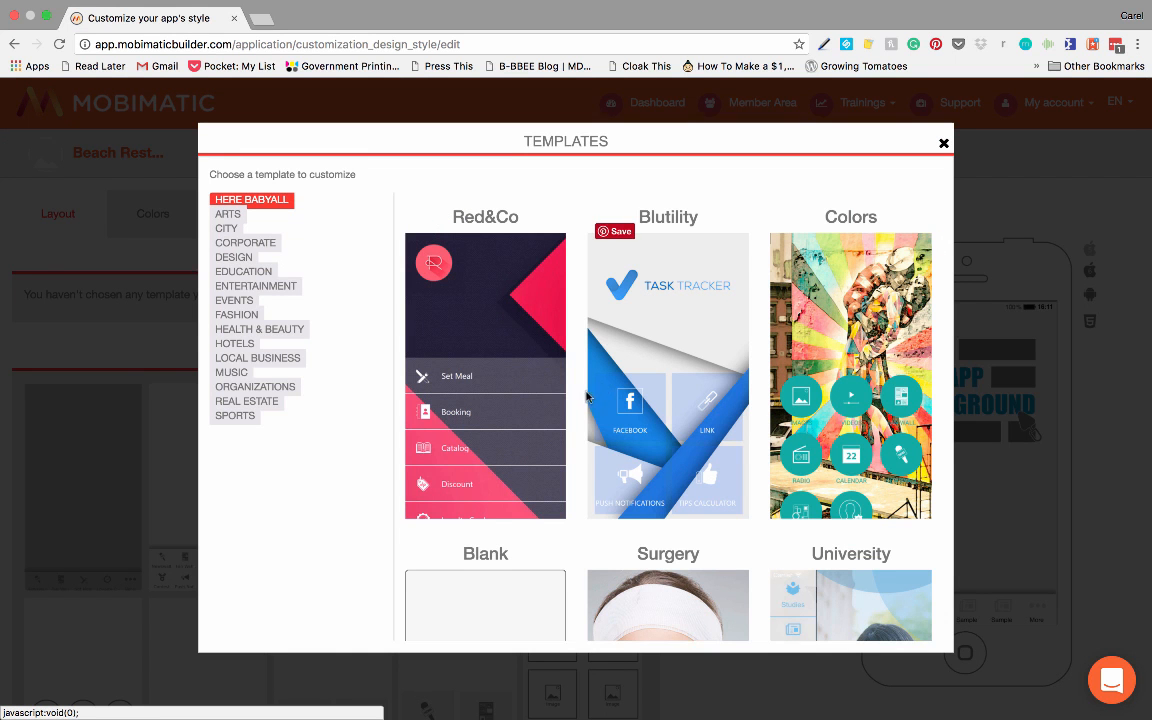
Step: Browse the template gallery and apply the Red&Co template to the app
{"action": "scroll", "coordinate": [586, 404], "scroll_direction": "down", "scroll_amount": 5}
{"action": "scroll", "coordinate": [590, 405], "scroll_direction": "down", "scroll_amount": 10}
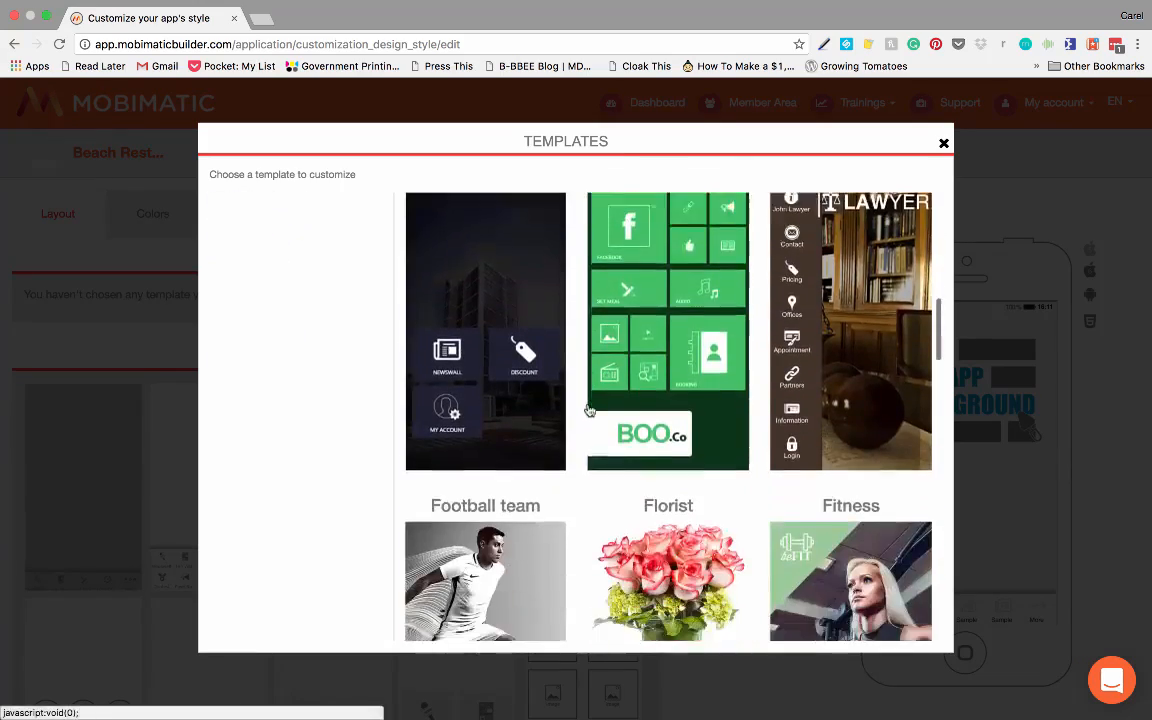
{"action": "scroll", "coordinate": [586, 418], "scroll_direction": "down", "scroll_amount": 17}
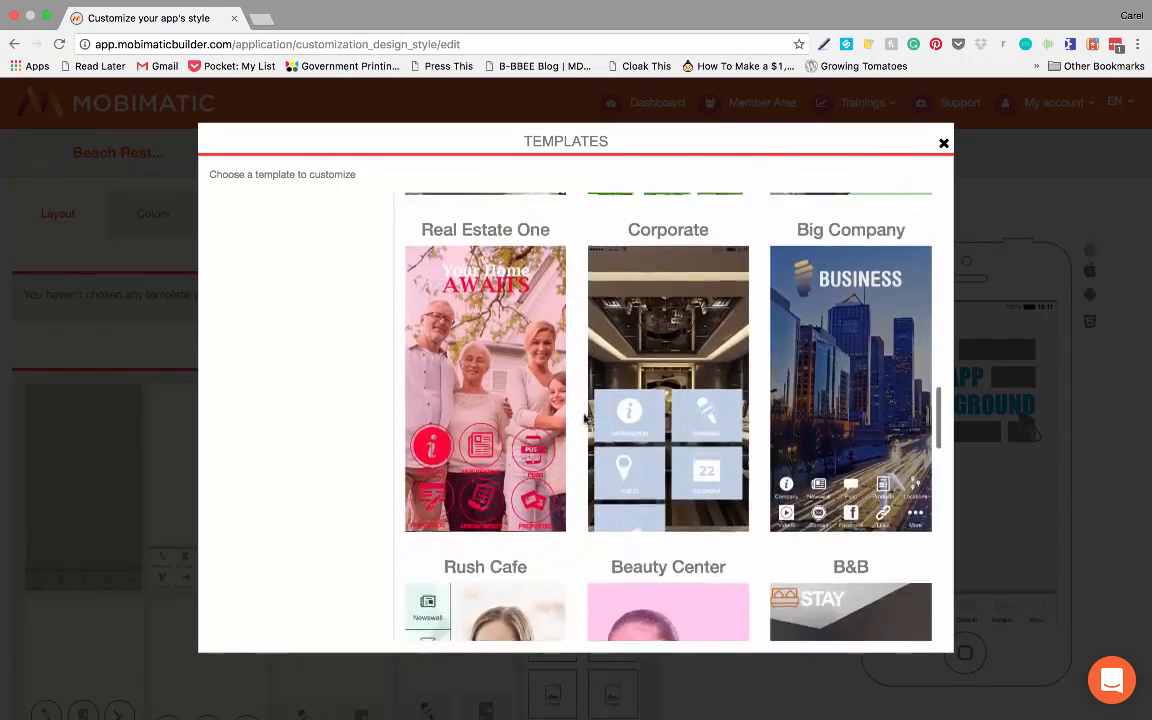
{"action": "scroll", "coordinate": [583, 412], "scroll_direction": "down", "scroll_amount": 14}
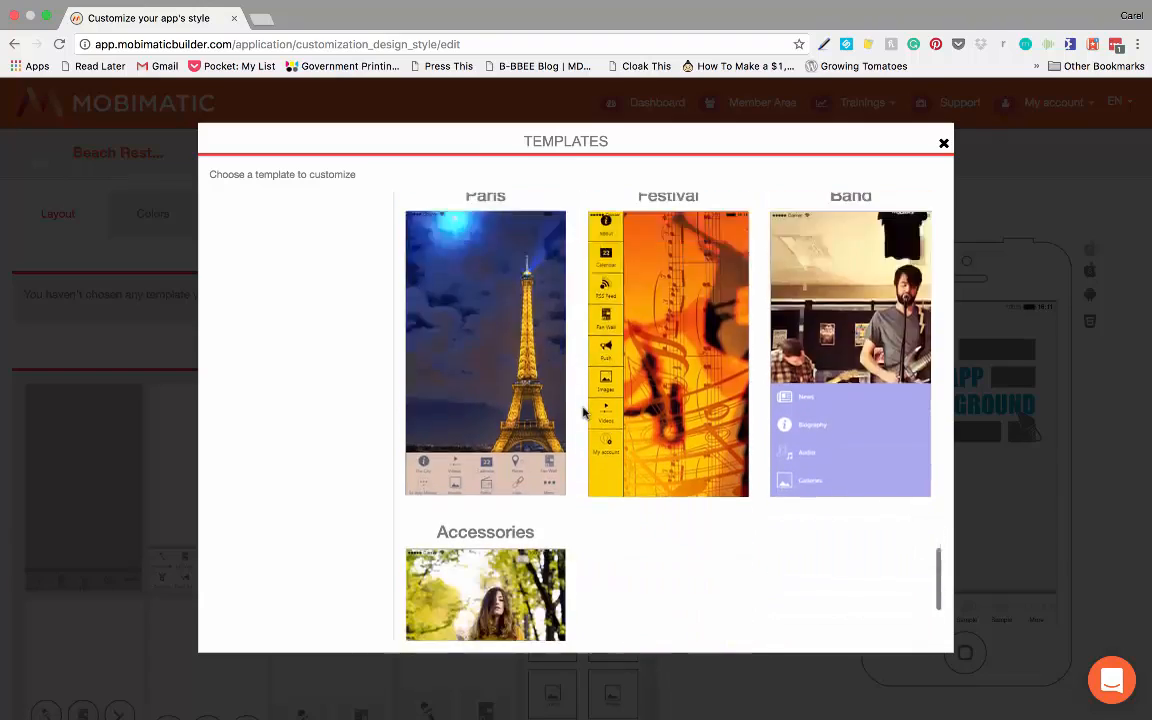
{"action": "scroll", "coordinate": [583, 412], "scroll_direction": "up", "scroll_amount": 4}
{"action": "scroll", "coordinate": [585, 415], "scroll_direction": "up", "scroll_amount": 20}
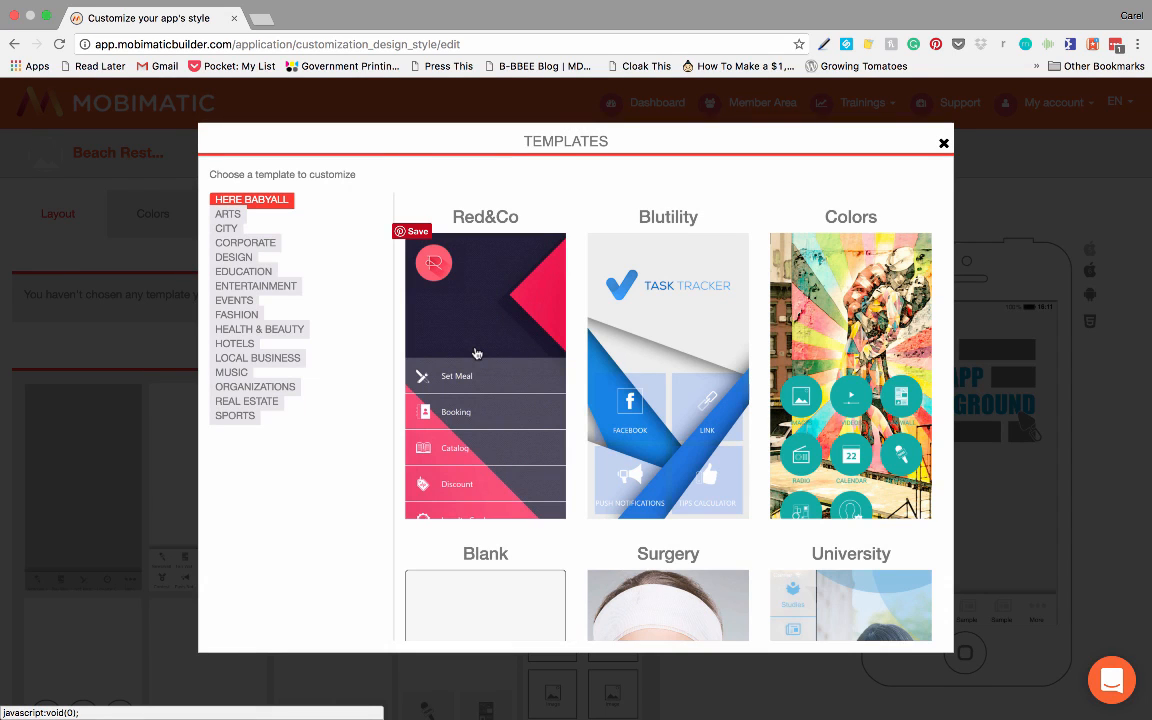
{"action": "left_click", "coordinate": [476, 353]}
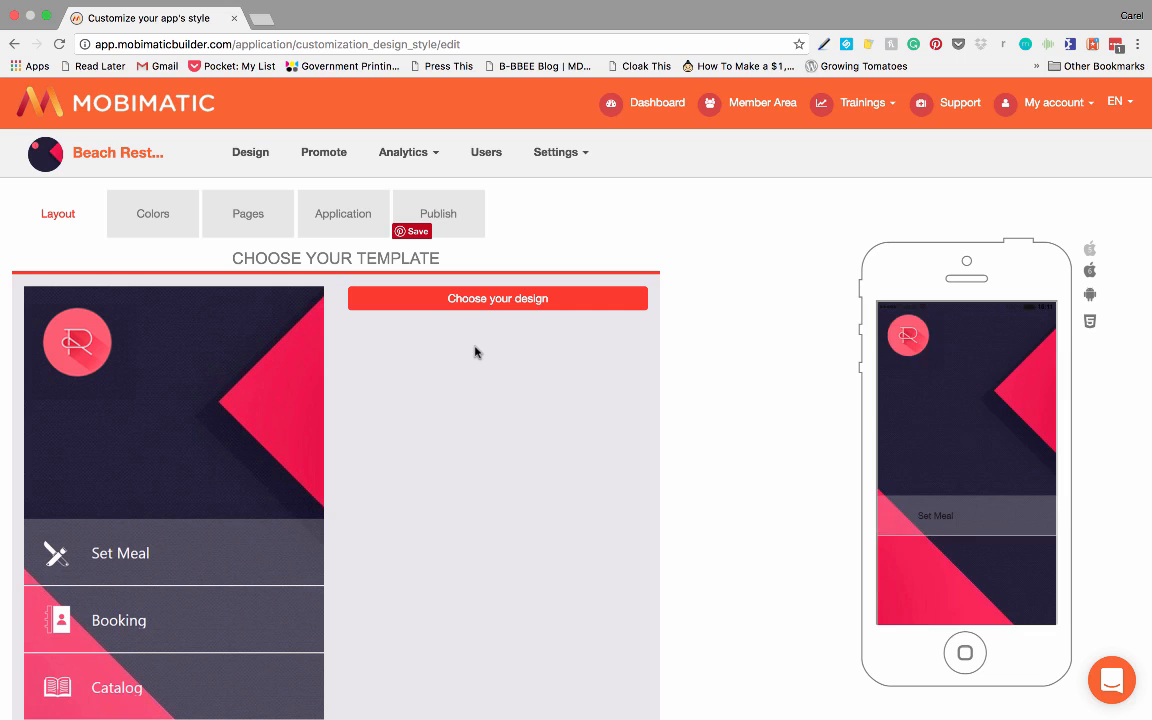
Step: Set the homepage layout to the non-paged grid of round icons, three per row
{"action": "scroll", "coordinate": [472, 367], "scroll_direction": "down", "scroll_amount": 2}
{"action": "scroll", "coordinate": [472, 367], "scroll_direction": "down", "scroll_amount": 5}
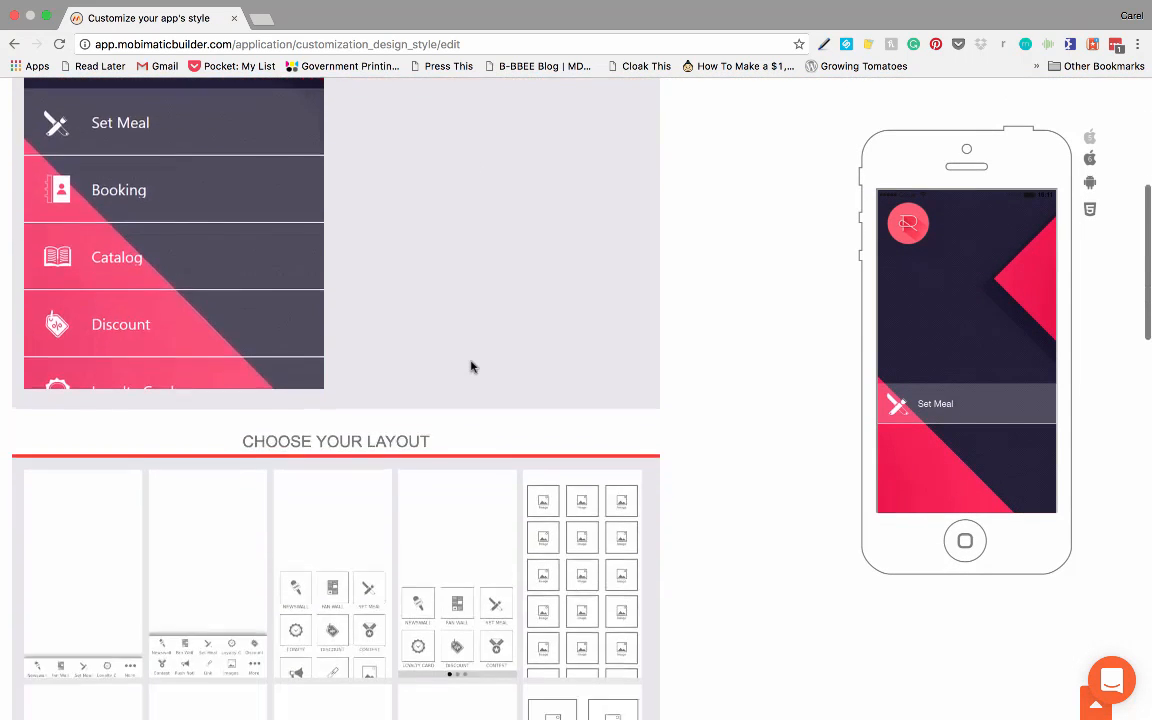
{"action": "scroll", "coordinate": [472, 367], "scroll_direction": "down", "scroll_amount": 1}
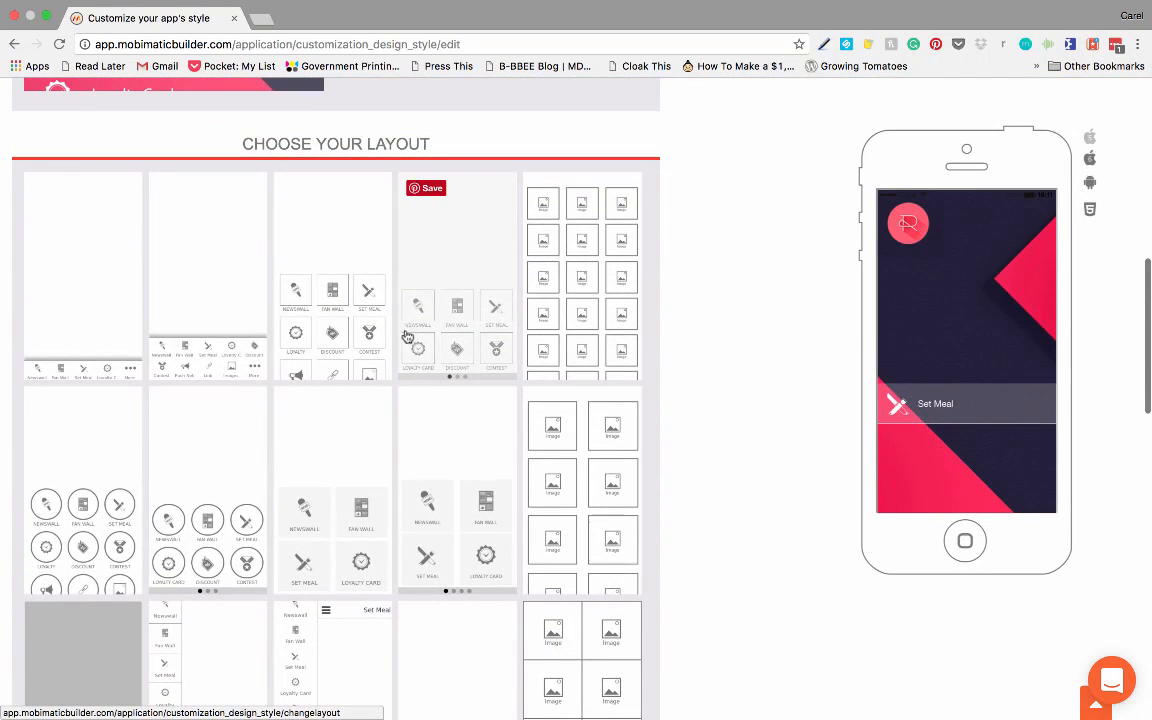
{"action": "scroll", "coordinate": [432, 386], "scroll_direction": "down", "scroll_amount": 3}
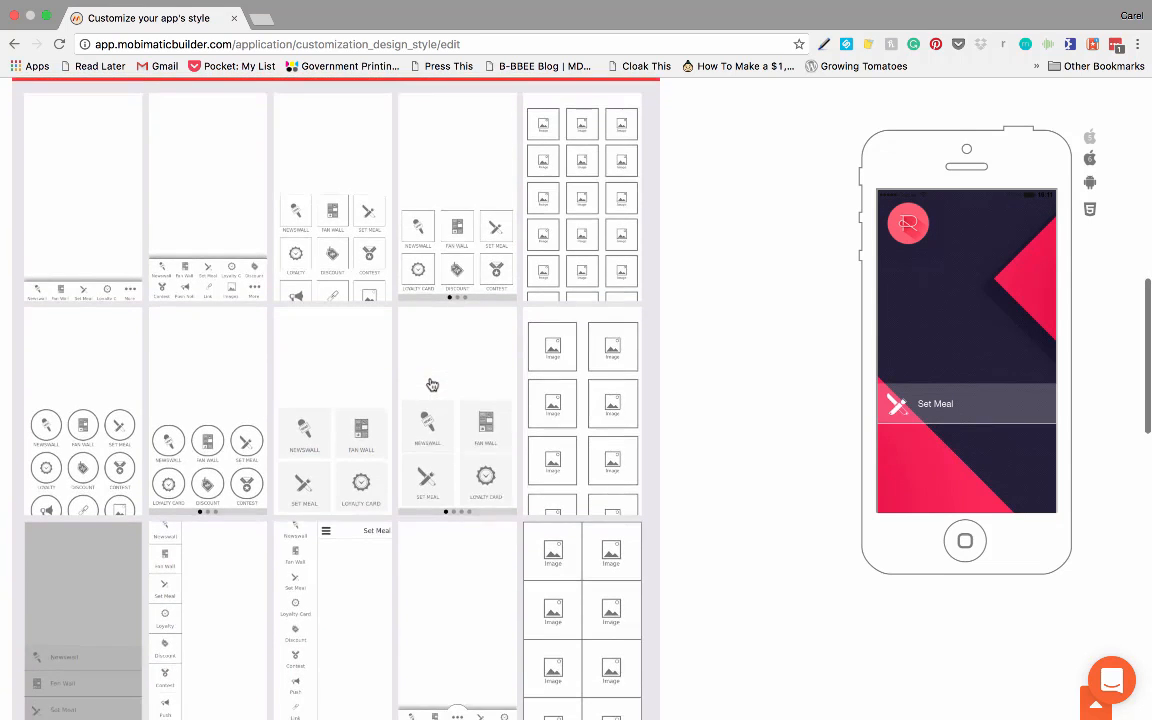
{"action": "scroll", "coordinate": [432, 386], "scroll_direction": "up", "scroll_amount": 2}
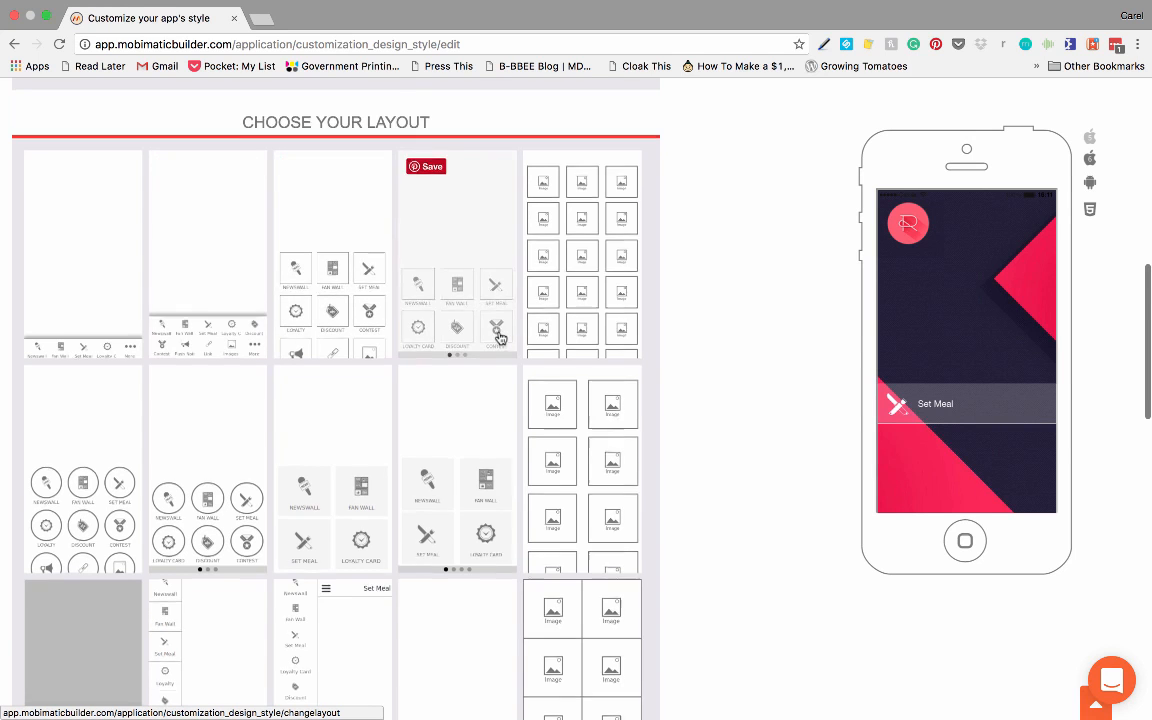
{"action": "scroll", "coordinate": [496, 334], "scroll_direction": "down", "scroll_amount": 5}
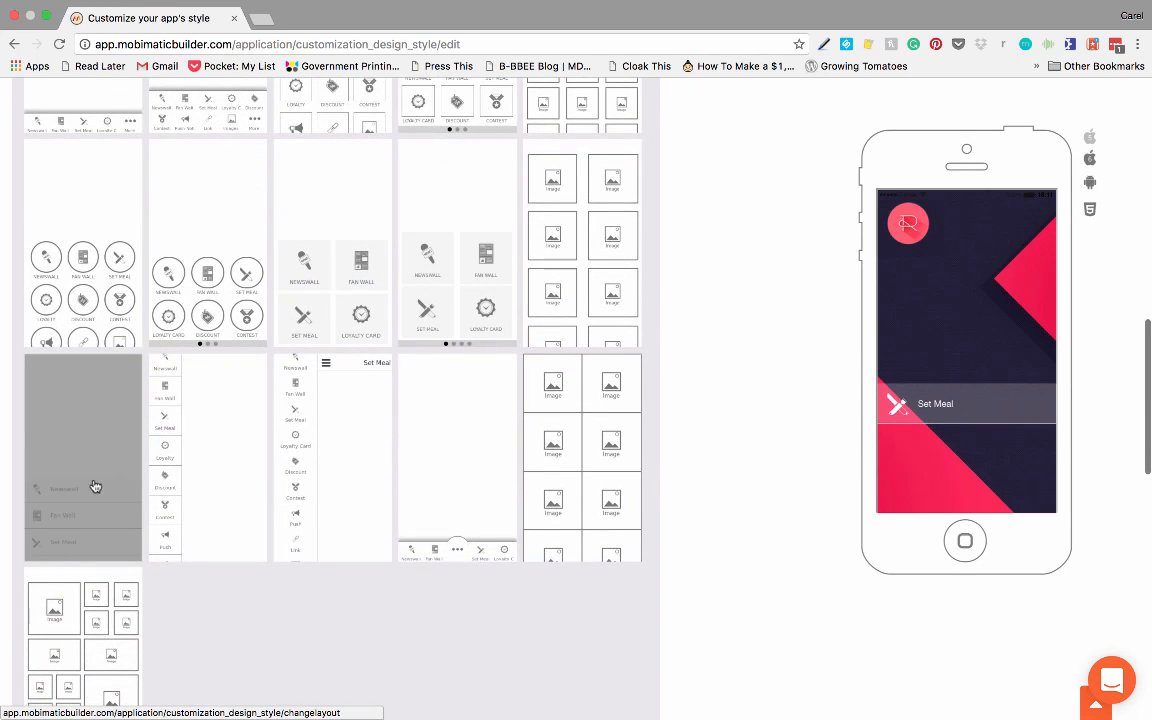
{"action": "left_click", "coordinate": [88, 278]}
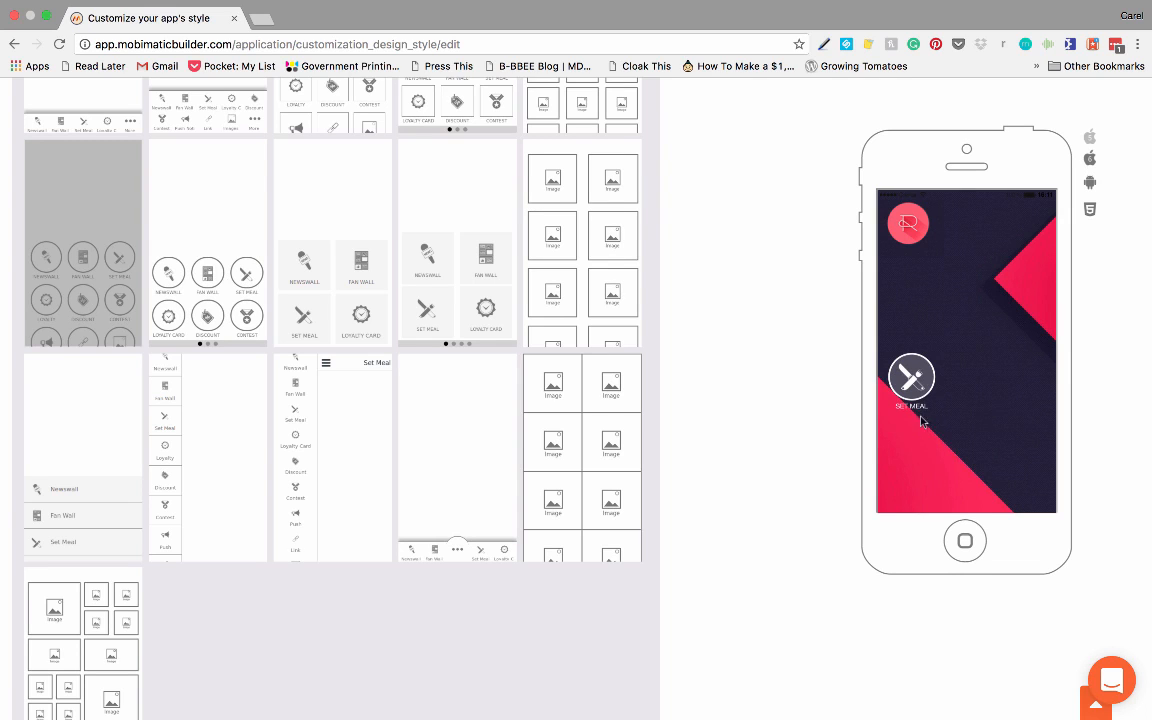
Step: Preview the app design on the iPhone, Android and HTML5 device mockups
{"action": "left_click", "coordinate": [1090, 160]}
{"action": "left_click", "coordinate": [1091, 184]}
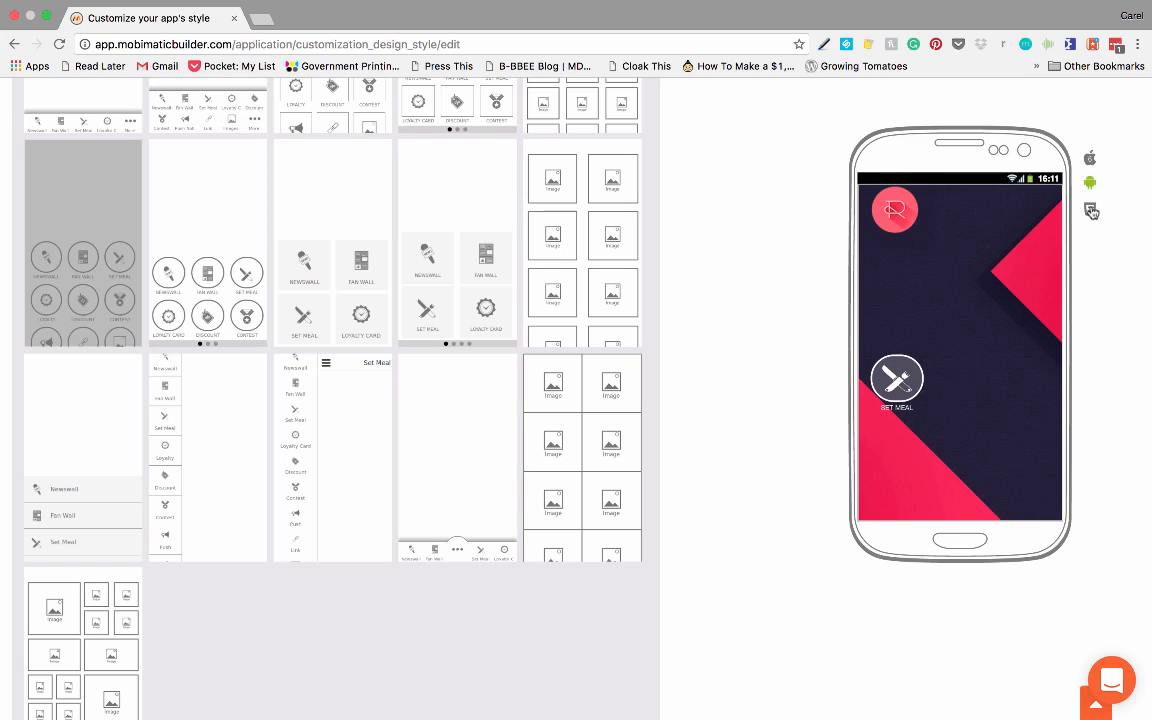
{"action": "left_click", "coordinate": [1091, 211]}
{"action": "left_click", "coordinate": [1090, 183]}
{"action": "left_click", "coordinate": [1093, 161]}
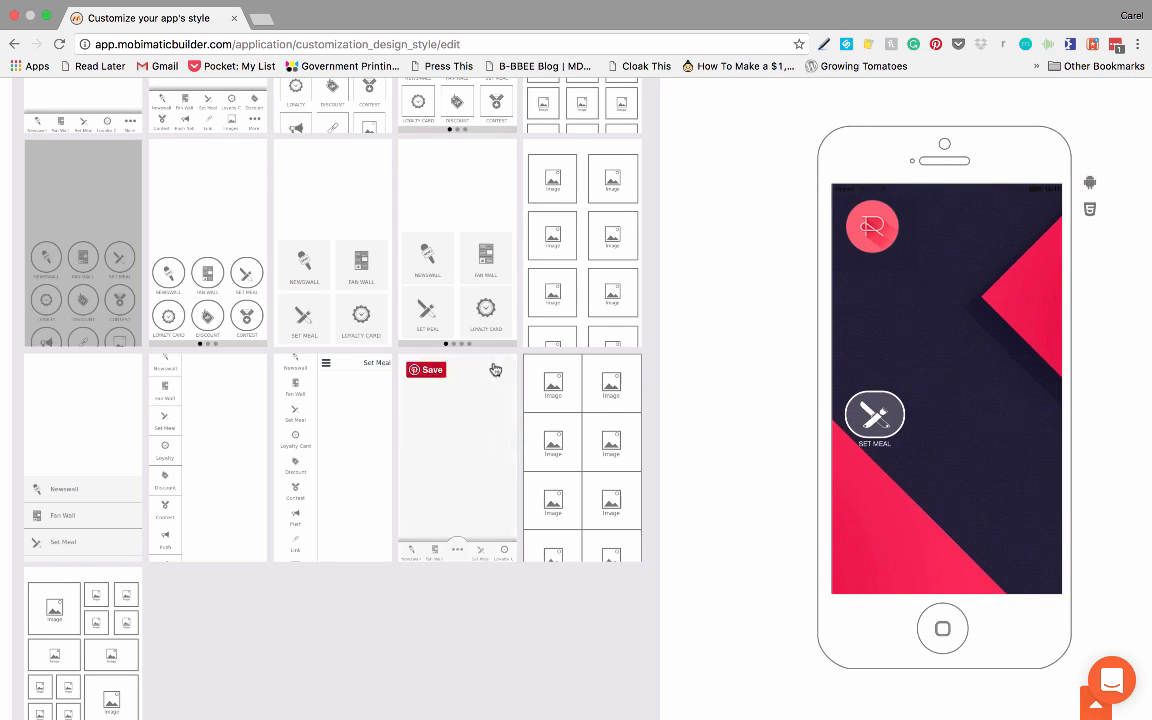
Step: Replace the 640x1136 homepage image with 2016-10-19 13.44.52 copy.png from the Desktop, accepting the default crop
{"action": "scroll", "coordinate": [591, 380], "scroll_direction": "down", "scroll_amount": 5}
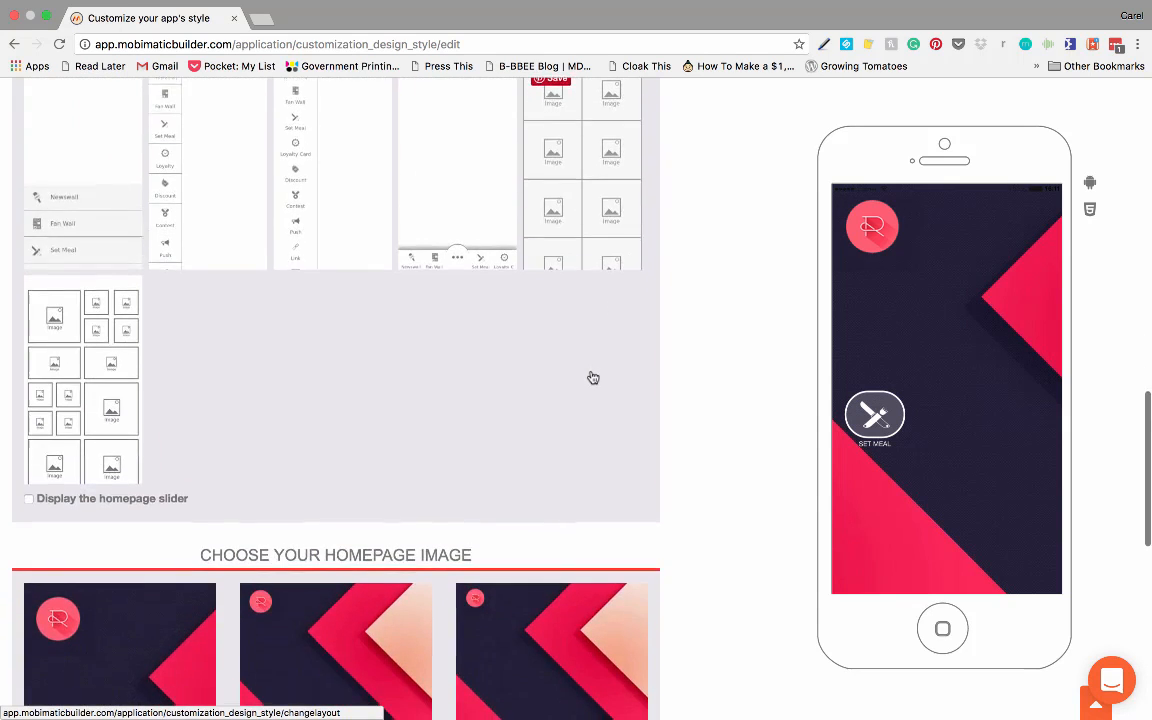
{"action": "scroll", "coordinate": [593, 377], "scroll_direction": "down", "scroll_amount": 8}
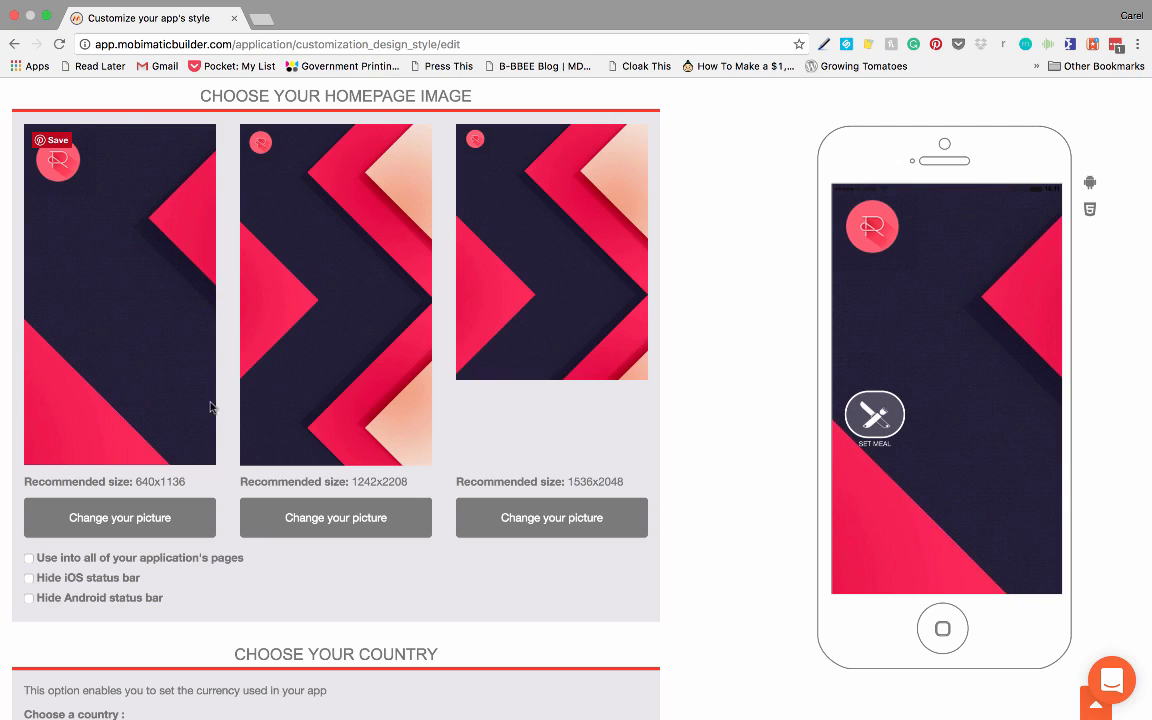
{"action": "left_click", "coordinate": [116, 522]}
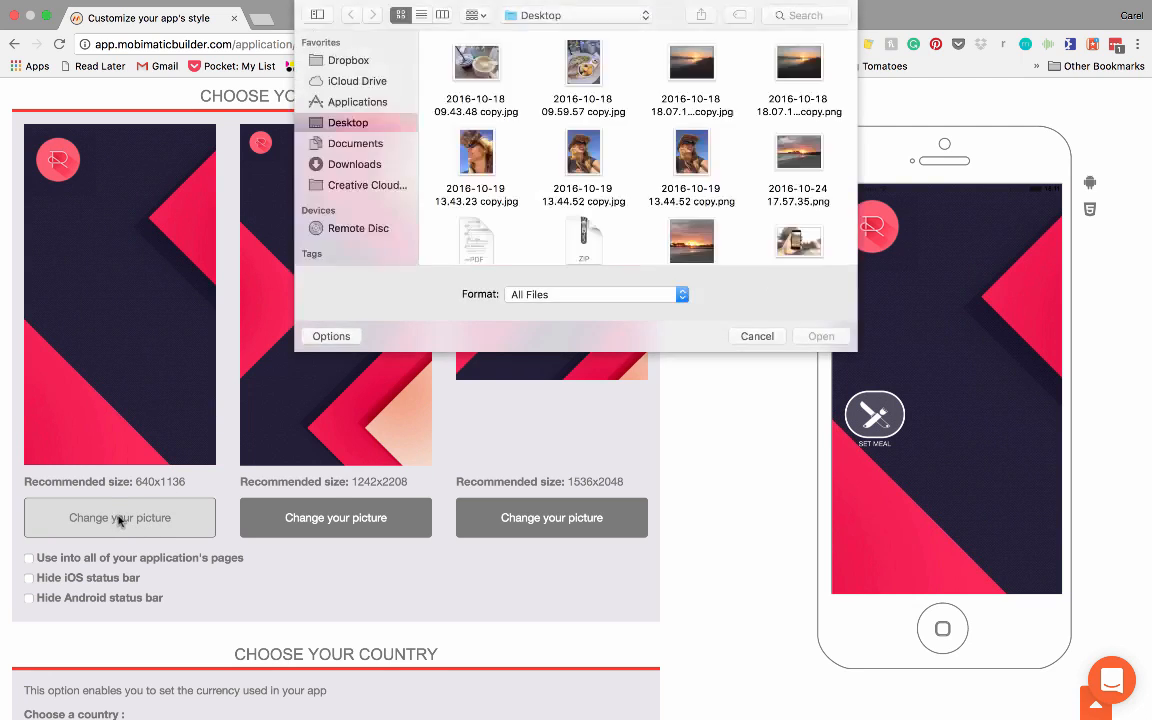
{"action": "left_click", "coordinate": [691, 160]}
{"action": "left_click", "coordinate": [820, 336]}
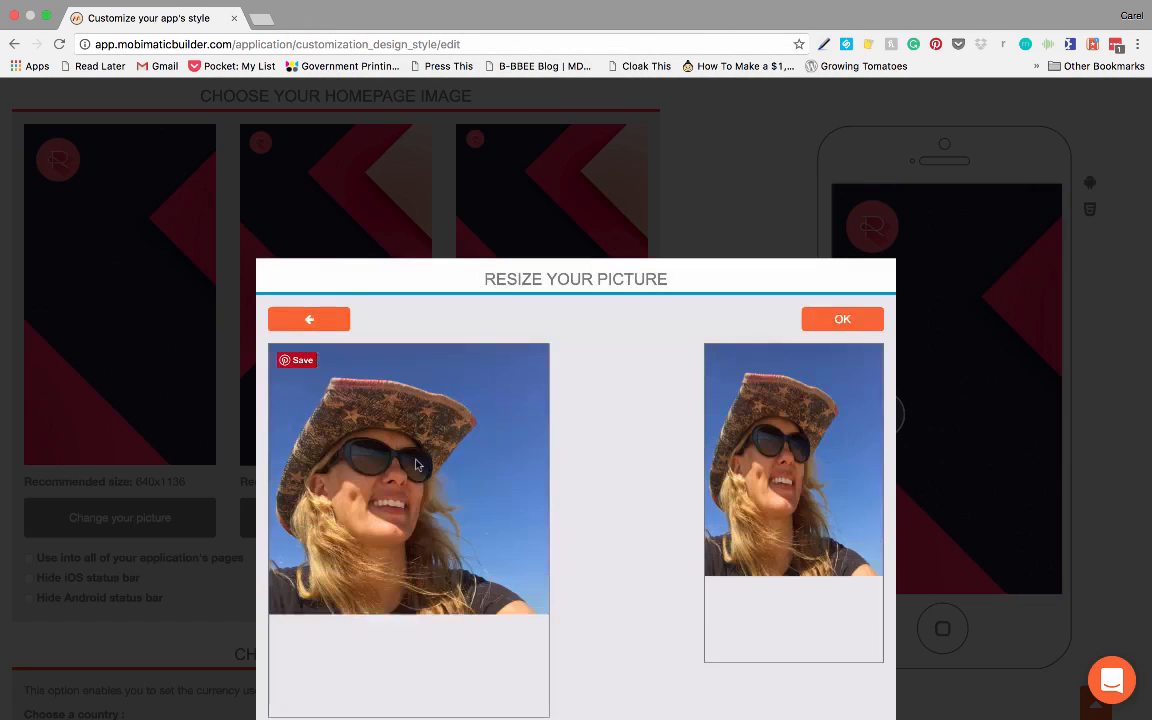
{"action": "left_click", "coordinate": [840, 319]}
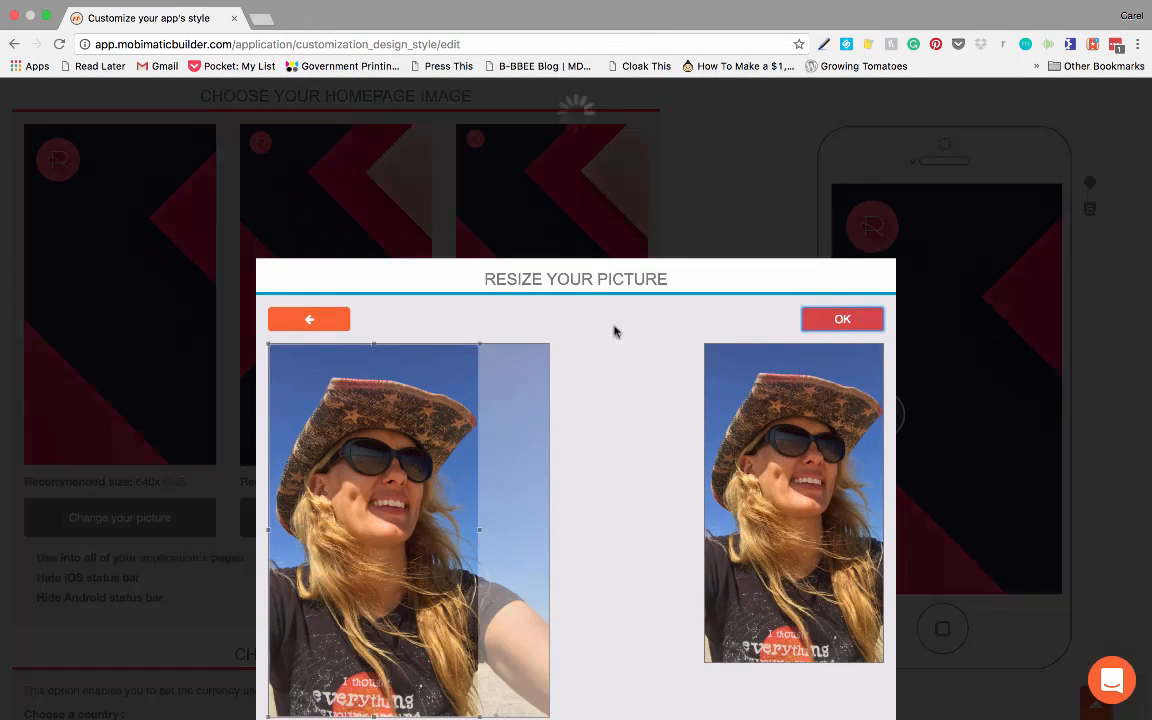
Step: Replace the 1242x2208 and 1536x2048 homepage images with the same photo of the woman in a hat, accepting the default crops
{"action": "left_click", "coordinate": [362, 516]}
{"action": "double_click", "coordinate": [631, 154]}
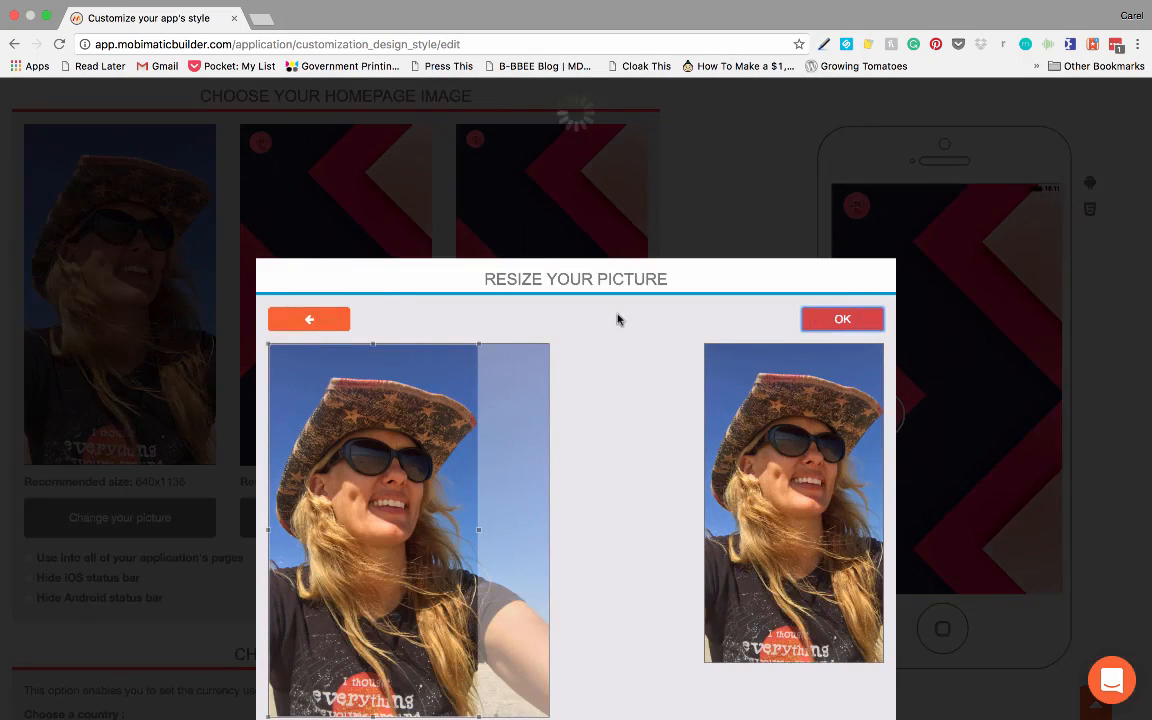
{"action": "left_click", "coordinate": [842, 319]}
{"action": "left_click", "coordinate": [560, 517]}
{"action": "key", "text": "Return"}
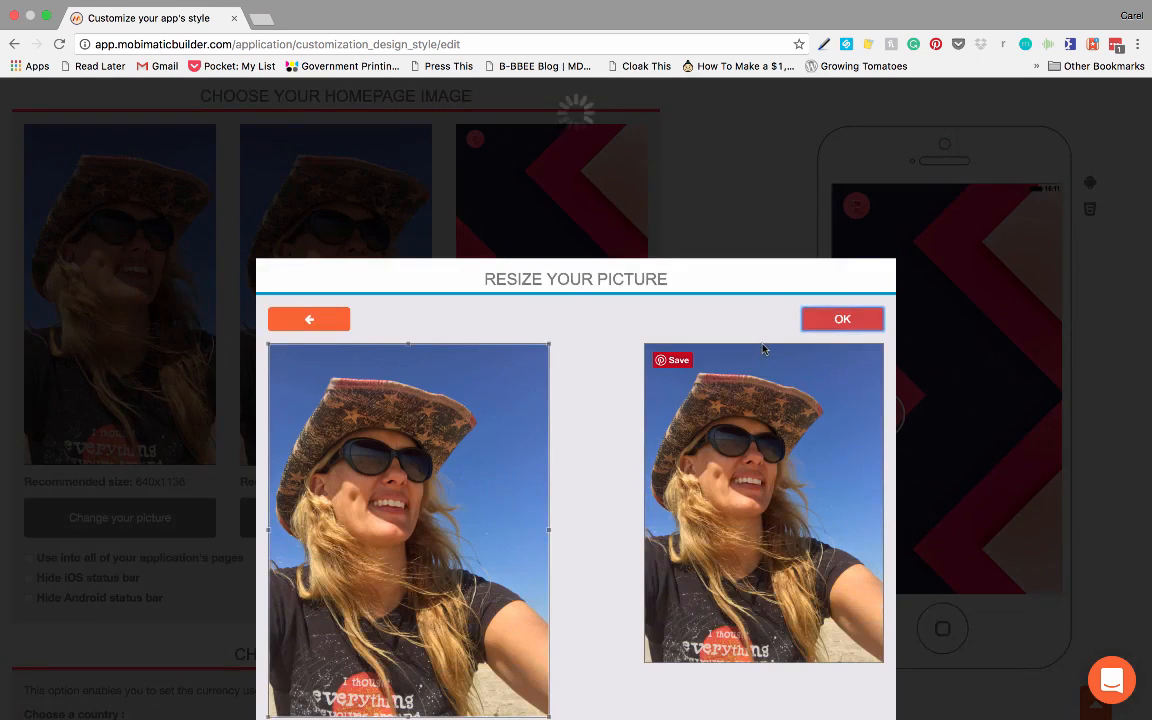
{"action": "left_click", "coordinate": [845, 319]}
Step: Set the app's country to United States ($) for its currency
{"action": "scroll", "coordinate": [754, 373], "scroll_direction": "down", "scroll_amount": 5}
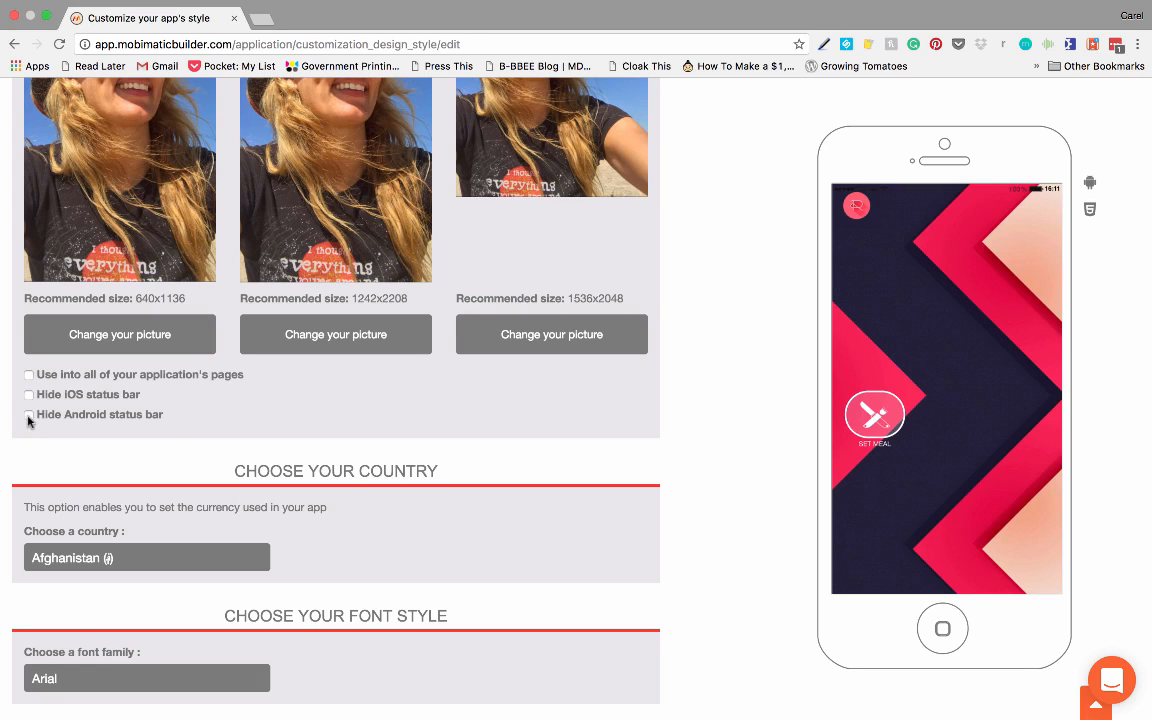
{"action": "scroll", "coordinate": [218, 421], "scroll_direction": "down", "scroll_amount": 2}
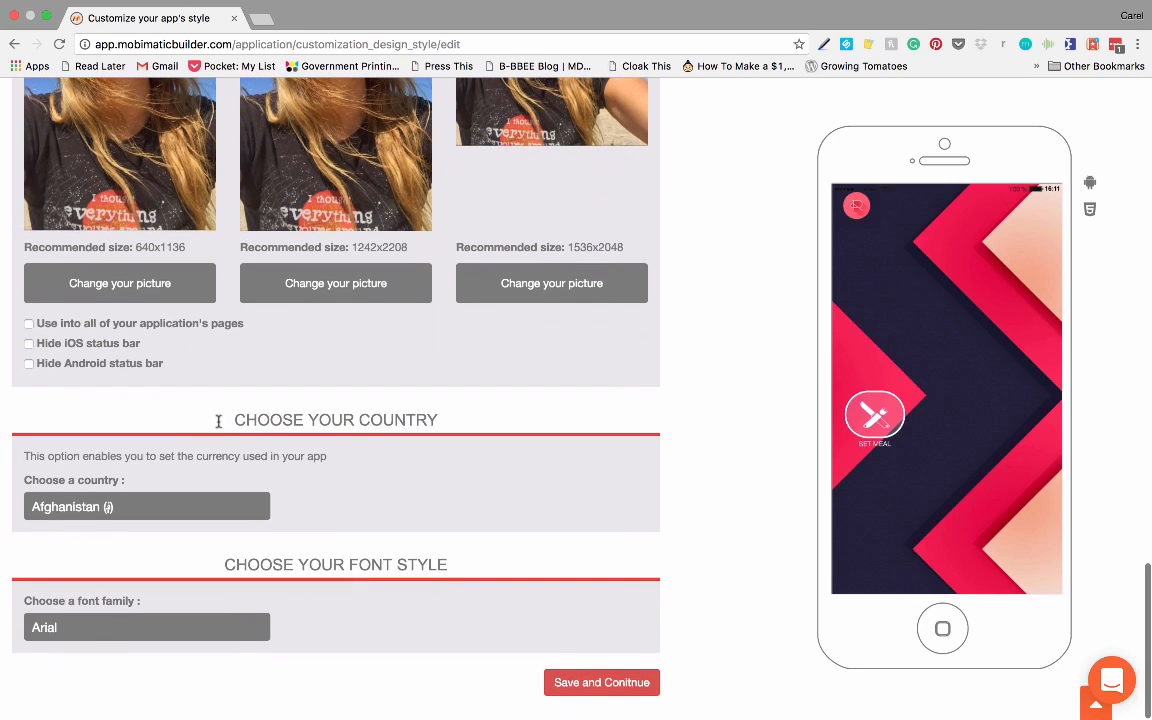
{"action": "left_click", "coordinate": [245, 508]}
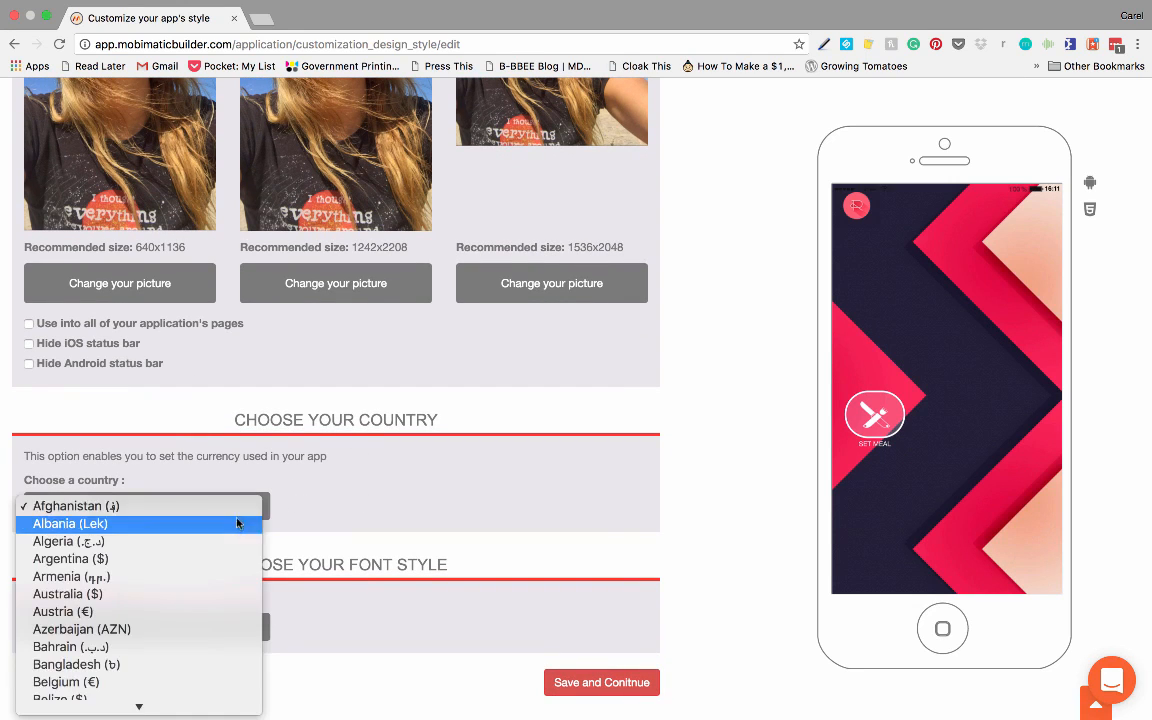
{"action": "scroll", "coordinate": [216, 584], "scroll_direction": "down", "scroll_amount": 10}
{"action": "scroll", "coordinate": [214, 585], "scroll_direction": "down", "scroll_amount": 15}
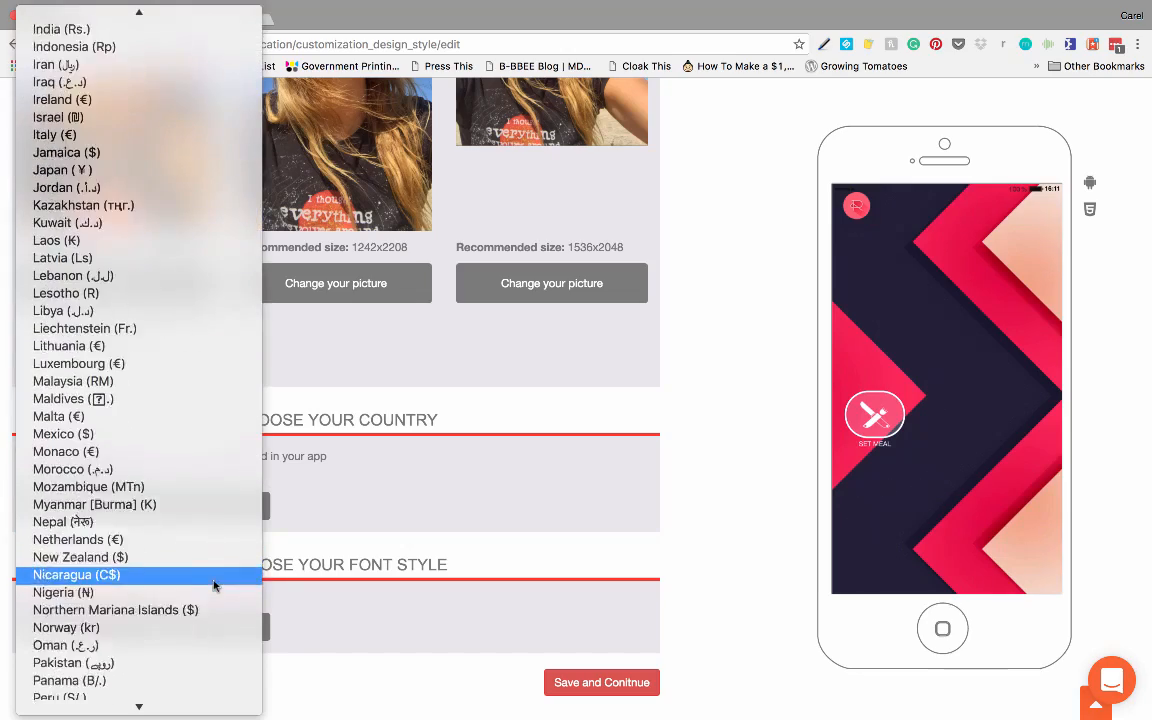
{"action": "scroll", "coordinate": [197, 586], "scroll_direction": "down", "scroll_amount": 5}
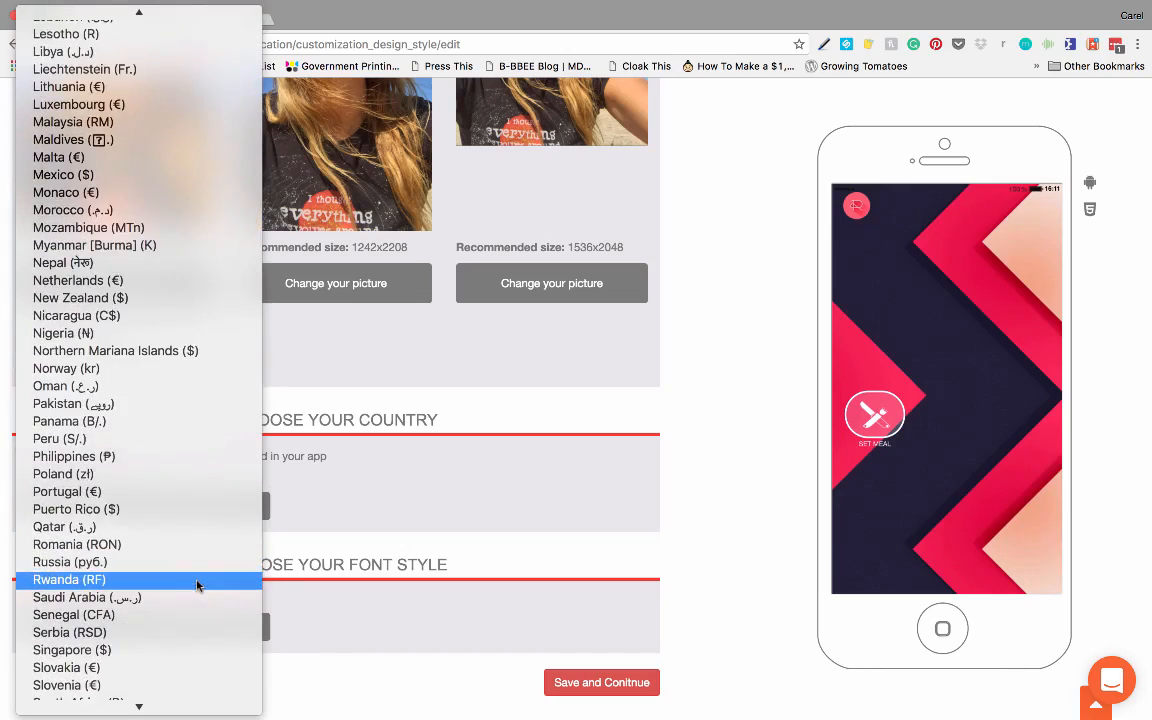
{"action": "scroll", "coordinate": [197, 586], "scroll_direction": "down", "scroll_amount": 8}
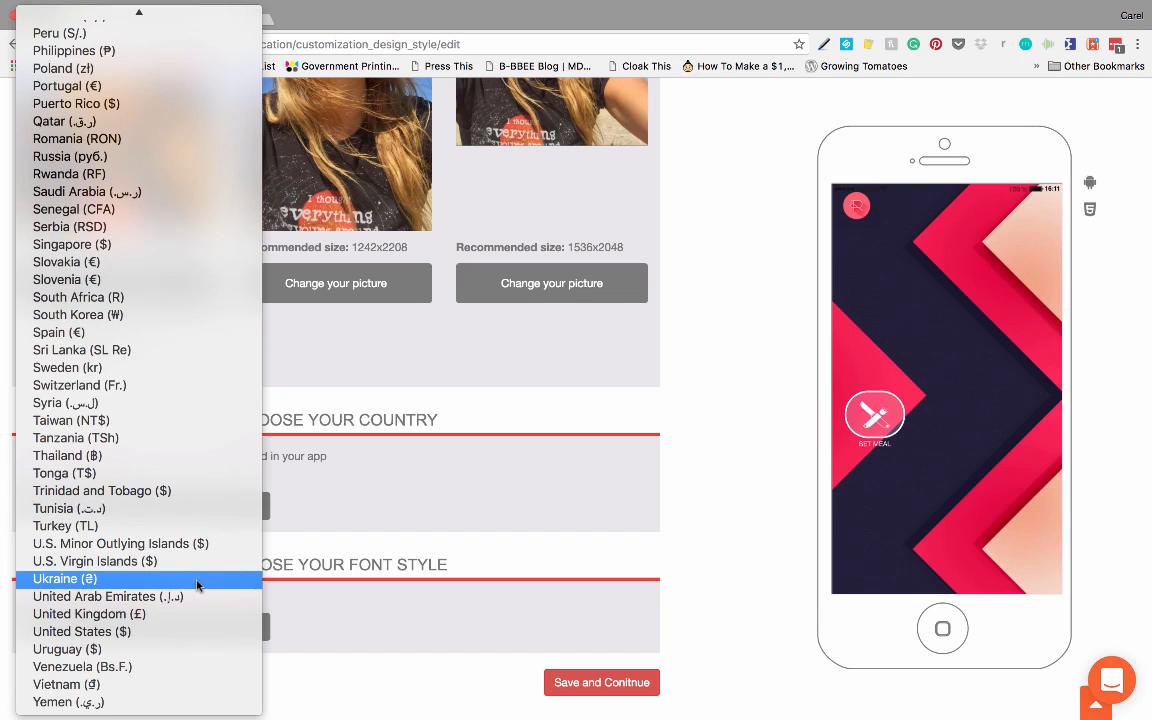
{"action": "left_click", "coordinate": [165, 631]}
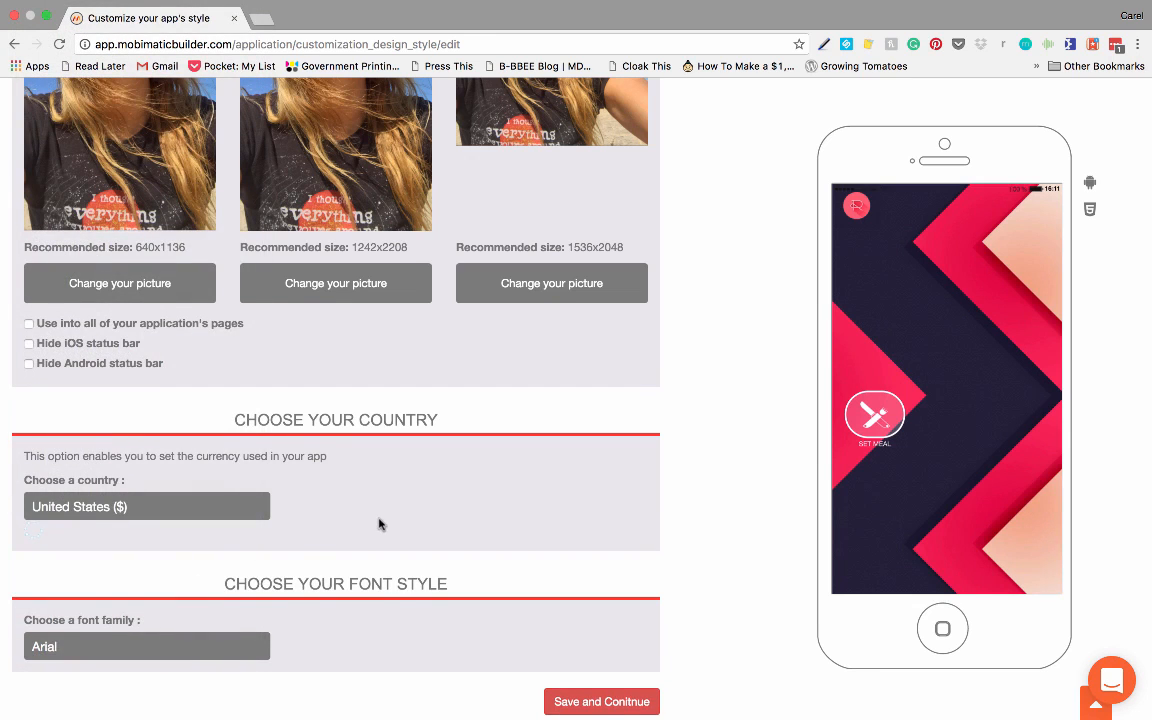
Step: Choose Arial as the font family, save the layout settings and continue to the color settings
{"action": "scroll", "coordinate": [378, 522], "scroll_direction": "down", "scroll_amount": 1}
{"action": "scroll", "coordinate": [370, 532], "scroll_direction": "up", "scroll_amount": 1}
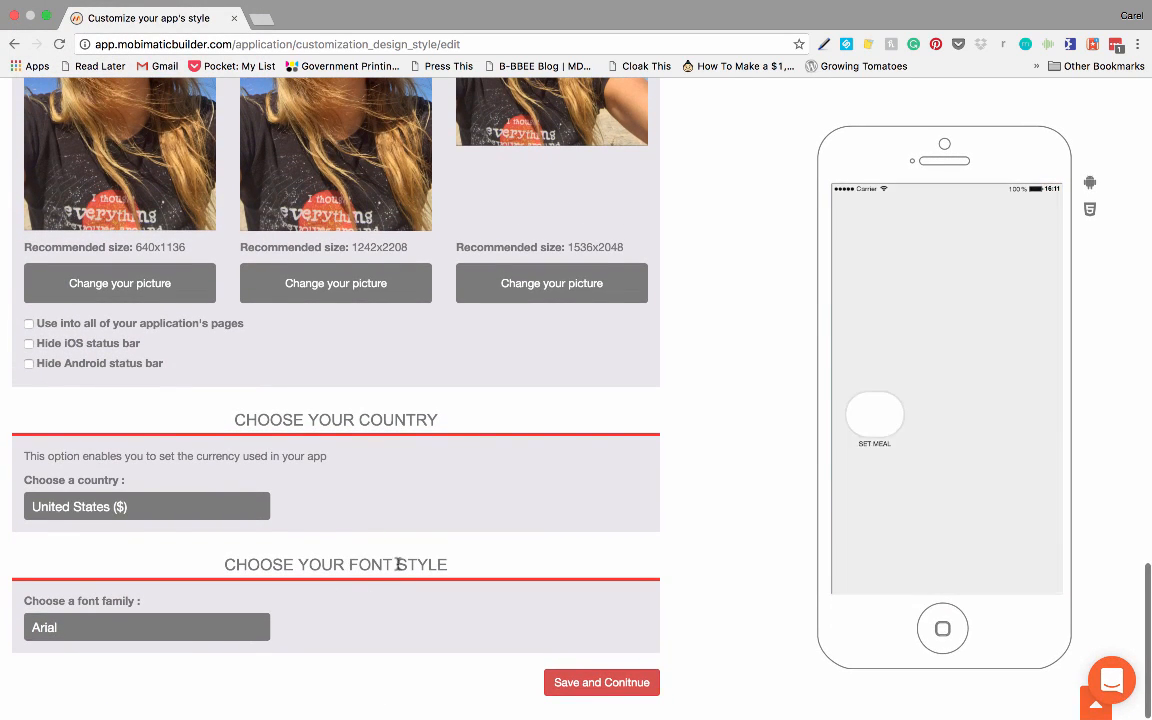
{"action": "left_click", "coordinate": [221, 631]}
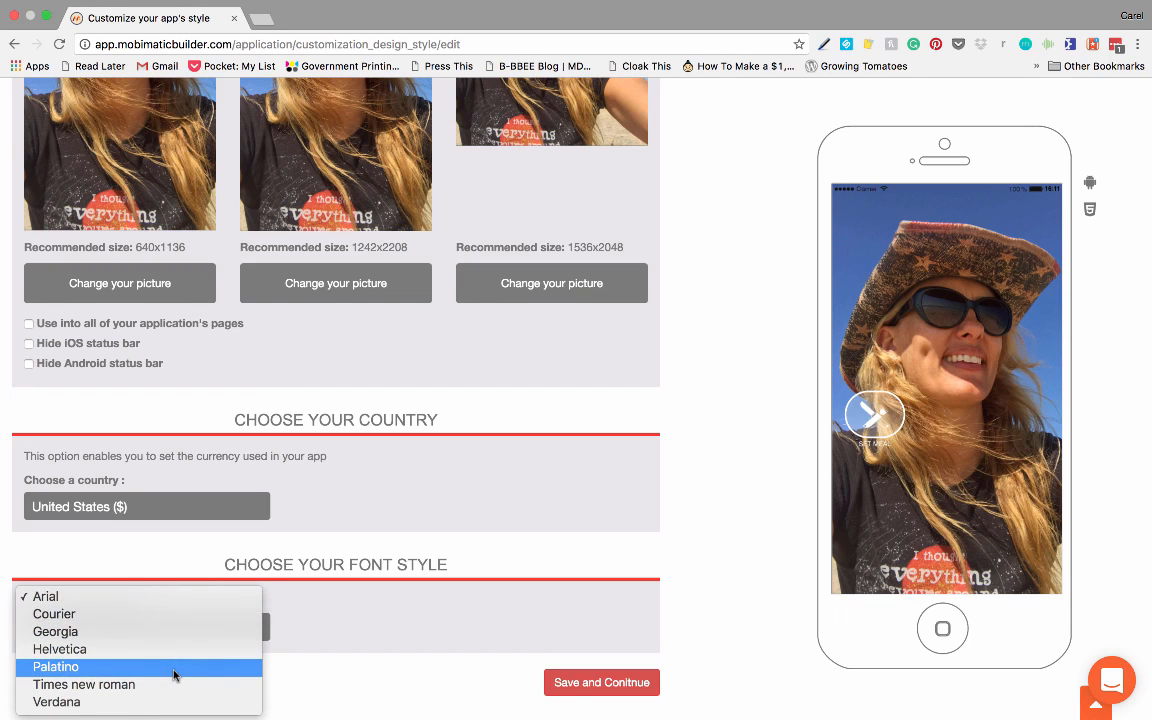
{"action": "left_click", "coordinate": [110, 602]}
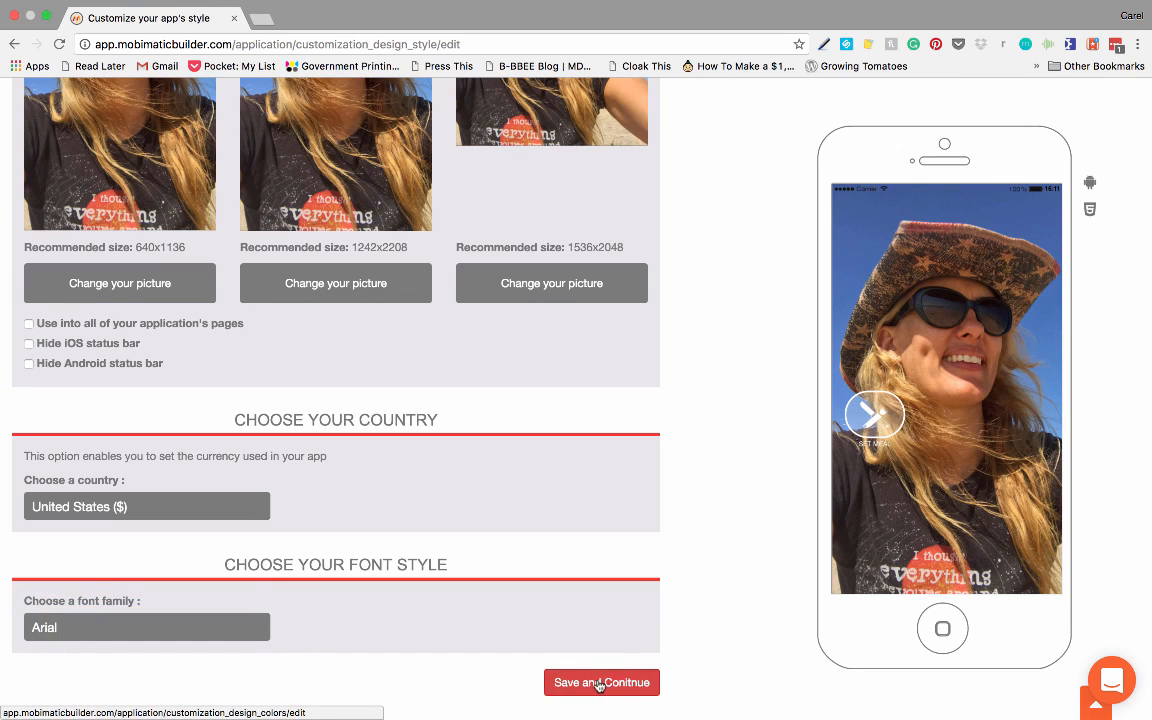
{"action": "left_click", "coordinate": [600, 683]}
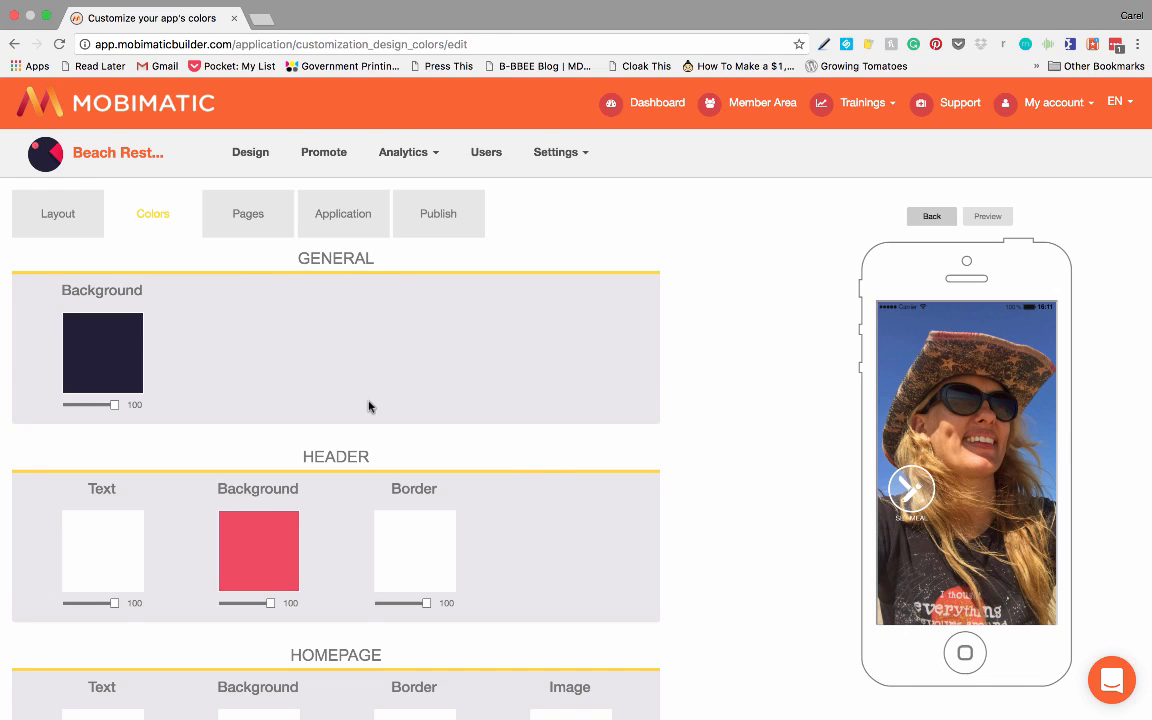
Step: Open the Set Meal page in the phone preview
{"action": "left_click", "coordinate": [912, 489]}
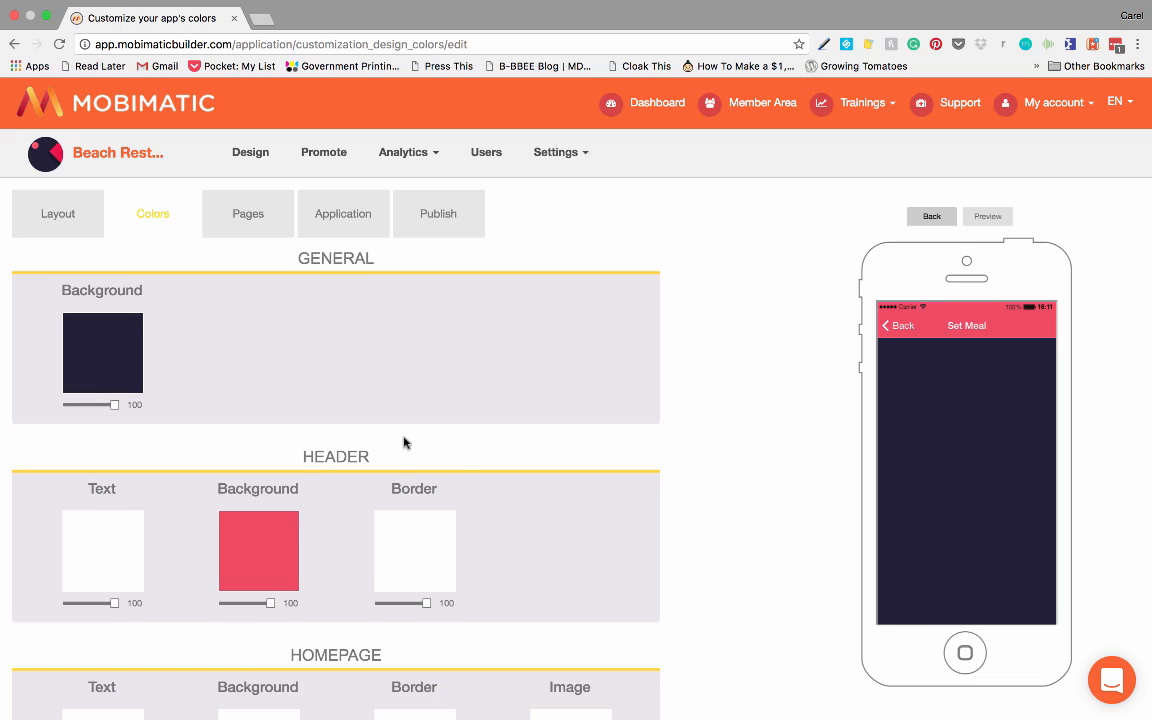
Step: Change the header's background color to orange #d98a36
{"action": "scroll", "coordinate": [405, 442], "scroll_direction": "down", "scroll_amount": 3}
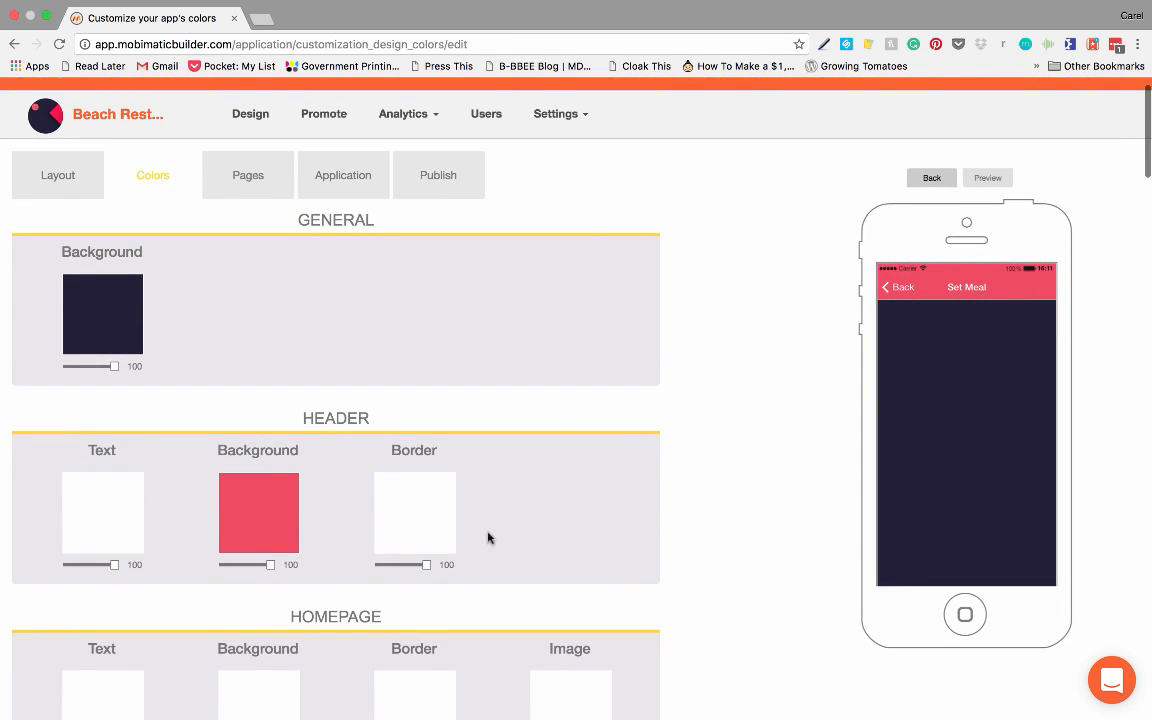
{"action": "left_click", "coordinate": [278, 507]}
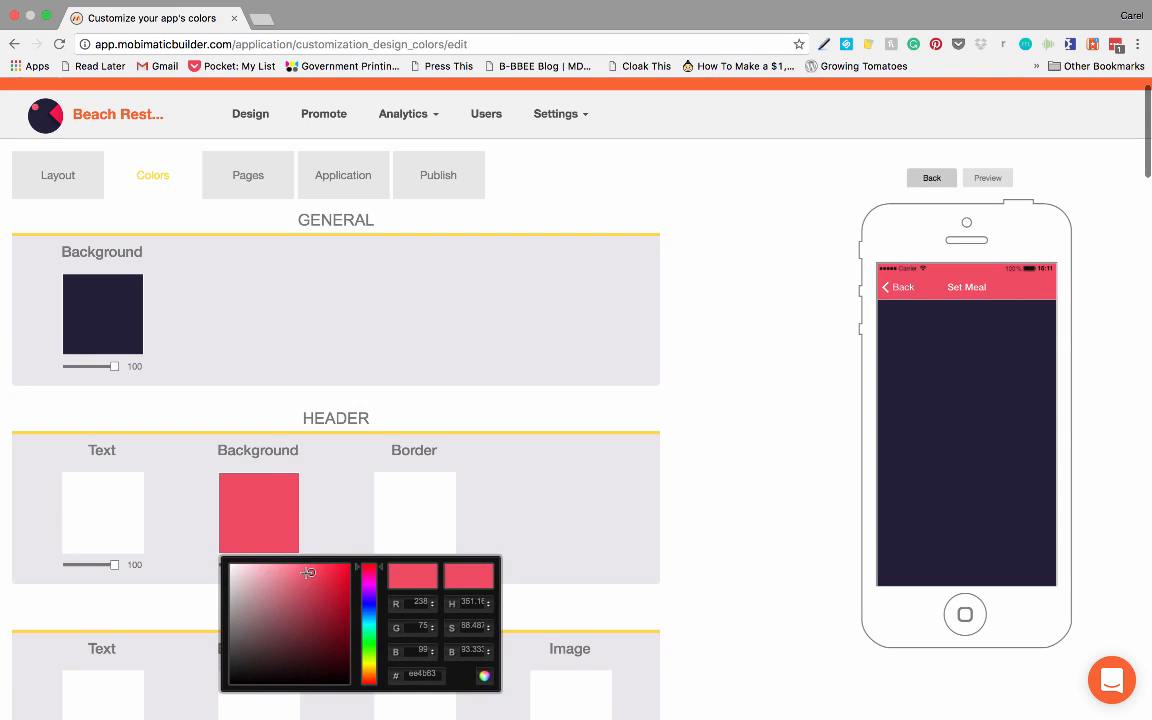
{"action": "left_click_drag", "start_coordinate": [367, 593], "coordinate": [359, 674]}
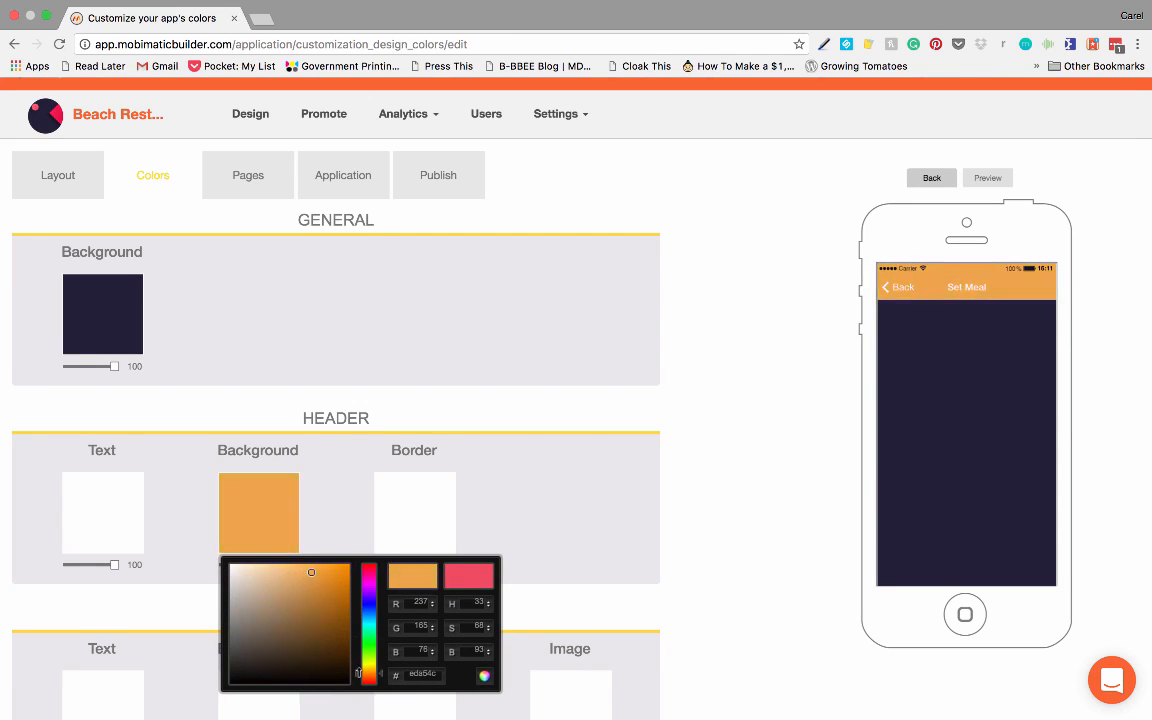
{"action": "left_click_drag", "start_coordinate": [314, 575], "coordinate": [319, 582]}
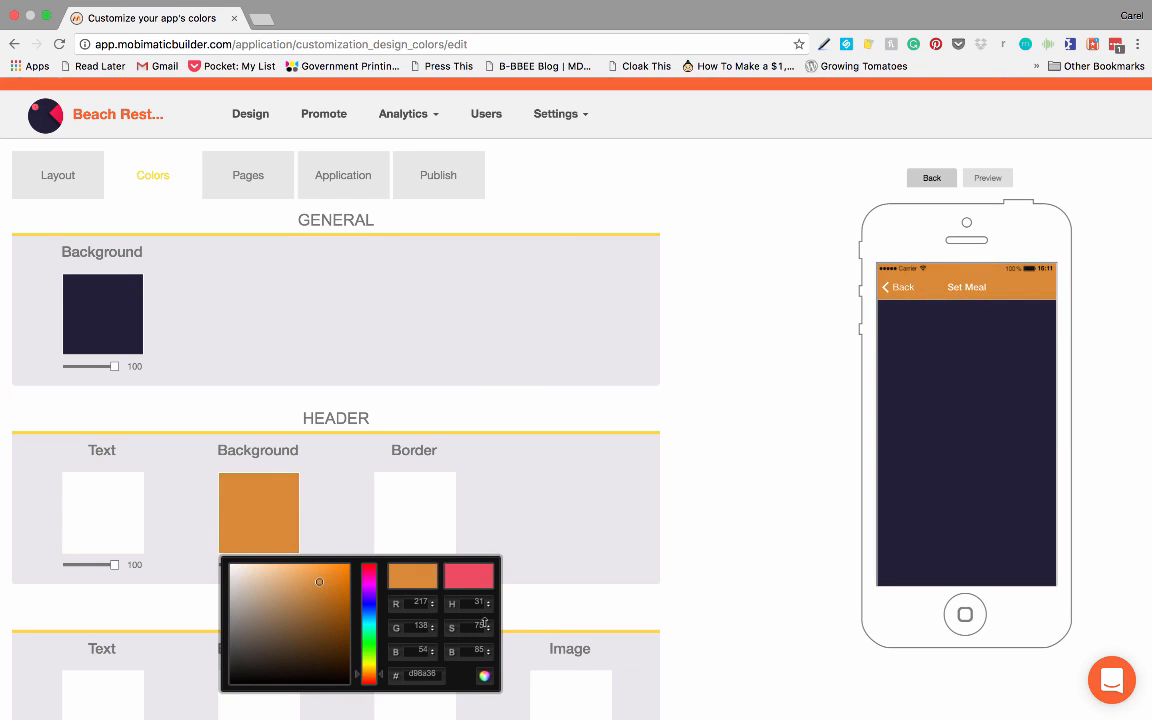
{"action": "left_click", "coordinate": [512, 441]}
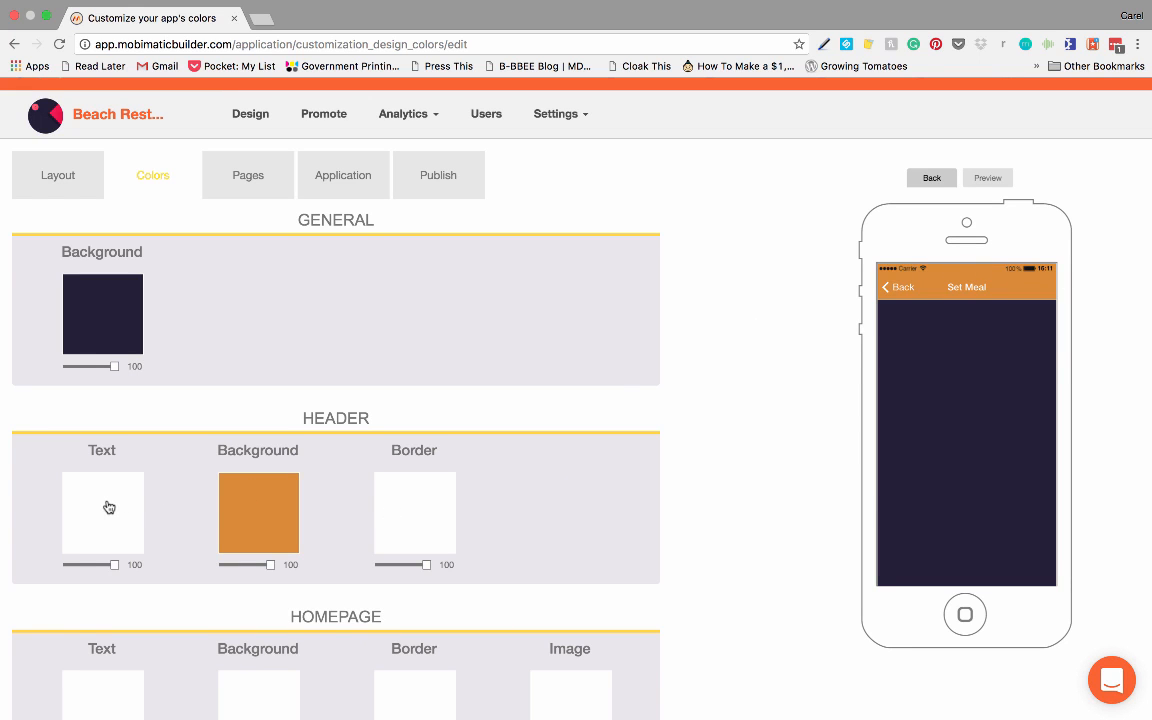
Step: Return the phone preview to the app's homepage while working on the homepage text color
{"action": "scroll", "coordinate": [584, 492], "scroll_direction": "down", "scroll_amount": 3}
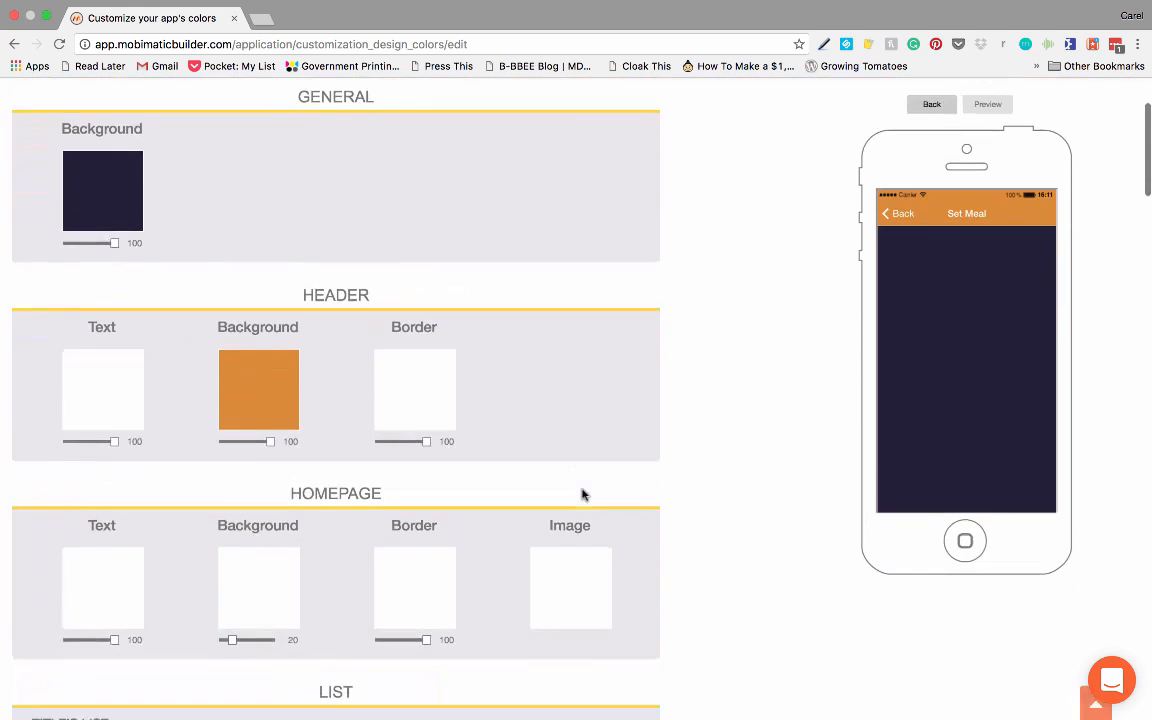
{"action": "scroll", "coordinate": [584, 492], "scroll_direction": "down", "scroll_amount": 4}
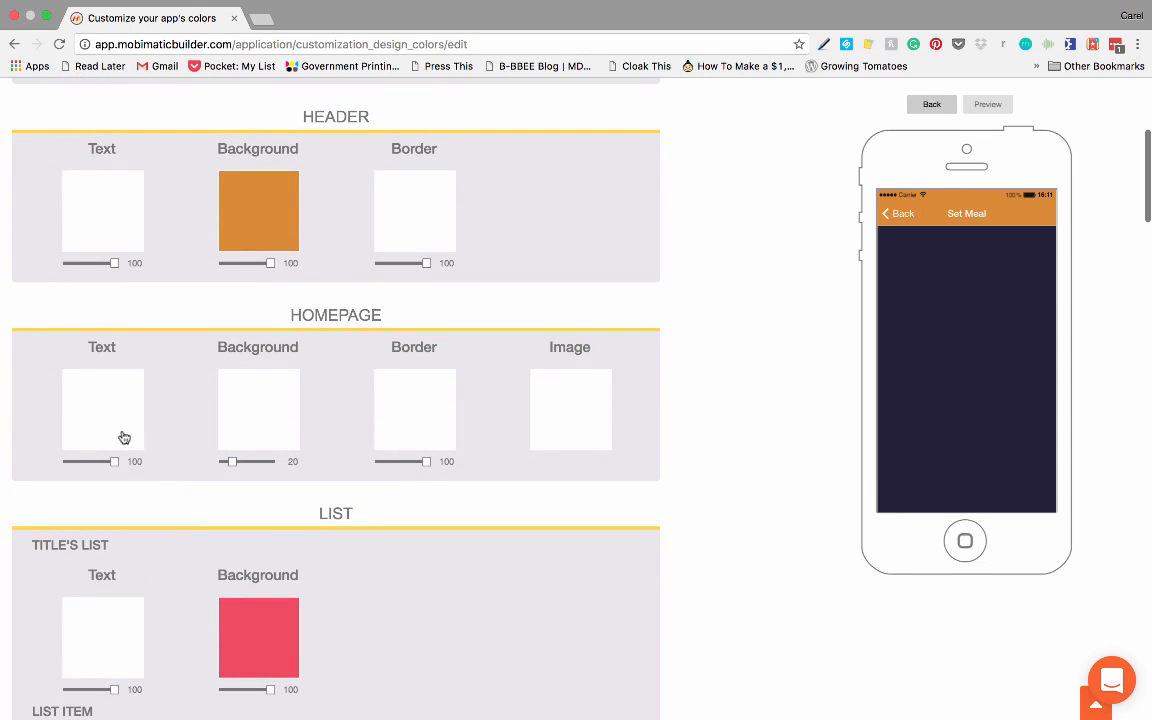
{"action": "left_click", "coordinate": [100, 385]}
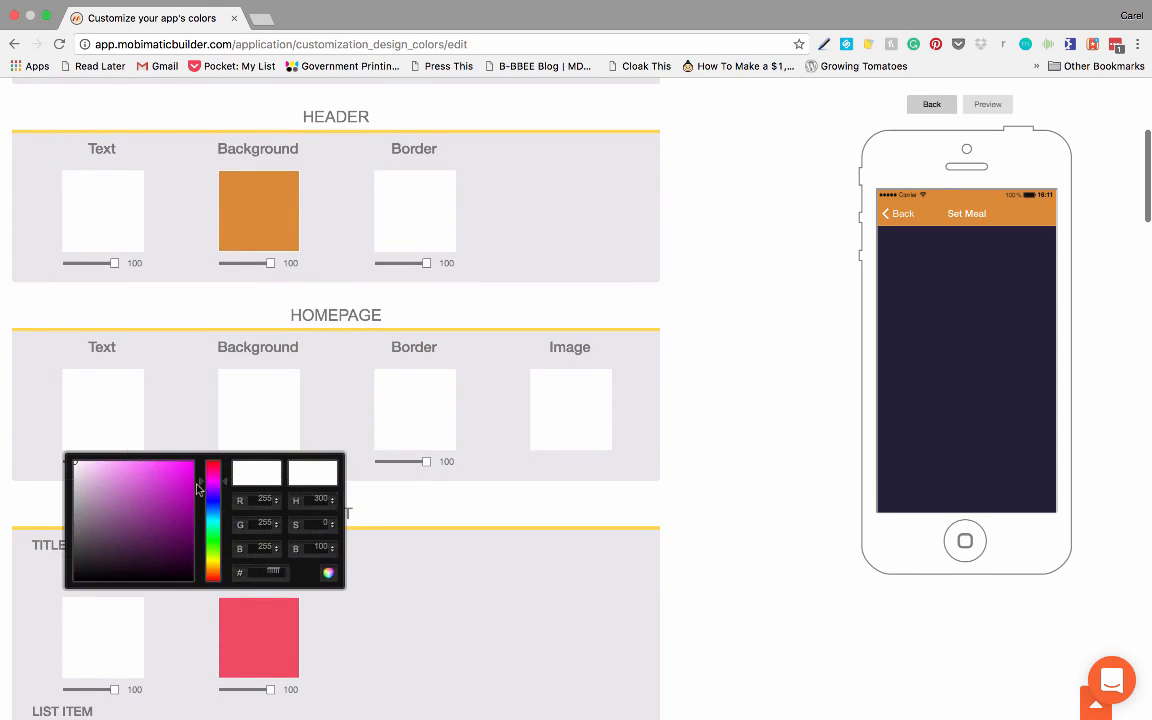
{"action": "left_click", "coordinate": [890, 216]}
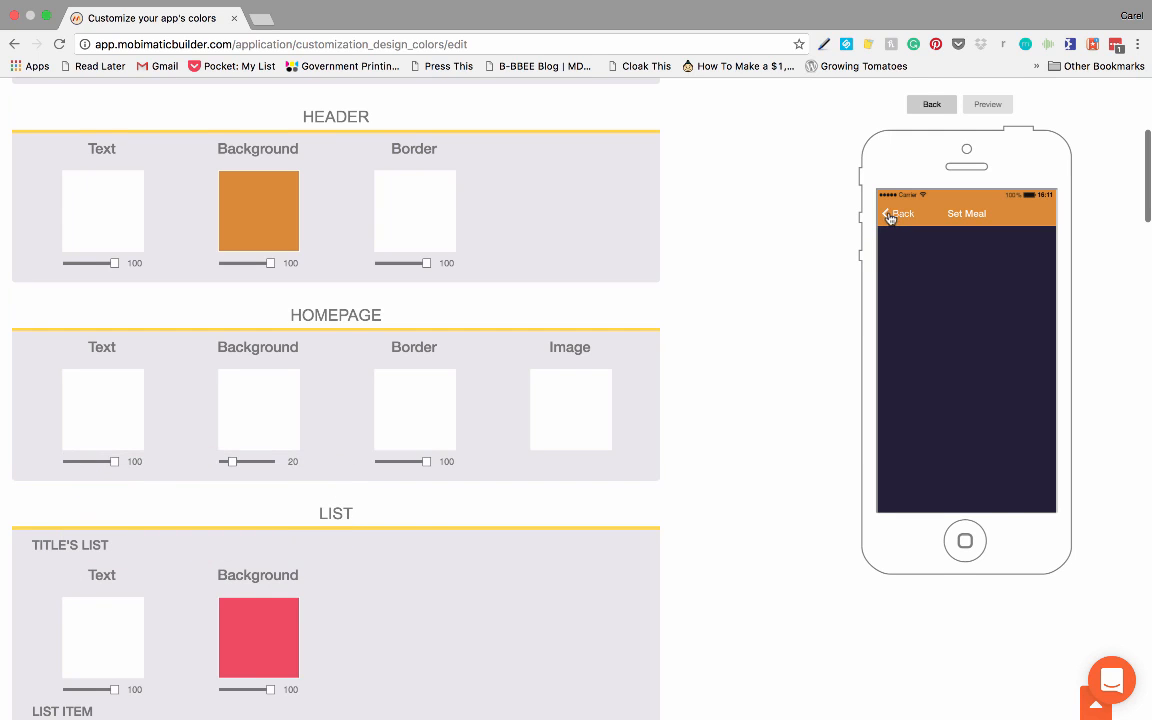
Step: Try a light pink color for the homepage text, and set it back to white
{"action": "left_click", "coordinate": [113, 408]}
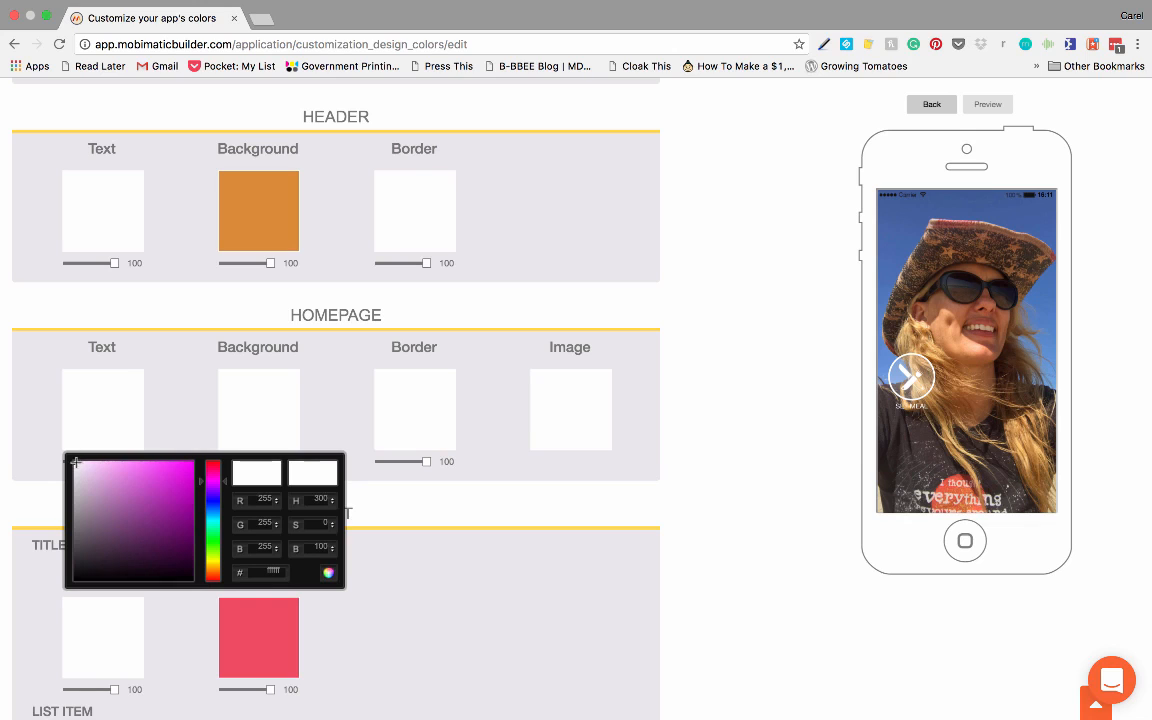
{"action": "left_click_drag", "start_coordinate": [75, 463], "coordinate": [105, 466]}
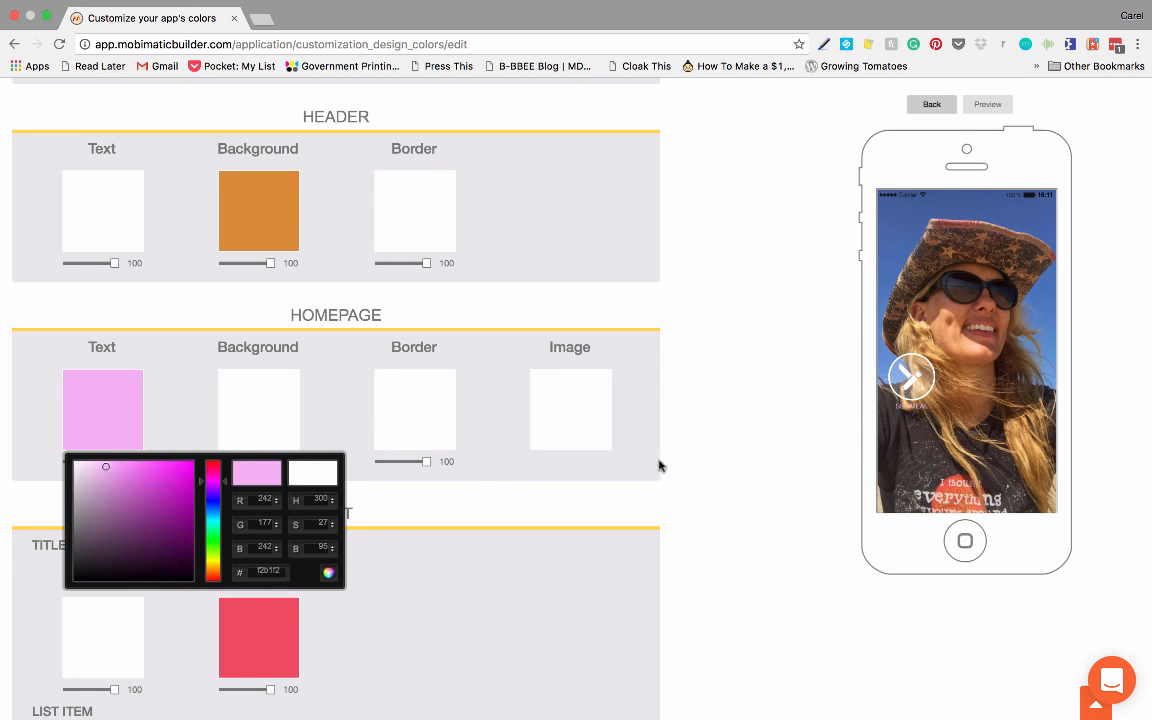
{"action": "left_click_drag", "start_coordinate": [106, 466], "coordinate": [202, 467]}
{"action": "left_click_drag", "start_coordinate": [193, 468], "coordinate": [57, 460]}
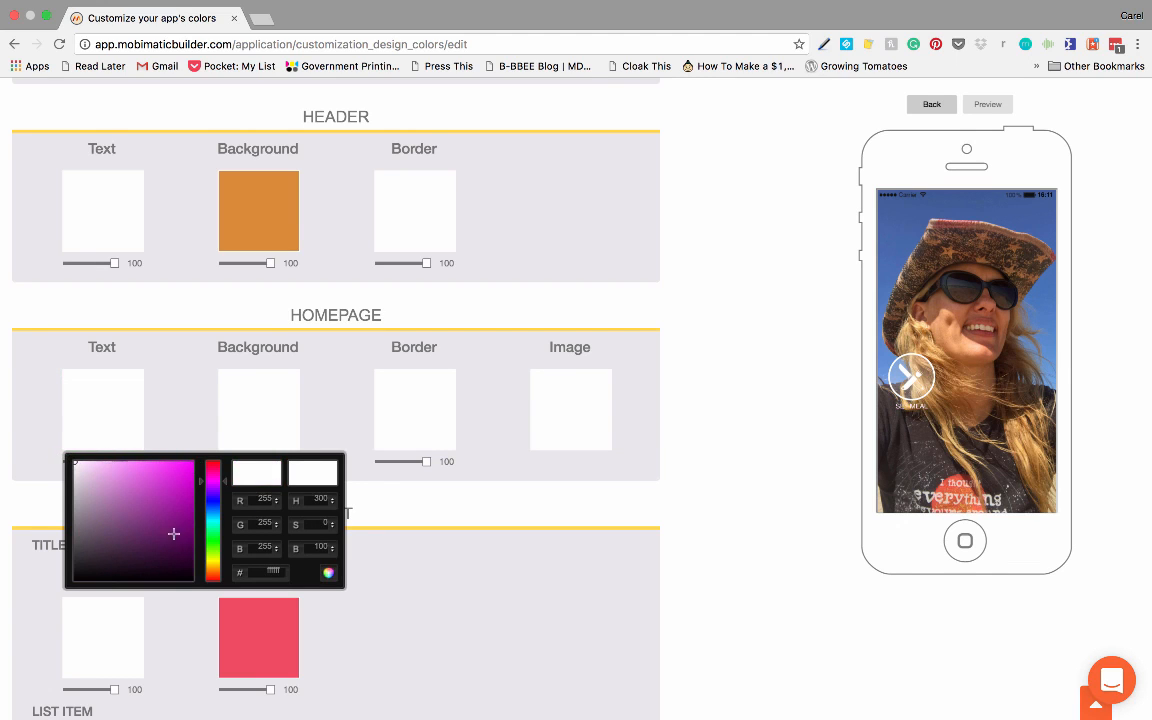
{"action": "mouse_move", "coordinate": [212, 484]}
{"action": "left_mouse_down"}
{"action": "mouse_move", "coordinate": [212, 560]}
{"action": "mouse_move", "coordinate": [218, 460]}
{"action": "left_mouse_up"}
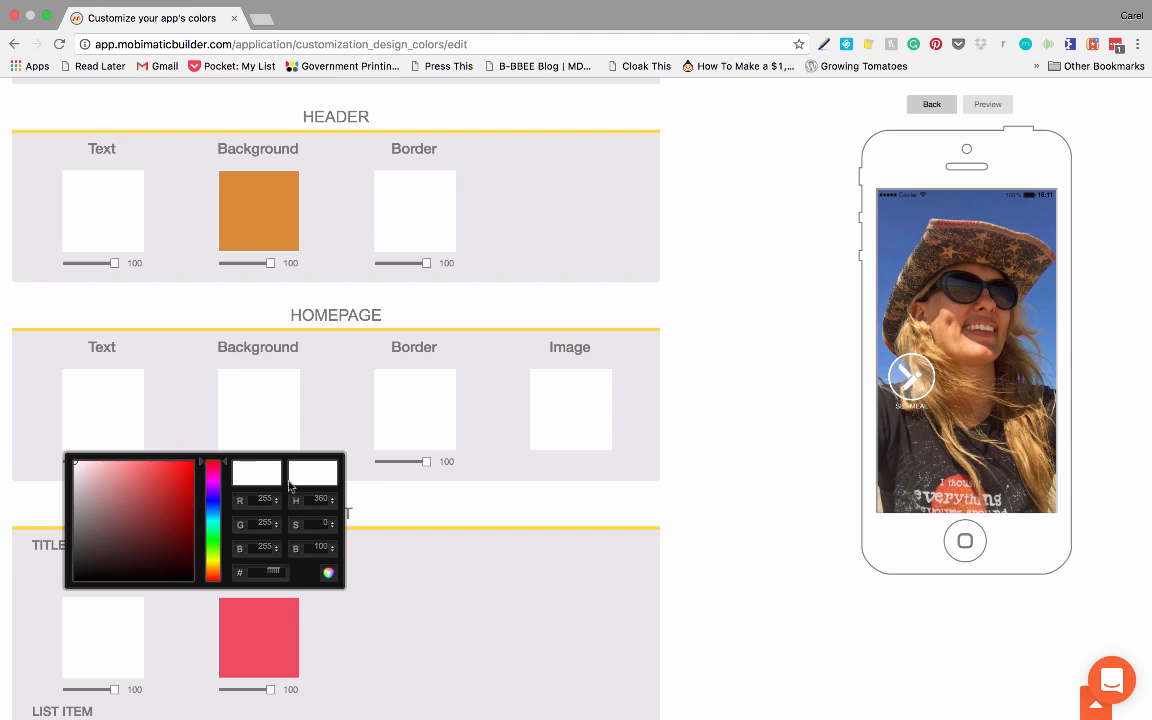
{"action": "left_click", "coordinate": [401, 496]}
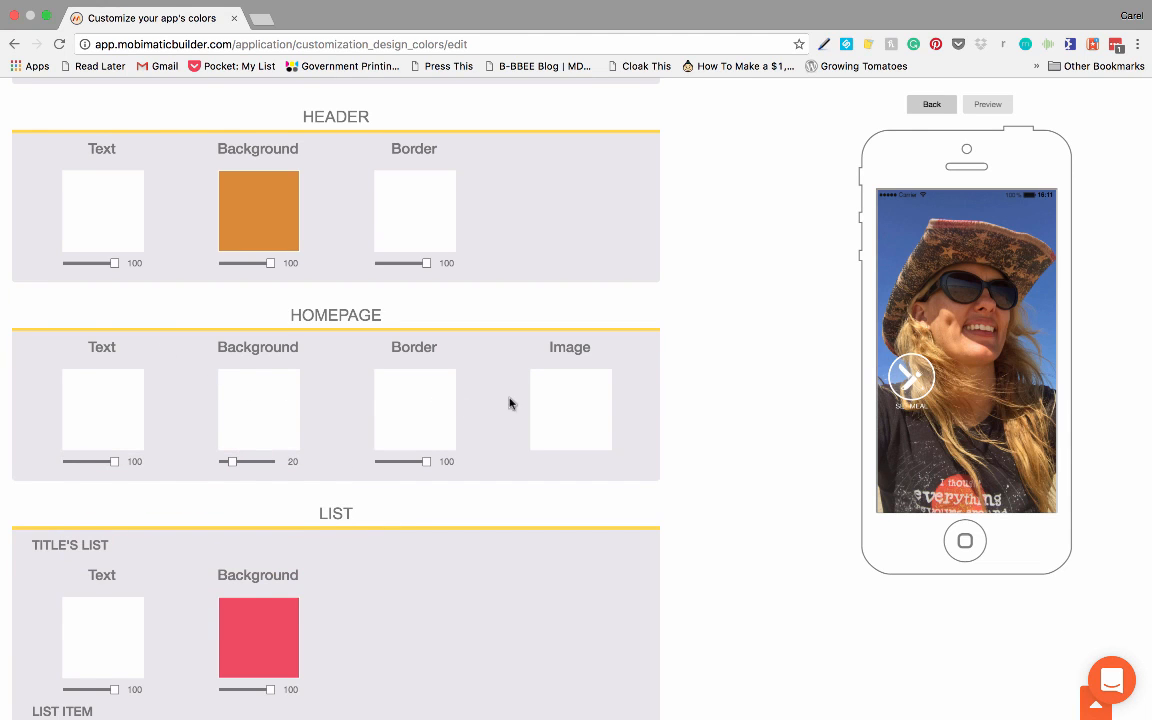
Step: Look over the remaining color sections, save the color settings and continue to the app's pages
{"action": "scroll", "coordinate": [419, 391], "scroll_direction": "down", "scroll_amount": 5}
{"action": "scroll", "coordinate": [336, 412], "scroll_direction": "down", "scroll_amount": 20}
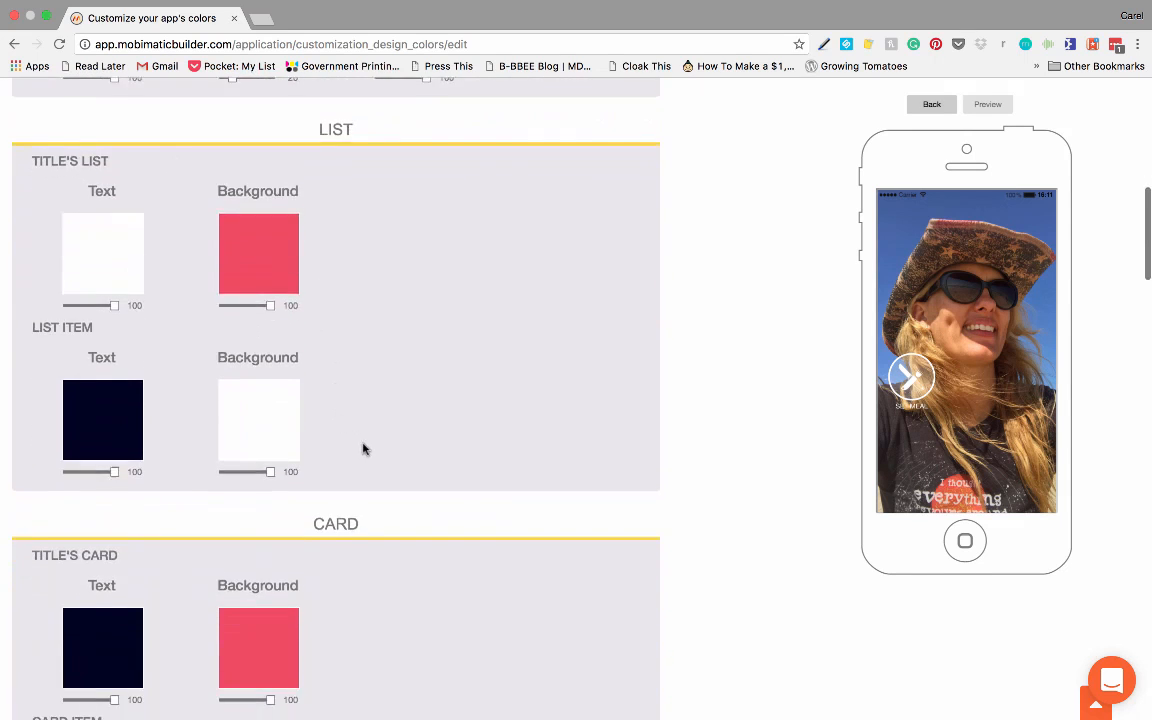
{"action": "scroll", "coordinate": [344, 446], "scroll_direction": "down", "scroll_amount": 1}
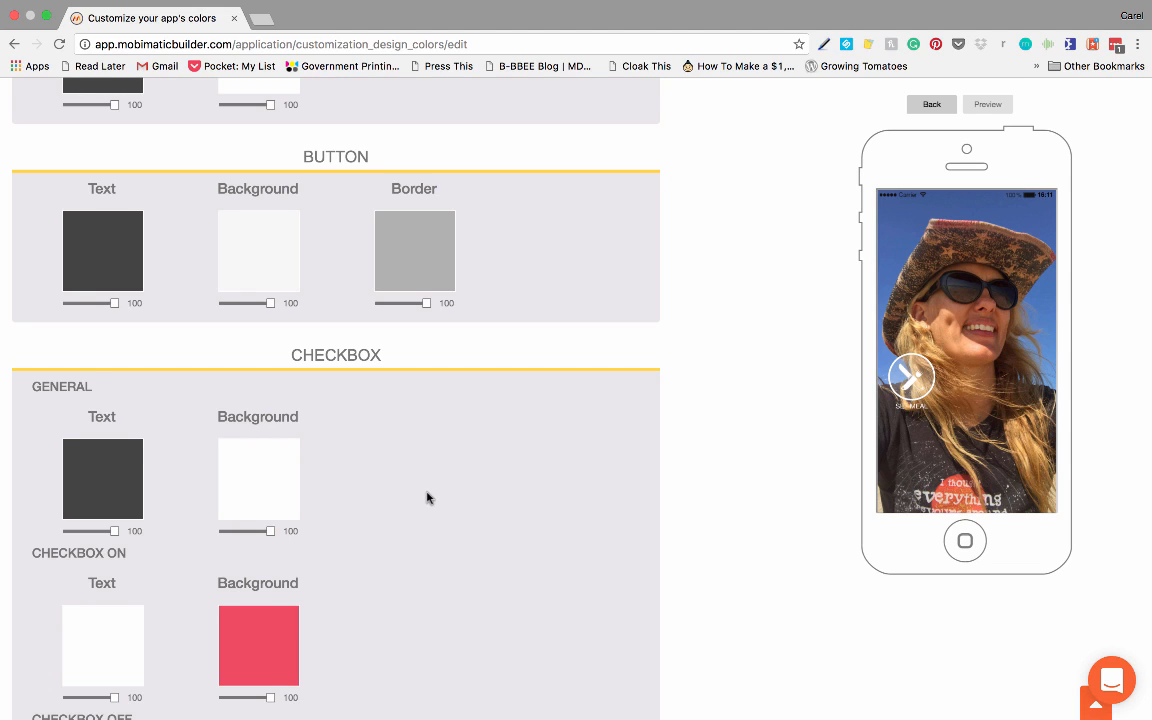
{"action": "scroll", "coordinate": [427, 496], "scroll_direction": "down", "scroll_amount": 8}
{"action": "scroll", "coordinate": [422, 501], "scroll_direction": "down", "scroll_amount": 6}
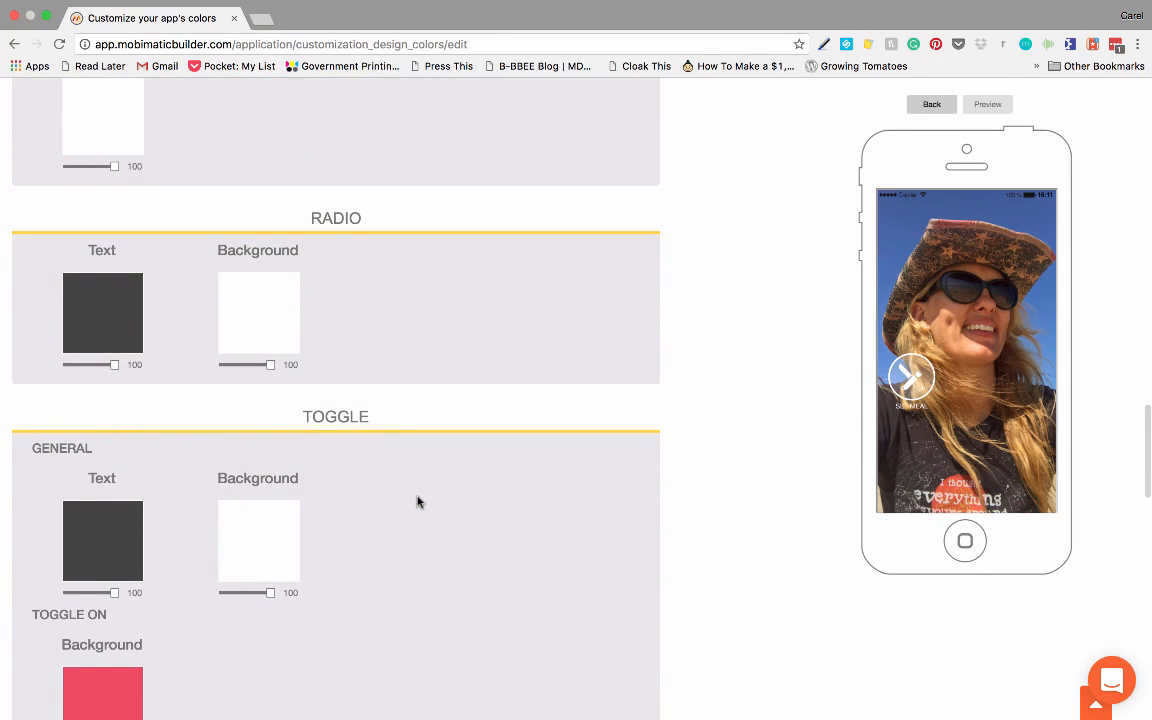
{"action": "scroll", "coordinate": [416, 502], "scroll_direction": "down", "scroll_amount": 10}
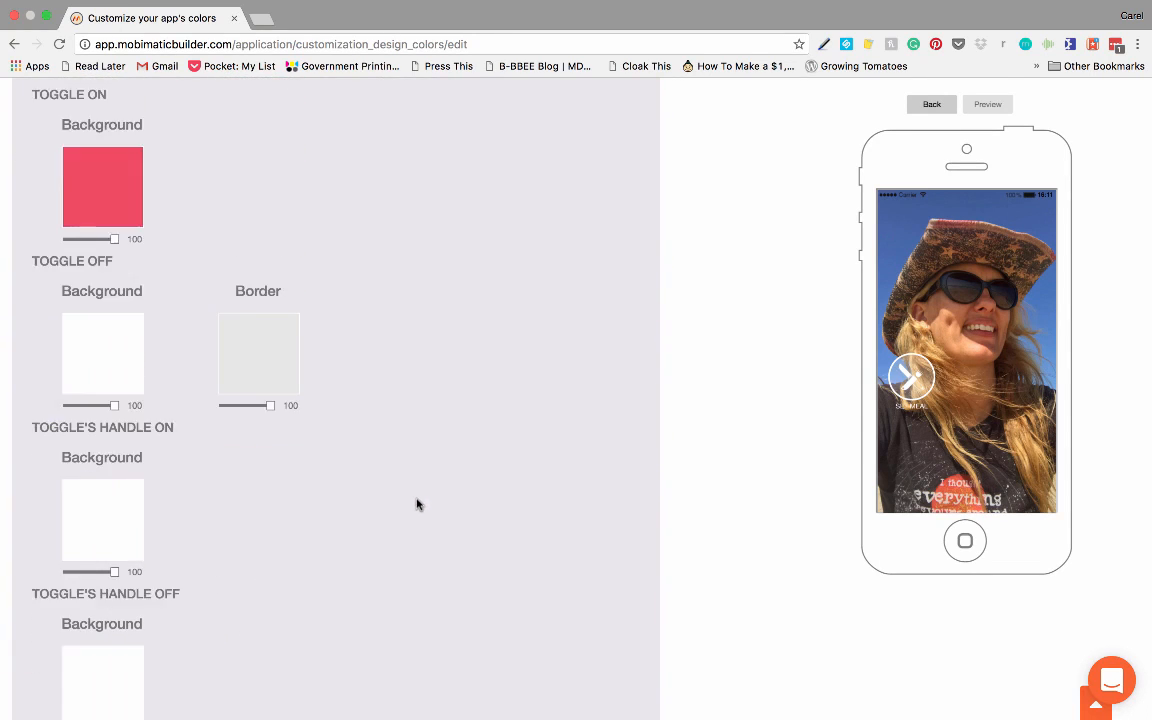
{"action": "scroll", "coordinate": [417, 504], "scroll_direction": "down", "scroll_amount": 14}
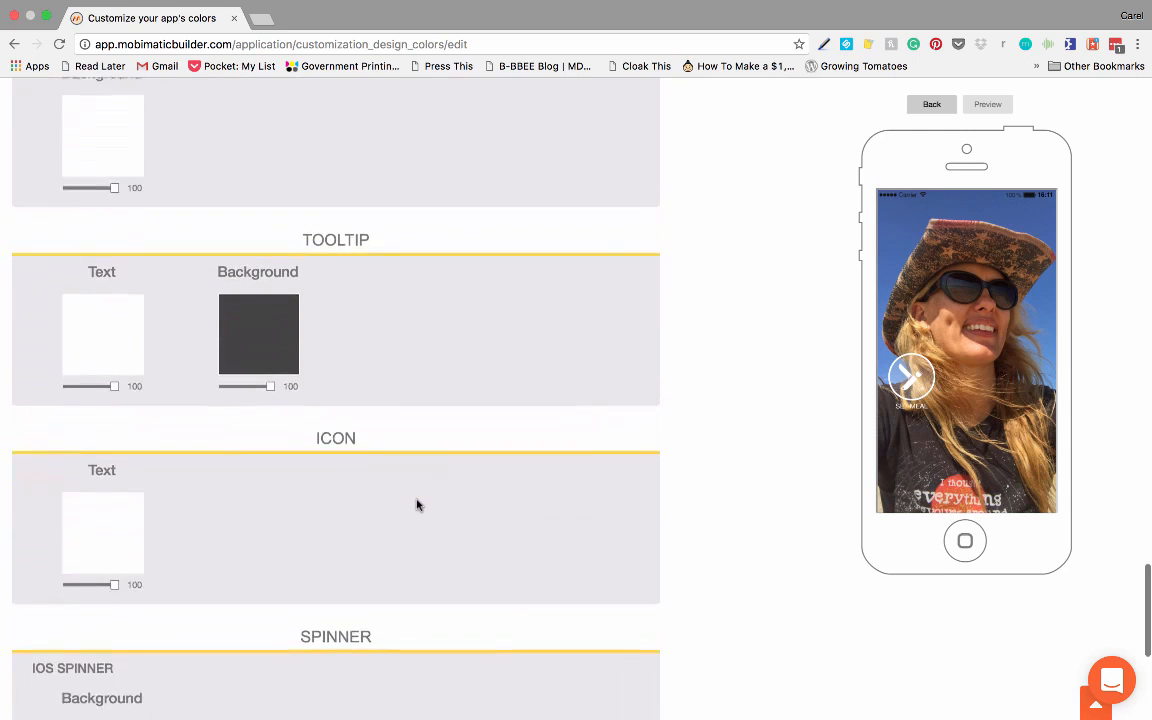
{"action": "scroll", "coordinate": [417, 504], "scroll_direction": "down", "scroll_amount": 5}
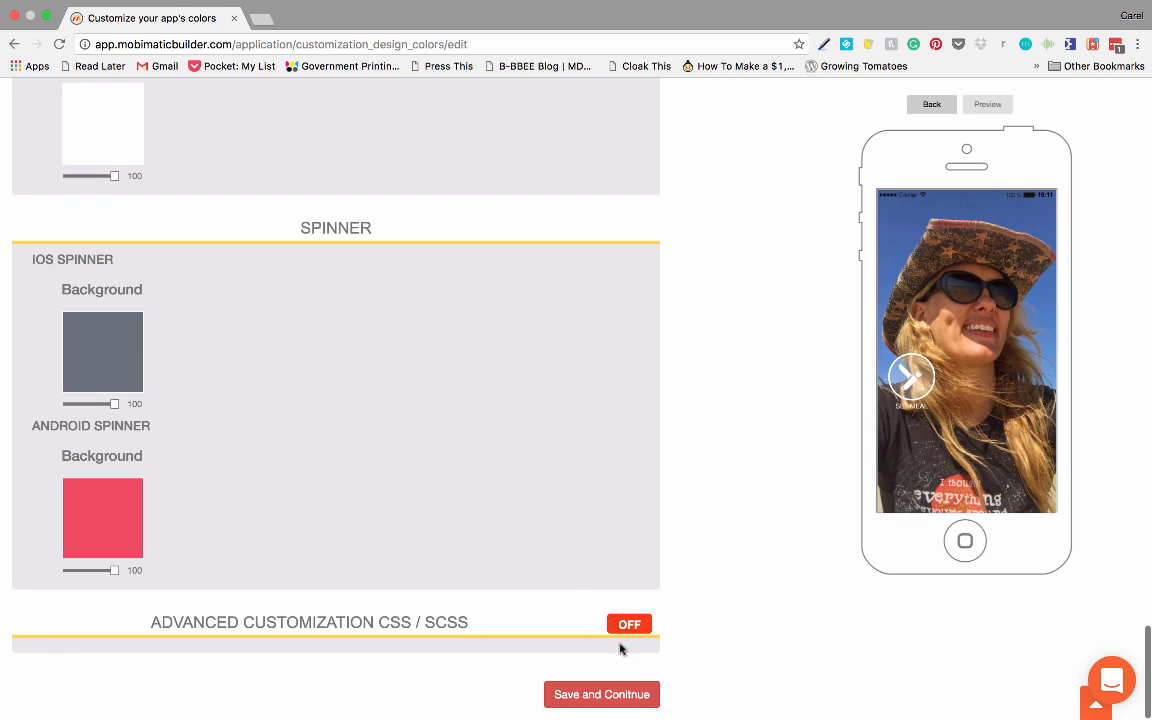
{"action": "left_click", "coordinate": [609, 697]}
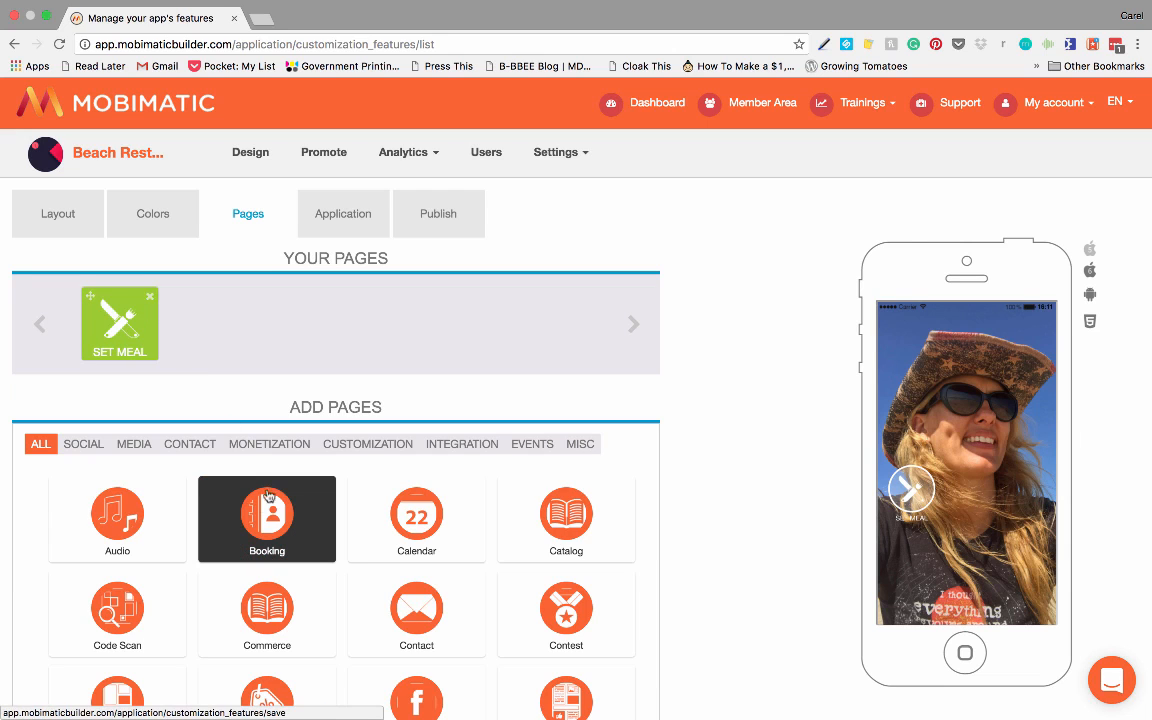
Step: Add a Booking page and a Contact page to the app
{"action": "left_click_drag", "start_coordinate": [237, 462], "coordinate": [226, 368]}
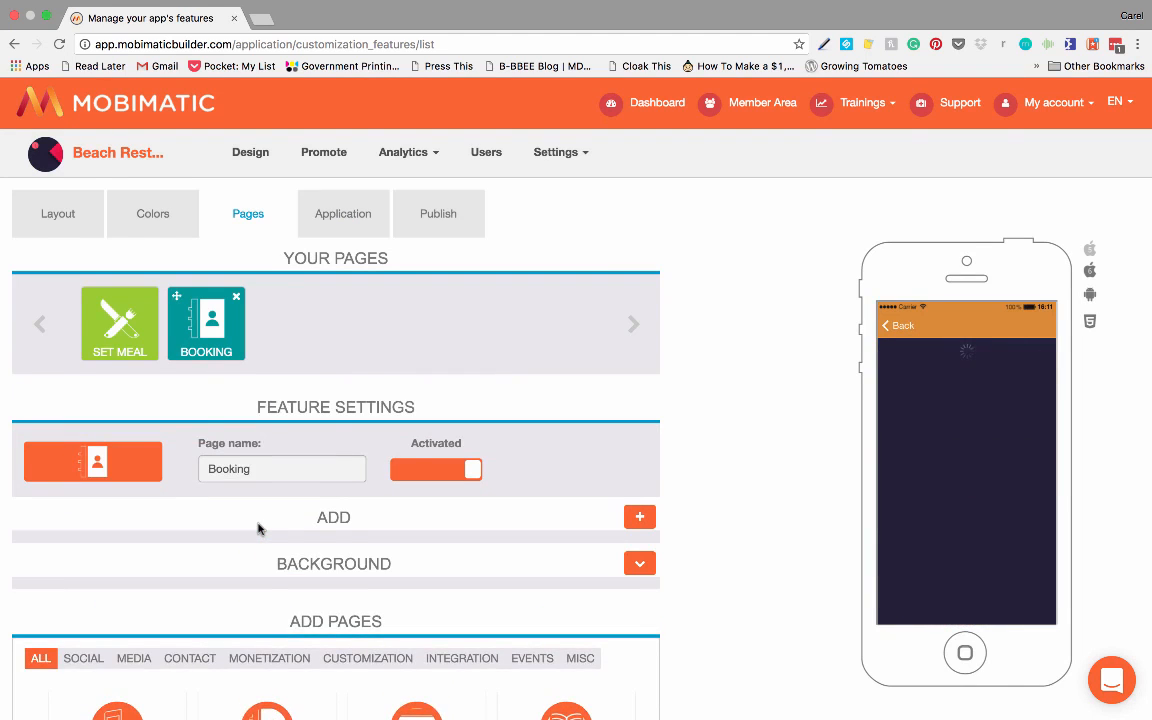
{"action": "scroll", "coordinate": [262, 528], "scroll_direction": "down", "scroll_amount": 5}
{"action": "scroll", "coordinate": [266, 530], "scroll_direction": "down", "scroll_amount": 3}
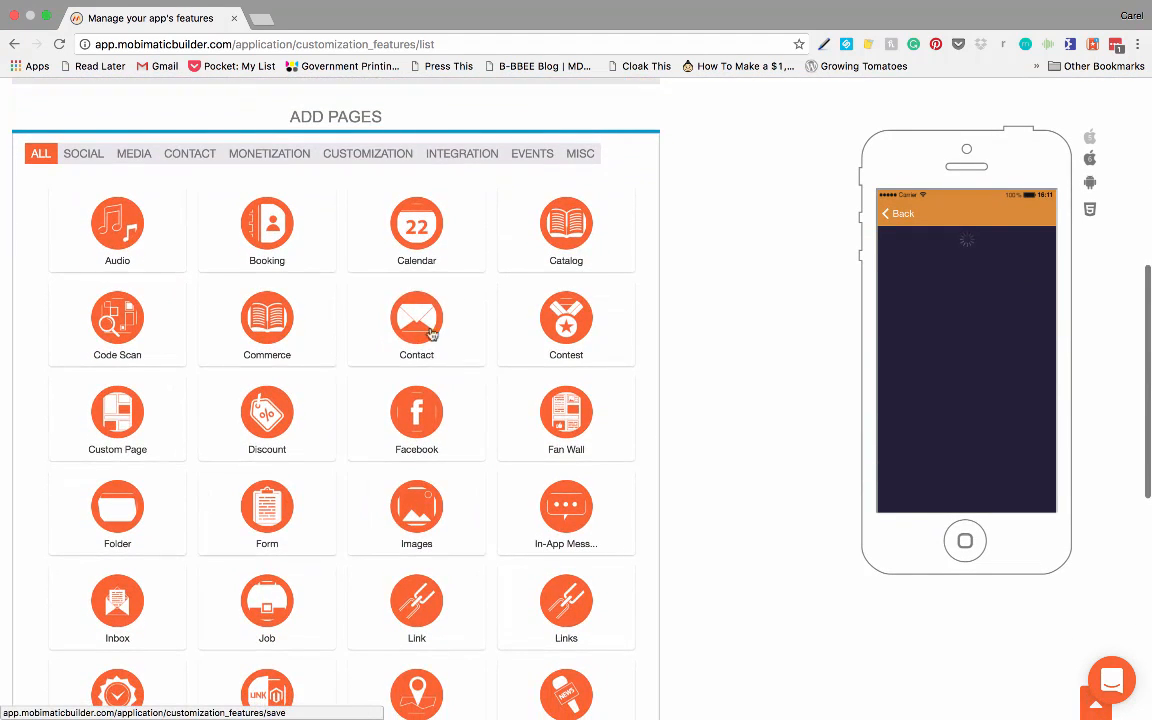
{"action": "left_click", "coordinate": [420, 313]}
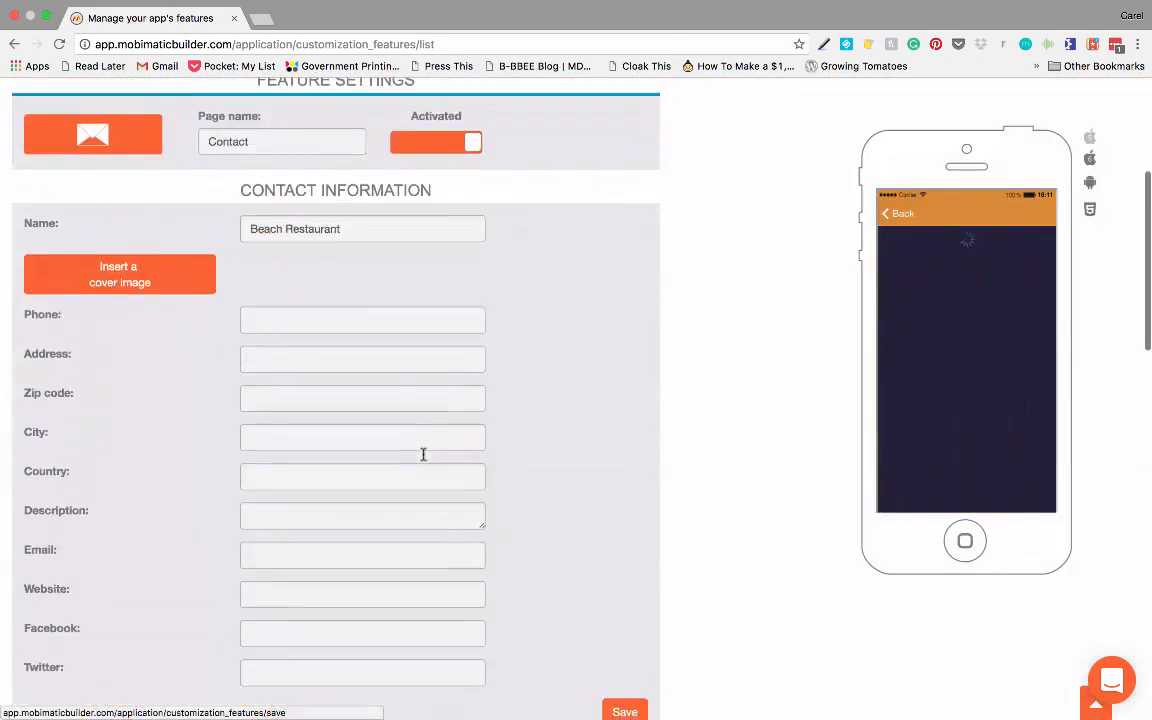
Step: Add a Loyalty Card page to the app
{"action": "scroll", "coordinate": [425, 452], "scroll_direction": "down", "scroll_amount": 8}
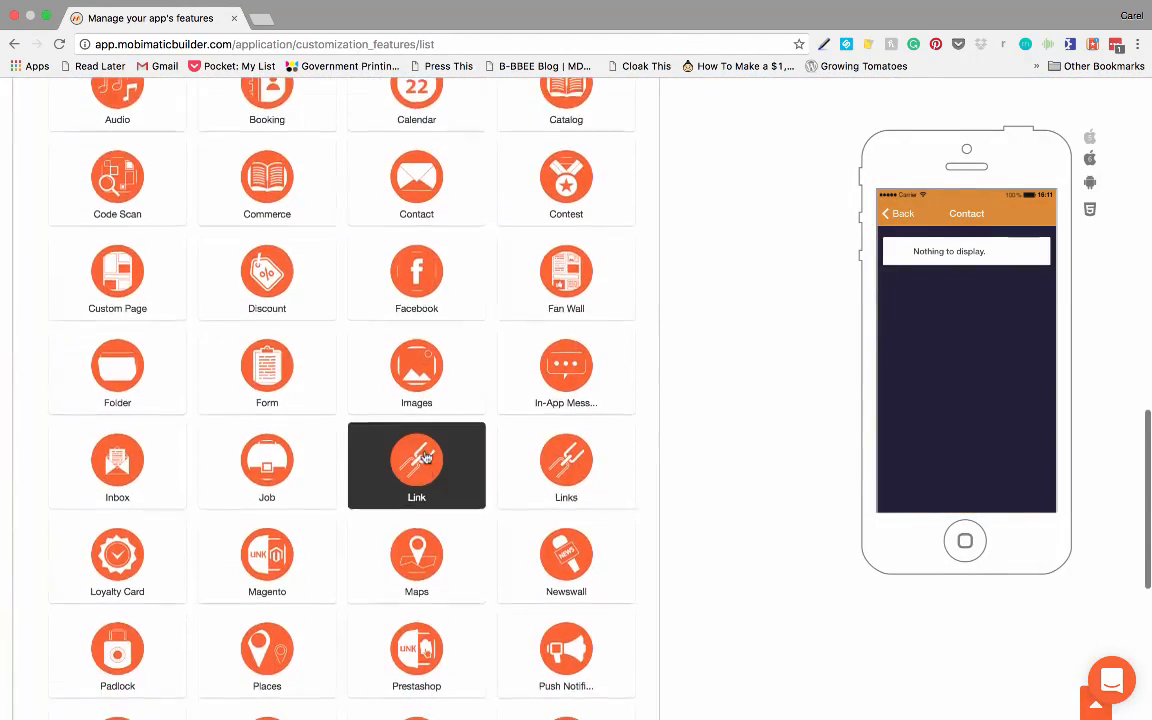
{"action": "scroll", "coordinate": [425, 458], "scroll_direction": "down", "scroll_amount": 2}
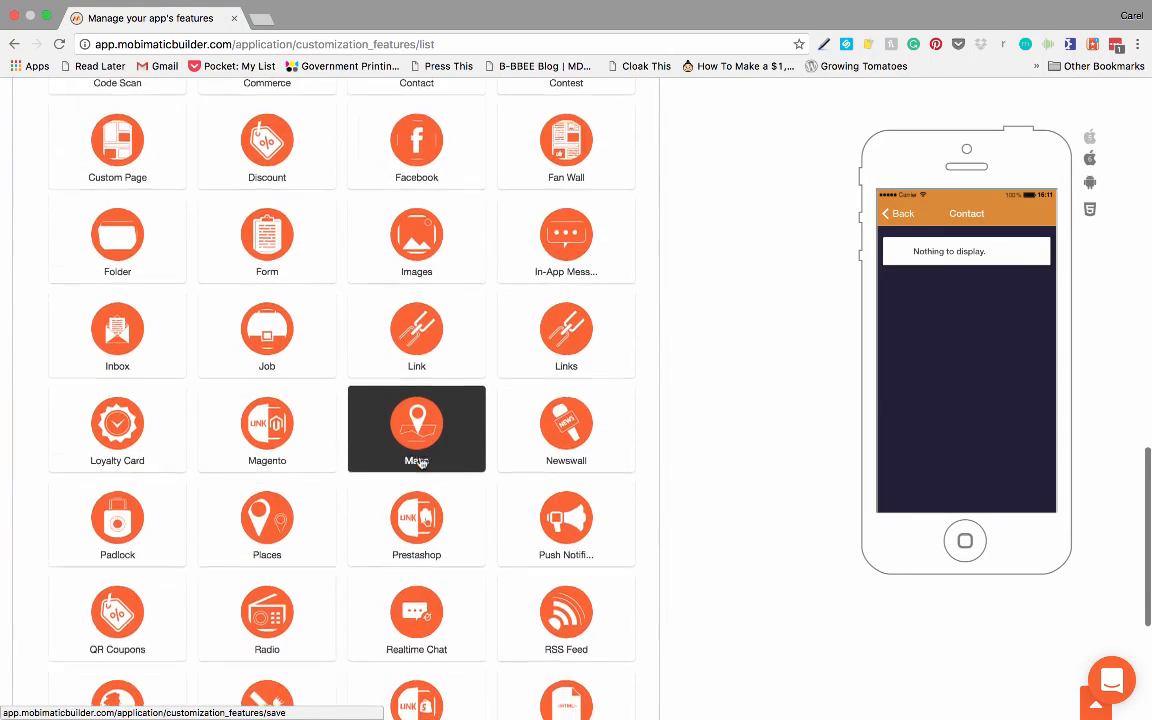
{"action": "scroll", "coordinate": [421, 465], "scroll_direction": "down", "scroll_amount": 1}
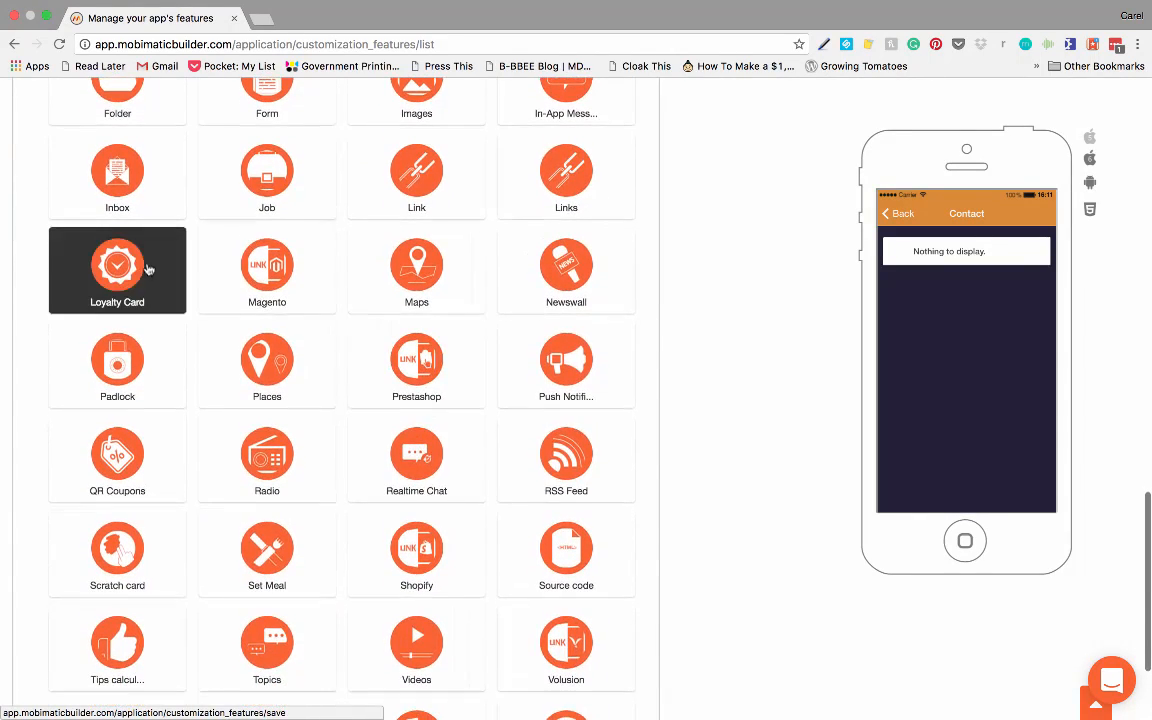
{"action": "left_click", "coordinate": [120, 278]}
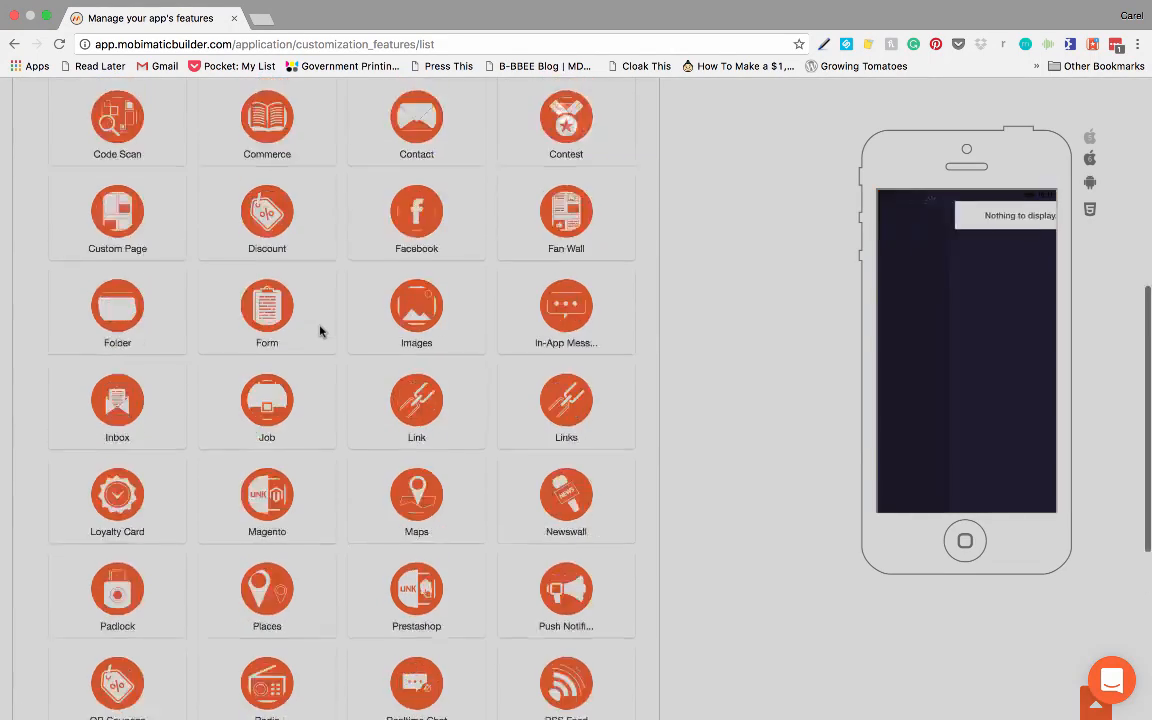
Step: Add a Facebook page to the app
{"action": "scroll", "coordinate": [404, 386], "scroll_direction": "down", "scroll_amount": 4}
{"action": "scroll", "coordinate": [404, 387], "scroll_direction": "up", "scroll_amount": 1}
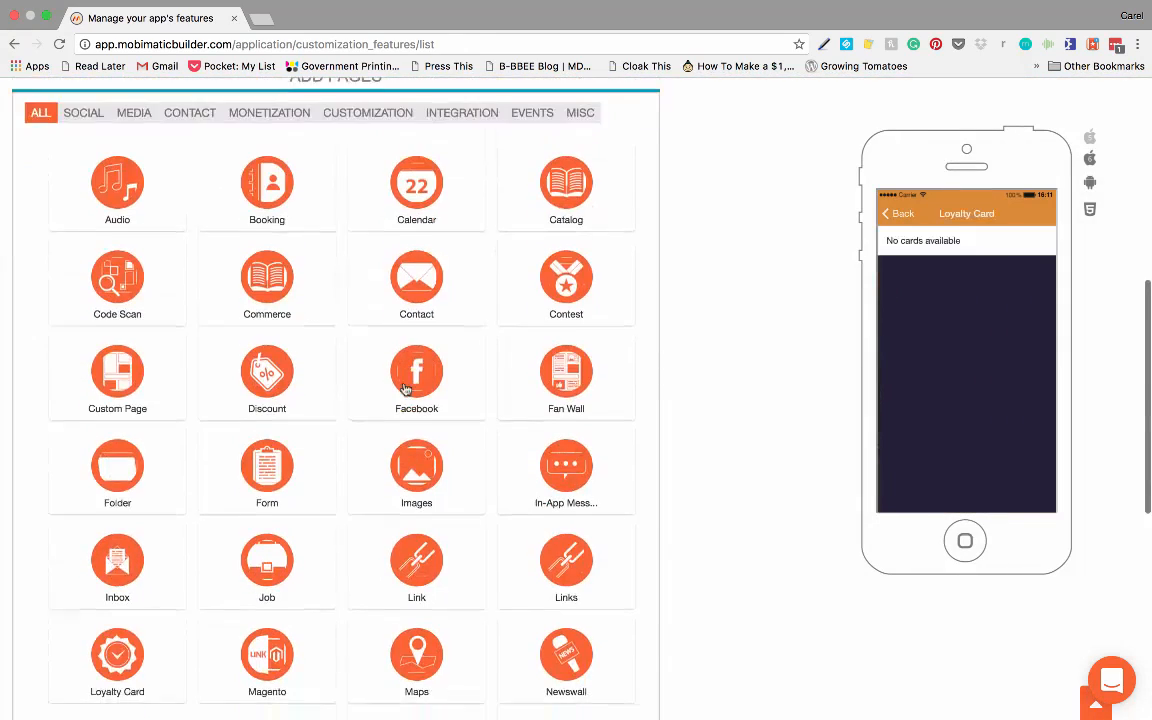
{"action": "scroll", "coordinate": [407, 382], "scroll_direction": "down", "scroll_amount": 2}
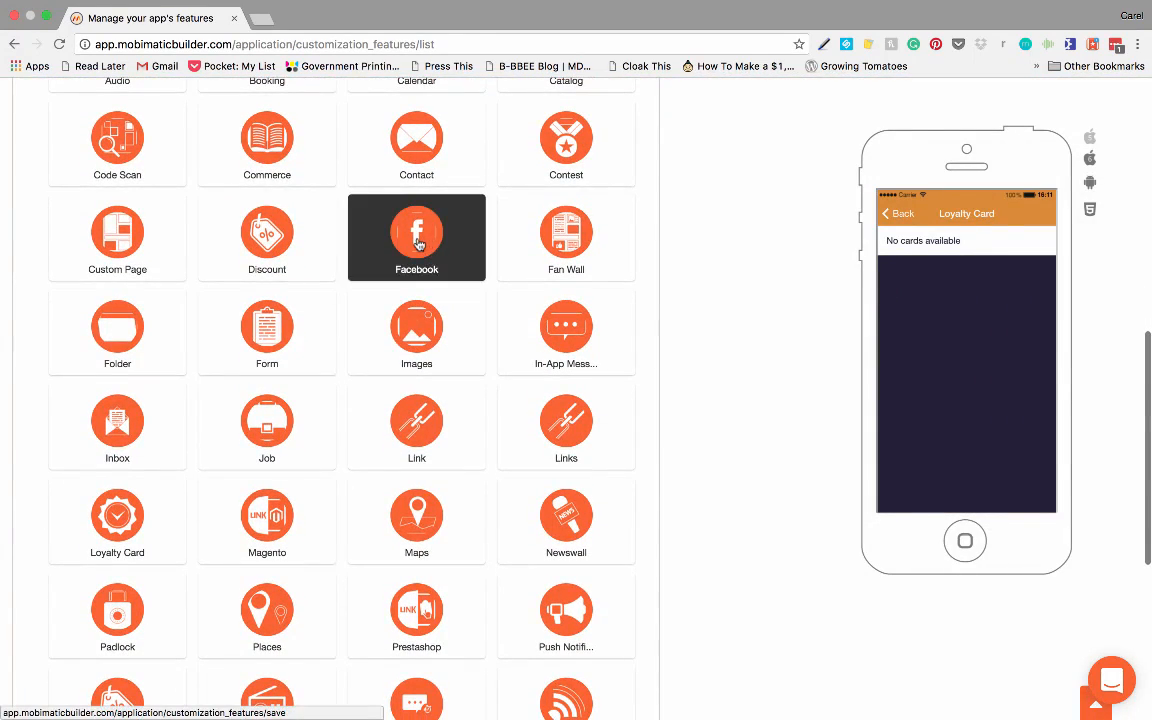
{"action": "left_click", "coordinate": [419, 244]}
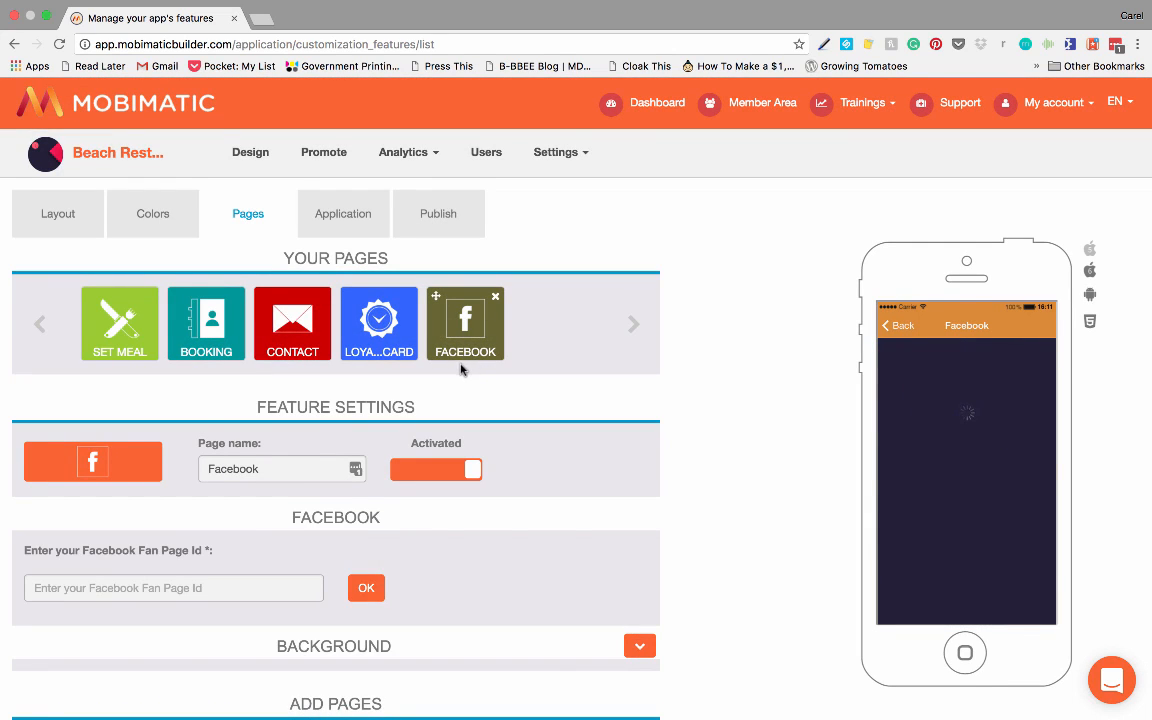
Step: View the icon choices for the Facebook page without picking one, and rename the page to Facebook Feed
{"action": "scroll", "coordinate": [470, 424], "scroll_direction": "down", "scroll_amount": 2}
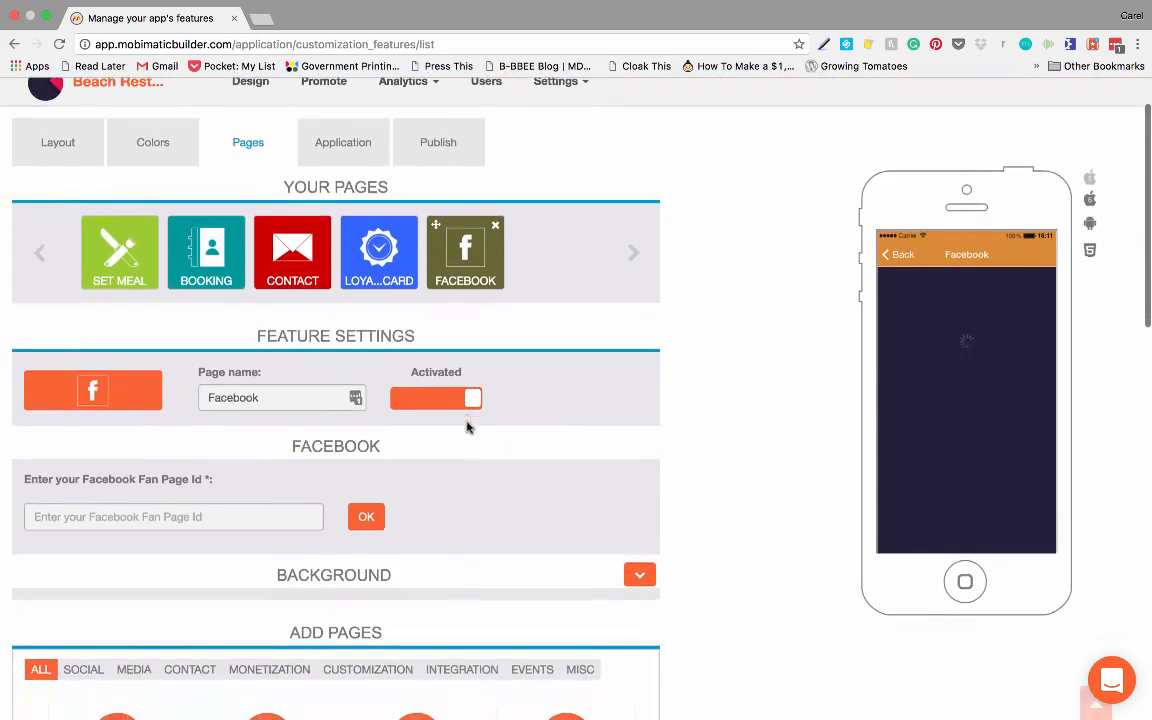
{"action": "left_click", "coordinate": [116, 381]}
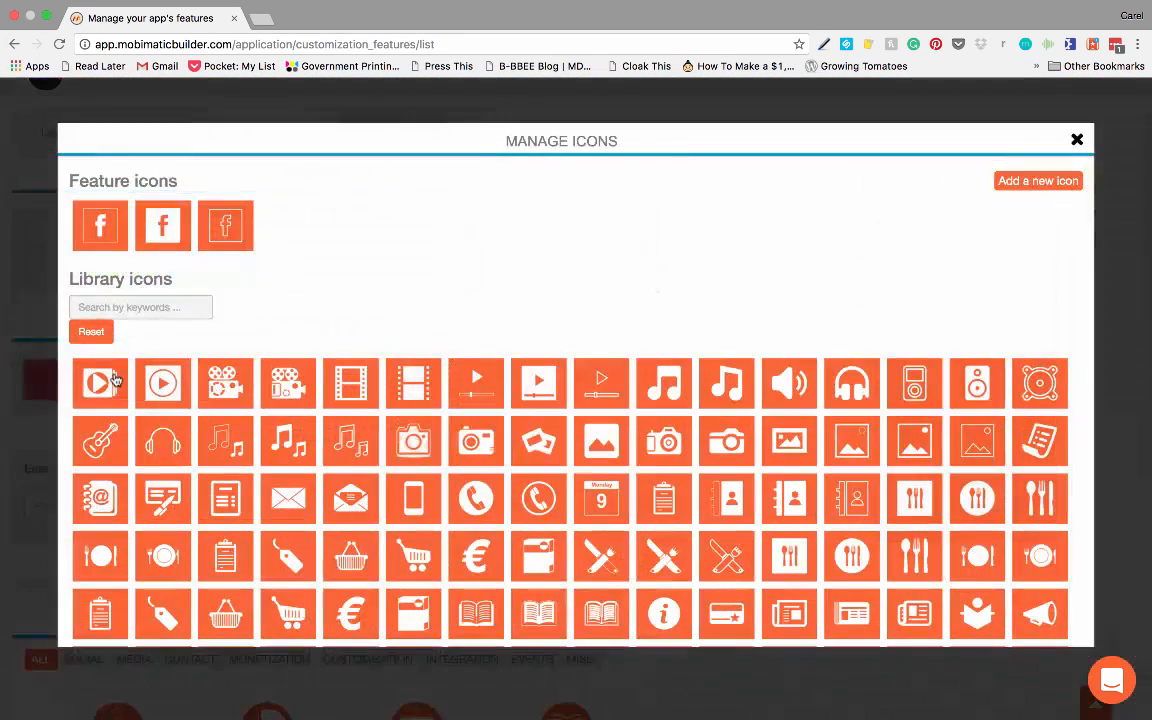
{"action": "left_click", "coordinate": [1077, 140]}
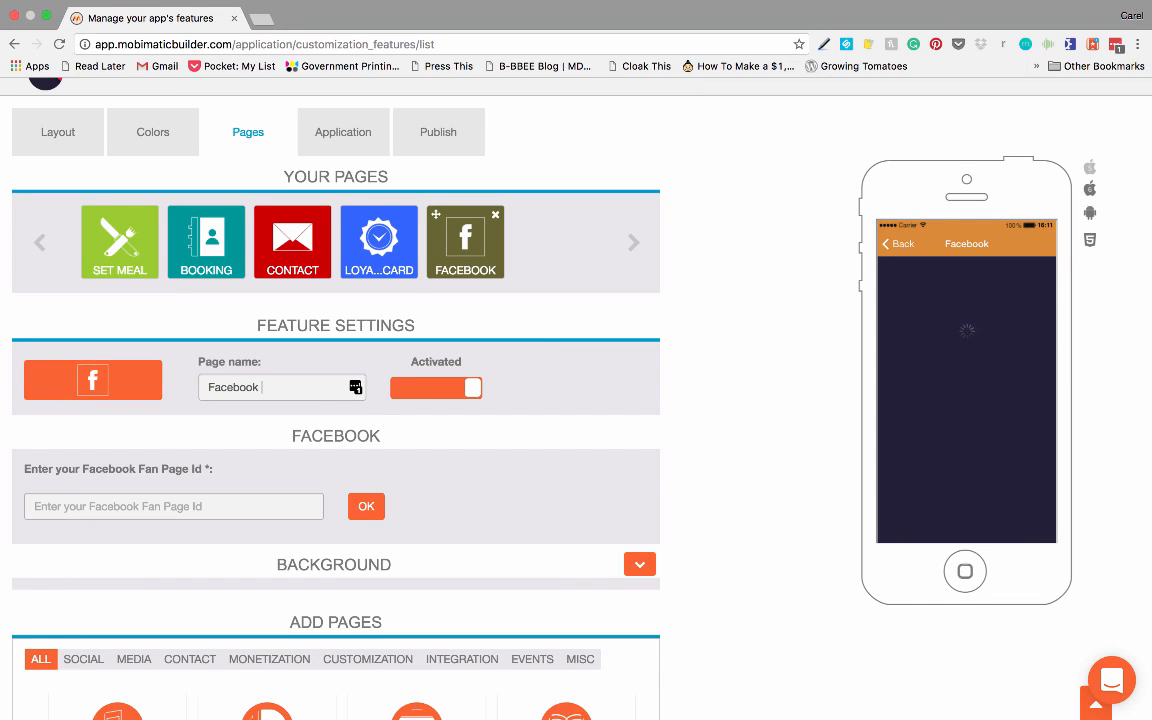
{"action": "type", "text": "Feed"}
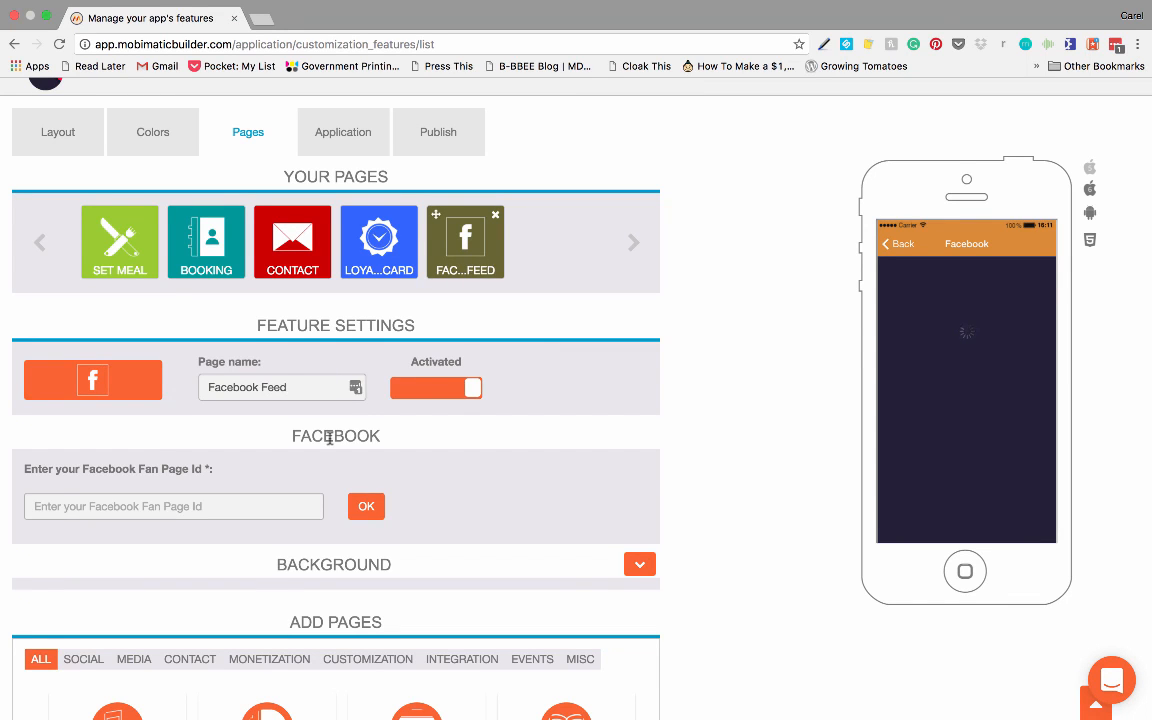
Step: Switch to Facebook and copy the page ID from the Learning to Chill page's About information
{"action": "scroll", "coordinate": [329, 437], "scroll_direction": "down", "scroll_amount": 3}
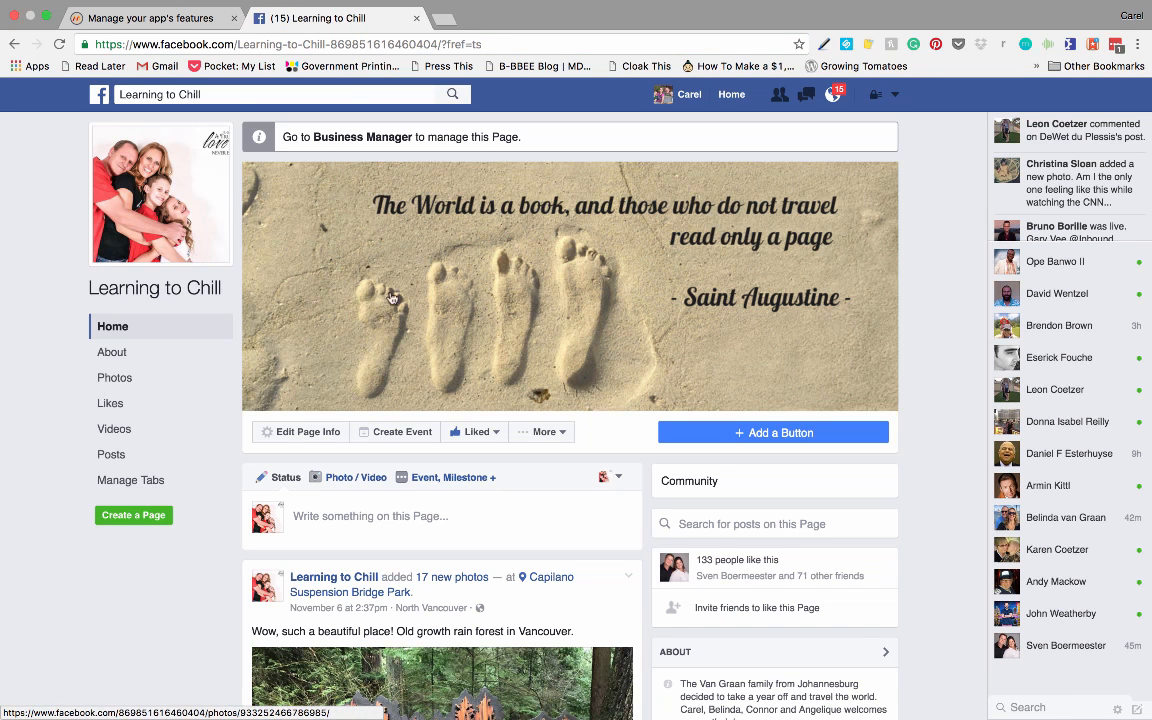
{"action": "left_click", "coordinate": [112, 352]}
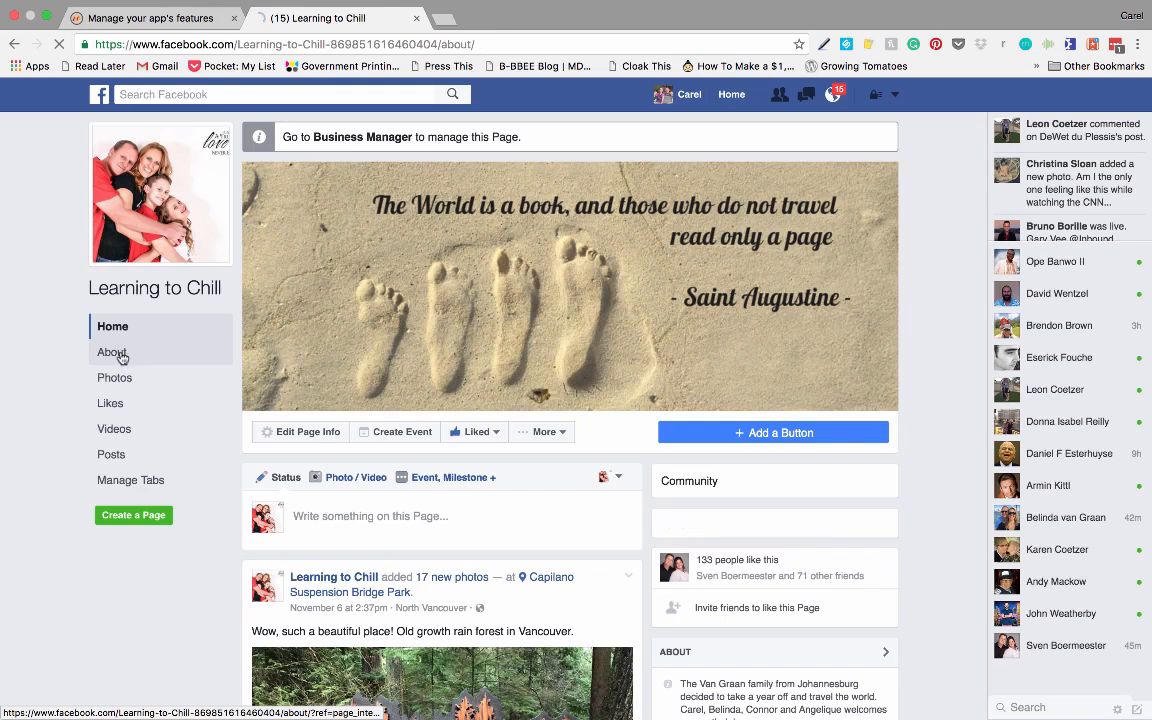
{"action": "scroll", "coordinate": [433, 446], "scroll_direction": "down", "scroll_amount": 3}
{"action": "scroll", "coordinate": [480, 480], "scroll_direction": "down", "scroll_amount": 1}
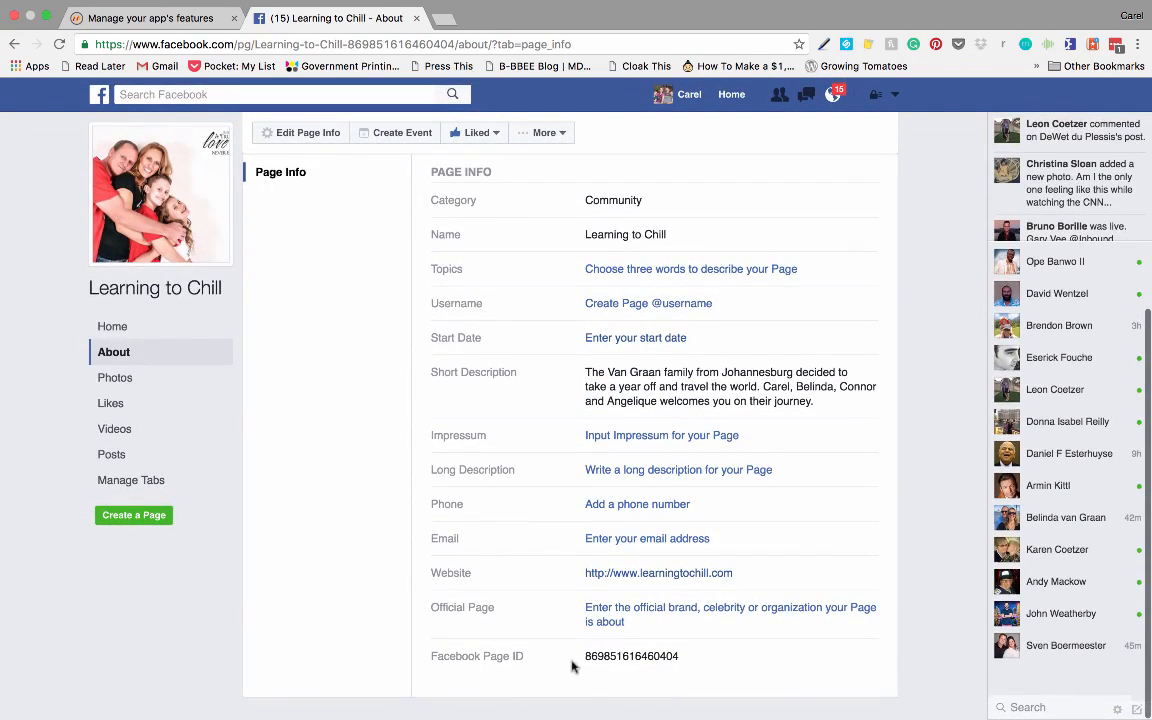
{"action": "left_click_drag", "start_coordinate": [585, 656], "coordinate": [694, 657]}
{"action": "key", "text": "super+c"}
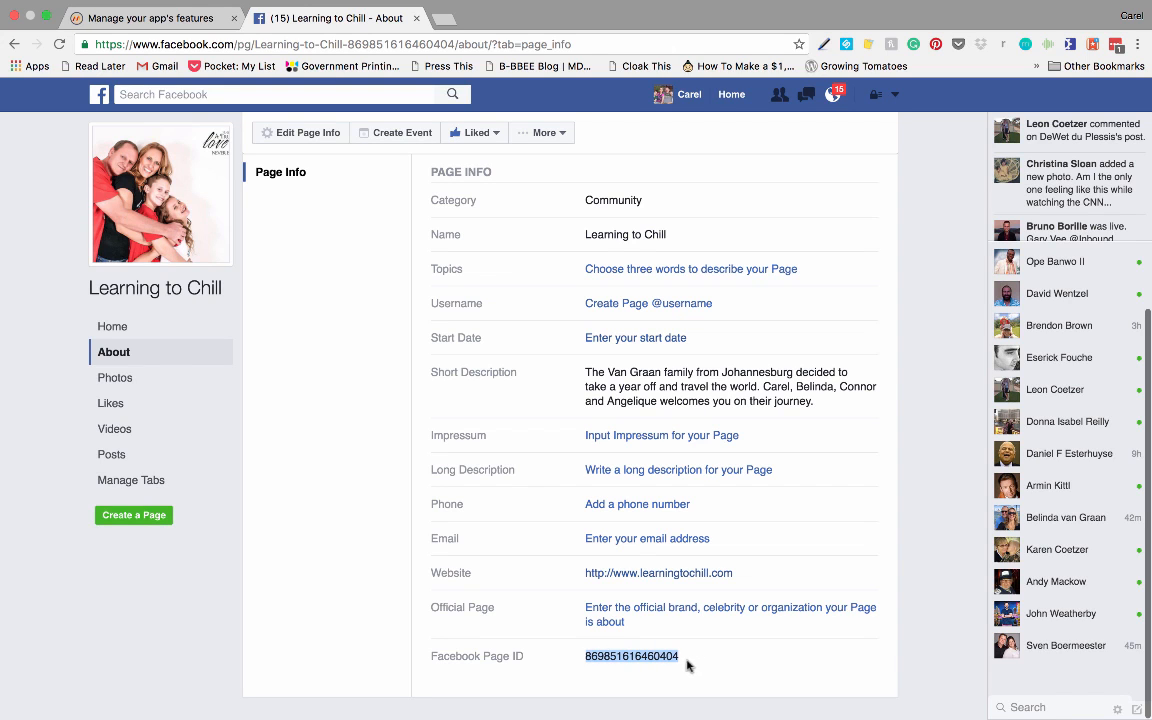
Step: Return to the app builder and submit the copied Facebook page ID as the Facebook Feed page's Fan Page Id
{"action": "left_click", "coordinate": [152, 17]}
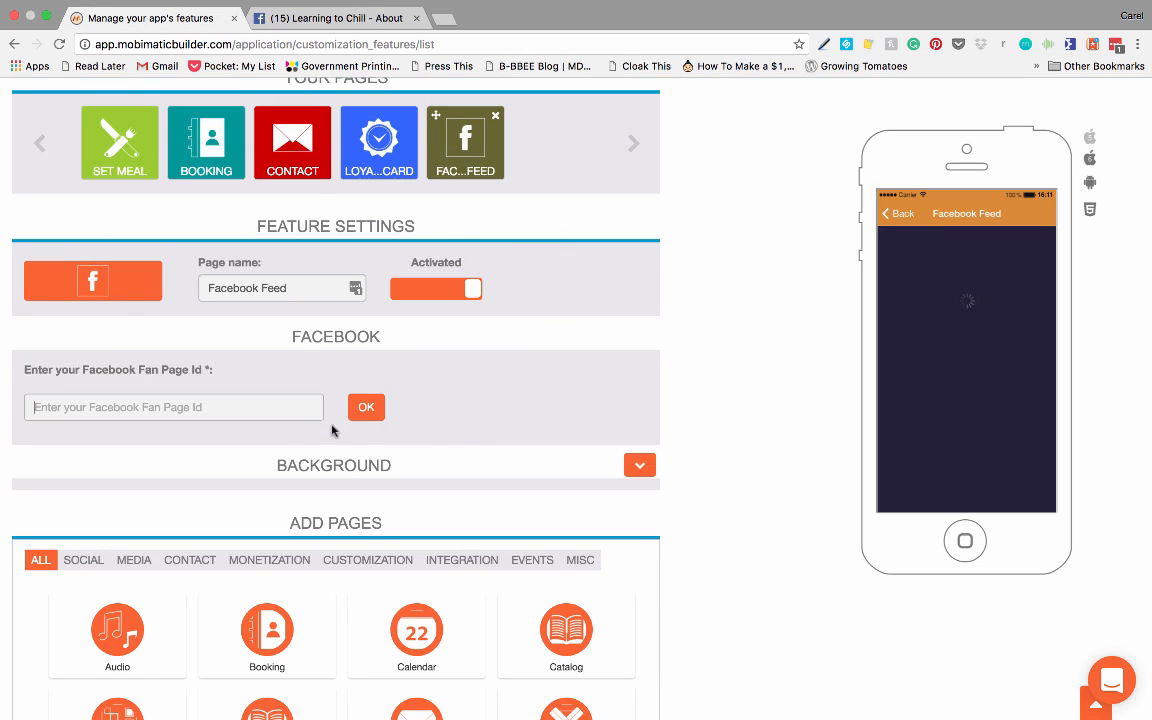
{"action": "left_click", "coordinate": [170, 404]}
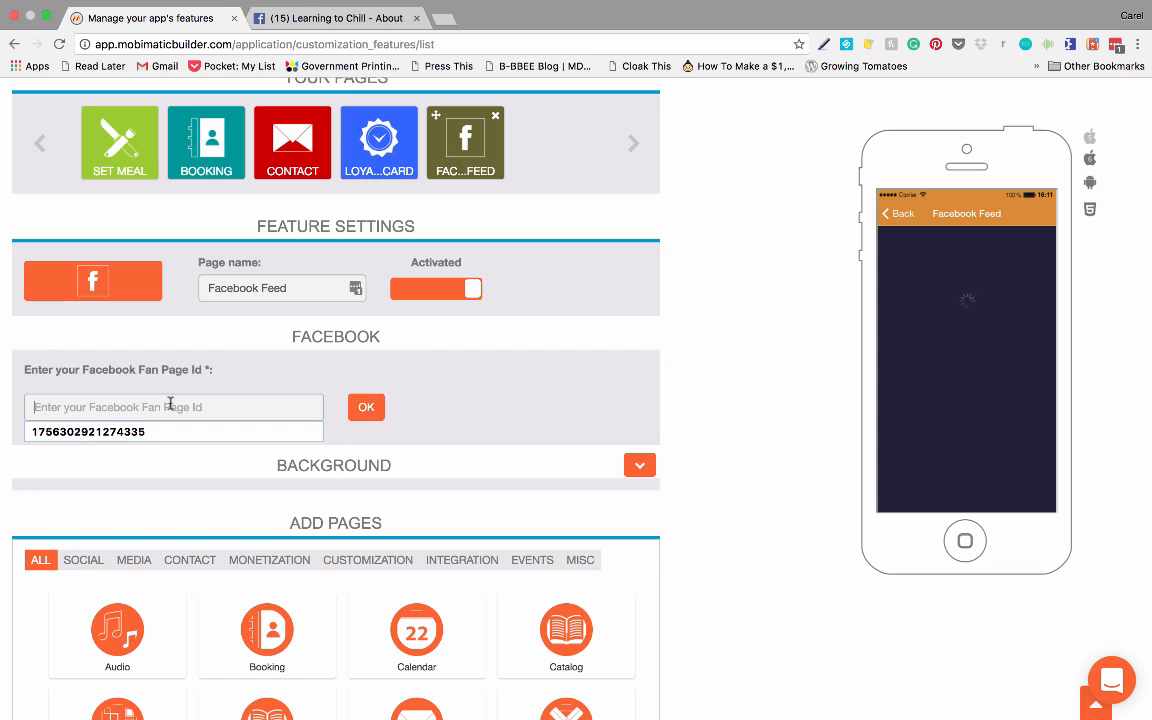
{"action": "key", "text": "super+v"}
{"action": "left_click", "coordinate": [366, 407]}
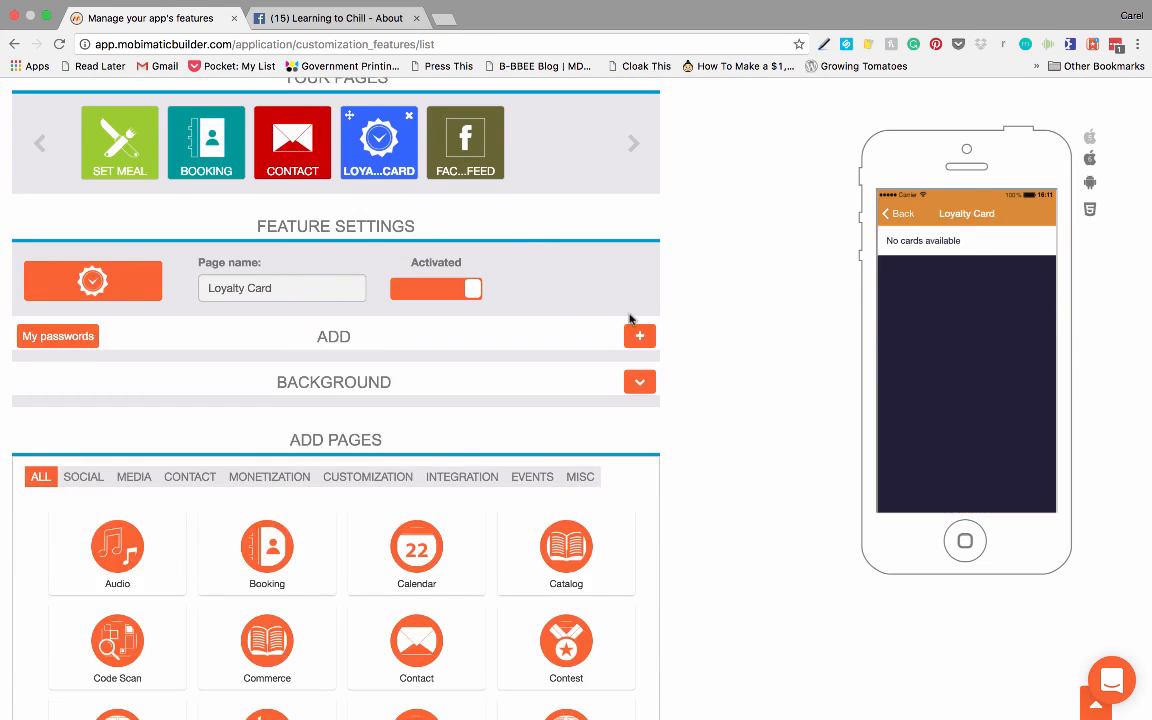
Step: Start a new card on the Loyalty Card page and rename the page to Opening Loyalty Card
{"action": "scroll", "coordinate": [576, 278], "scroll_direction": "down", "scroll_amount": 2}
{"action": "left_click", "coordinate": [640, 243]}
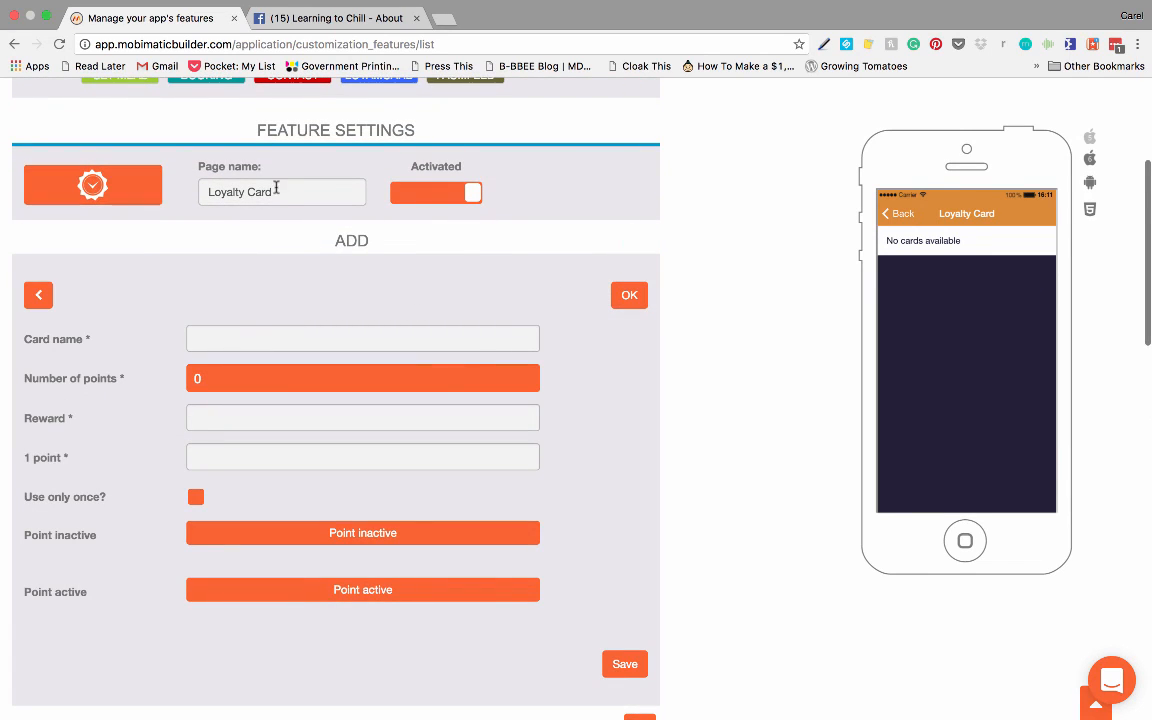
{"action": "left_click_drag", "start_coordinate": [277, 190], "coordinate": [182, 185]}
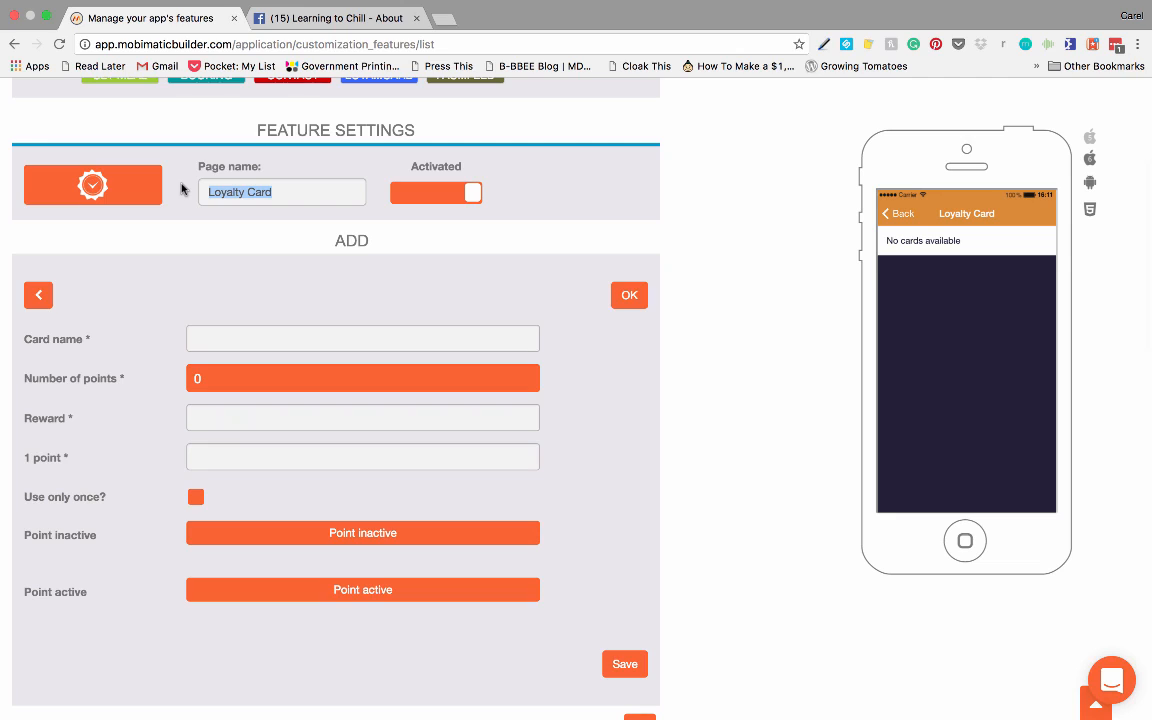
{"action": "type", "text": "Opening"}
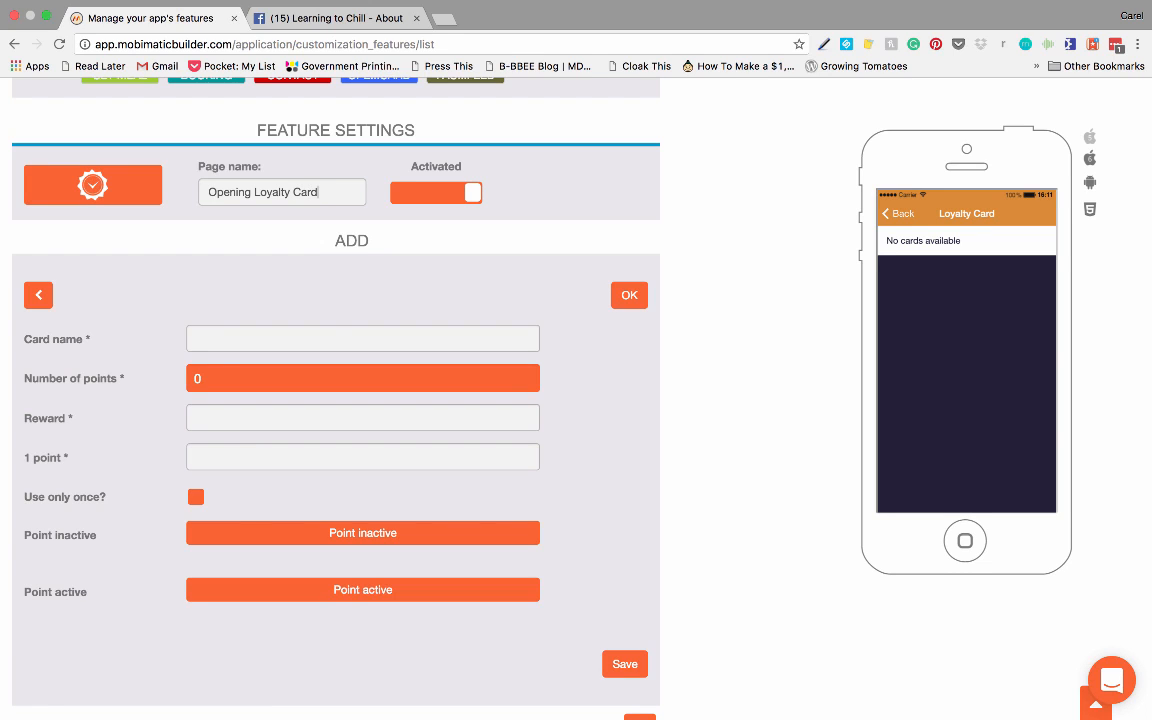
Step: Name the card Opening Loyalty, with 9 points, reward Free Coffee, 1 point for 10 Dollars Spent, and restrict it to one use
{"action": "left_click", "coordinate": [233, 338]}
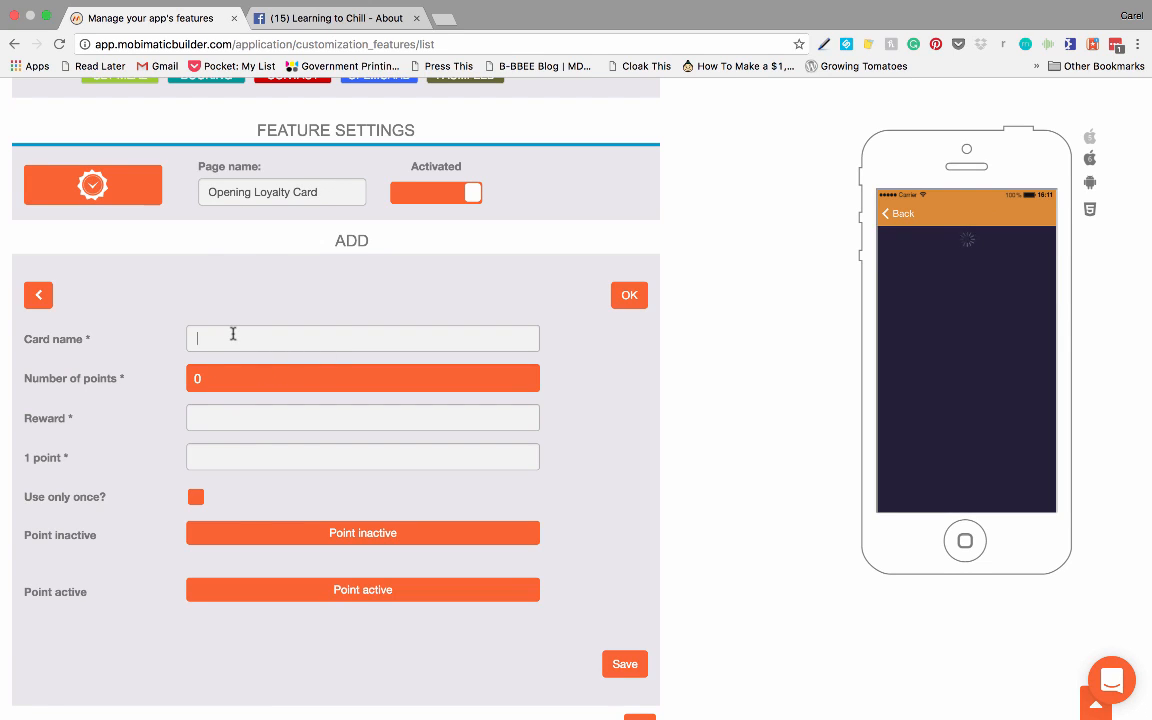
{"action": "type", "text": "Opening Loyalty"}
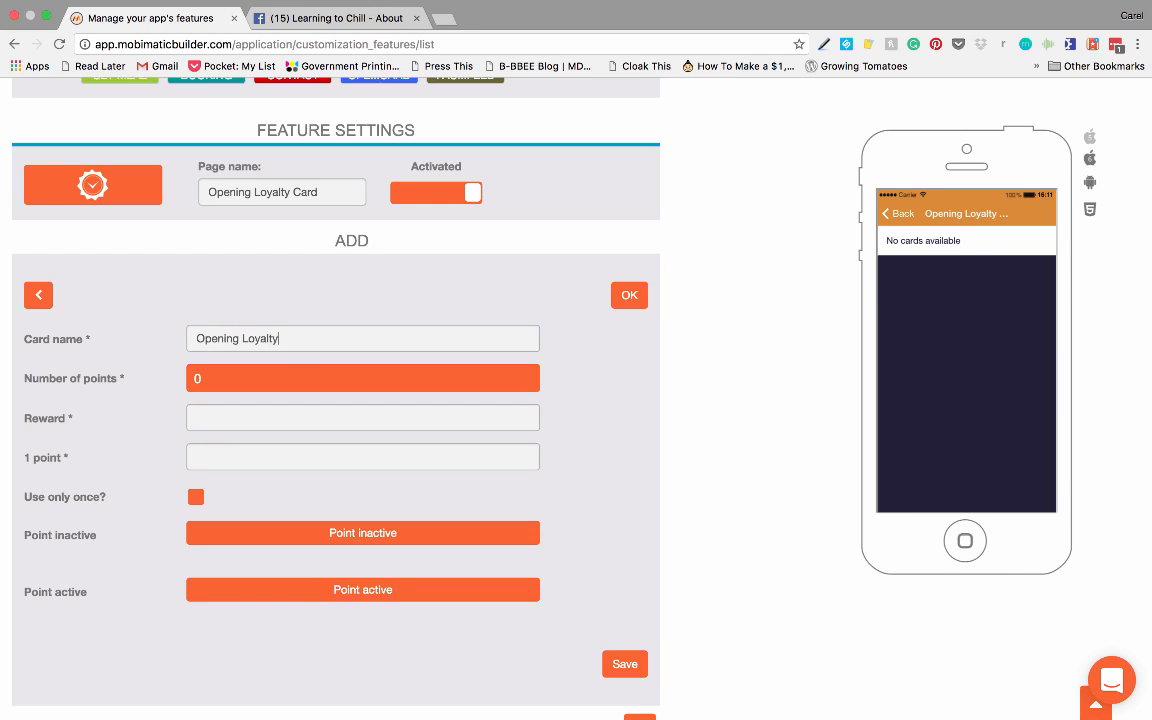
{"action": "left_click", "coordinate": [285, 374]}
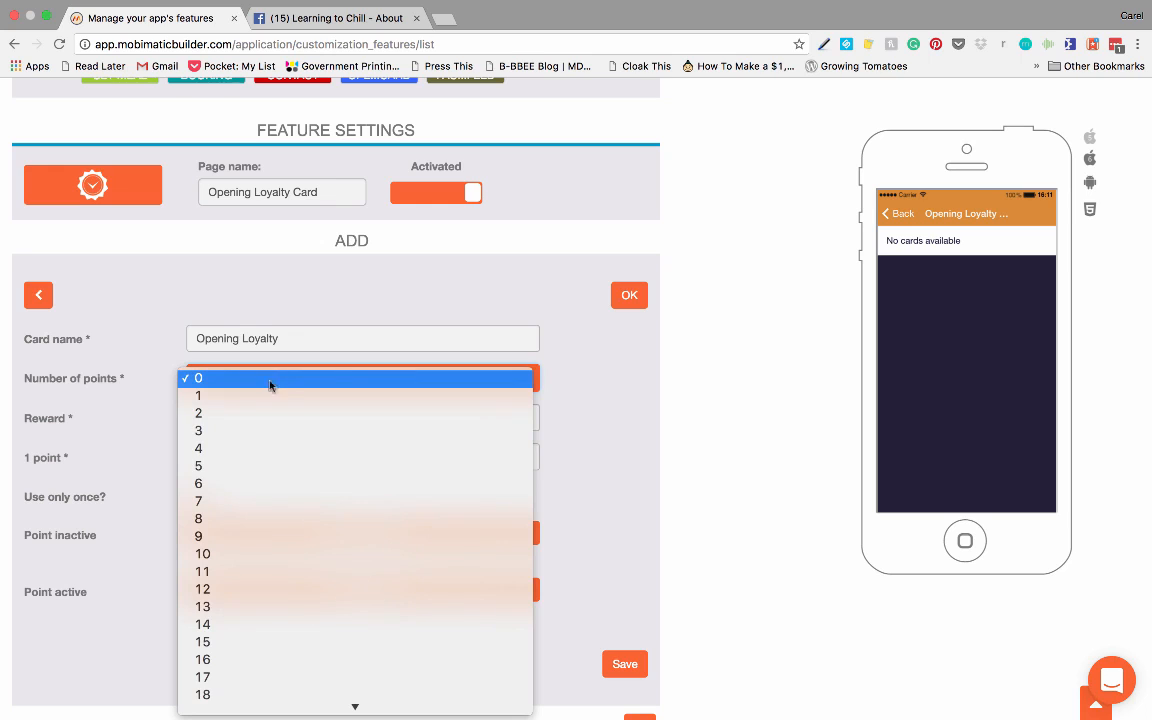
{"action": "left_click", "coordinate": [234, 537]}
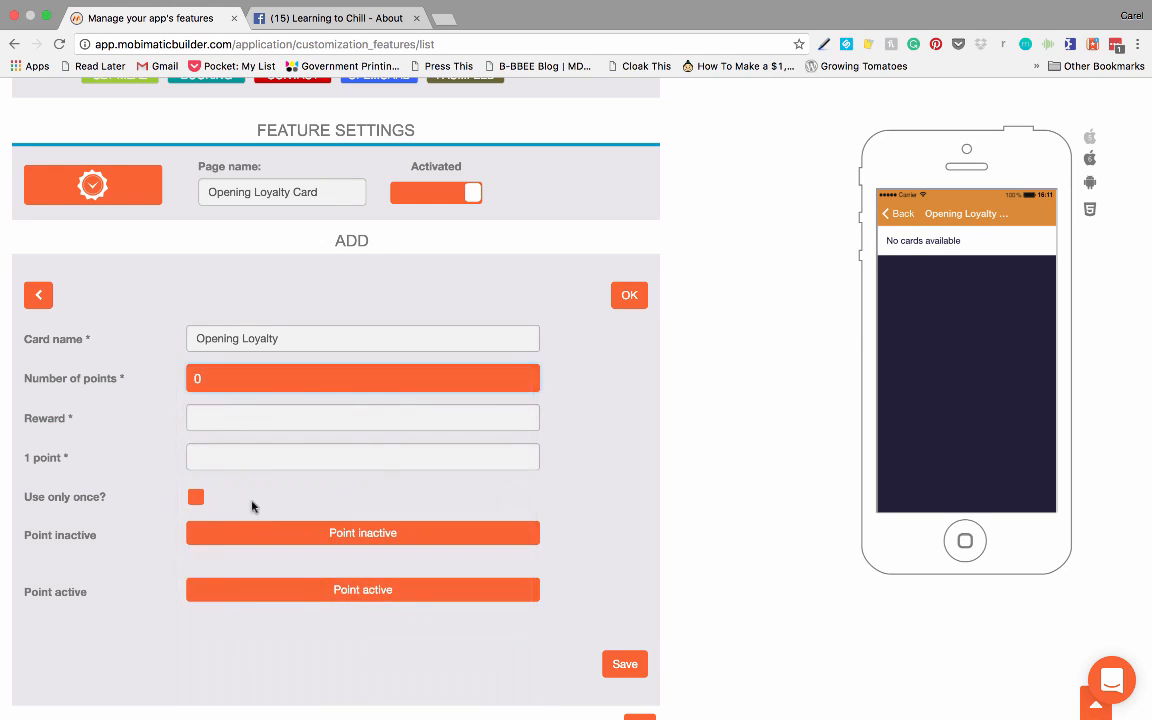
{"action": "left_click", "coordinate": [222, 418]}
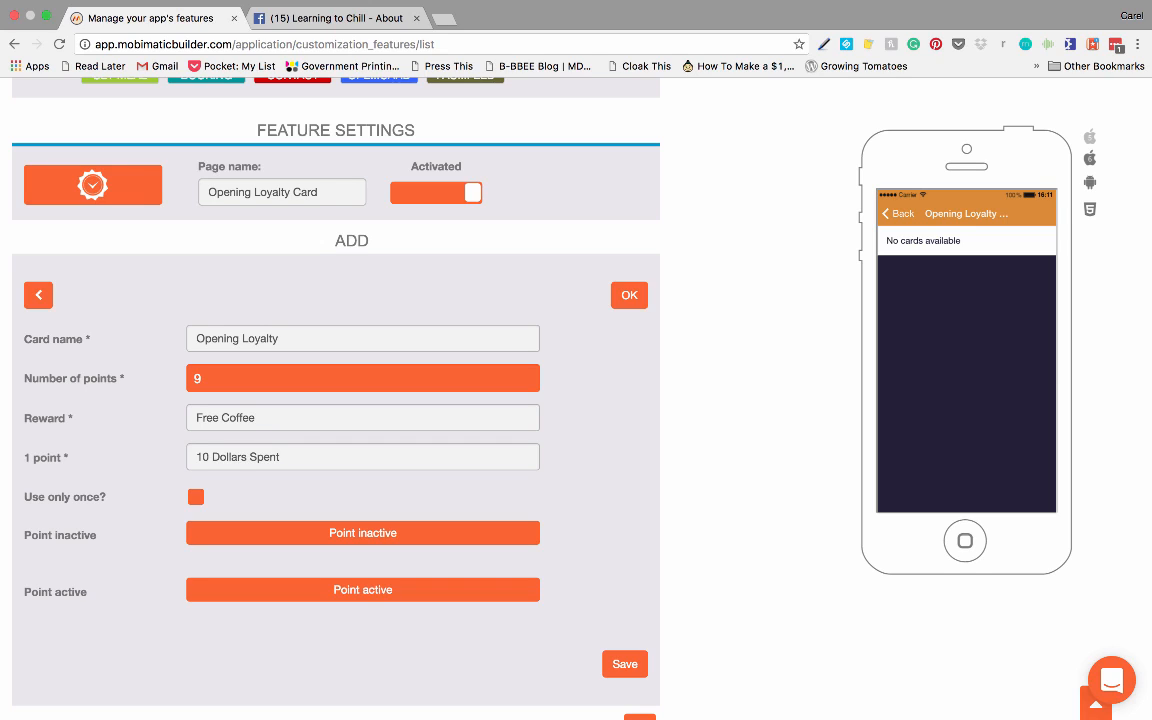
{"action": "left_click", "coordinate": [196, 497]}
Step: Upload the beach sunset picture 2016-10-24 17.57.35.png as the card's inactive point image and accept the square crop
{"action": "left_click", "coordinate": [336, 535]}
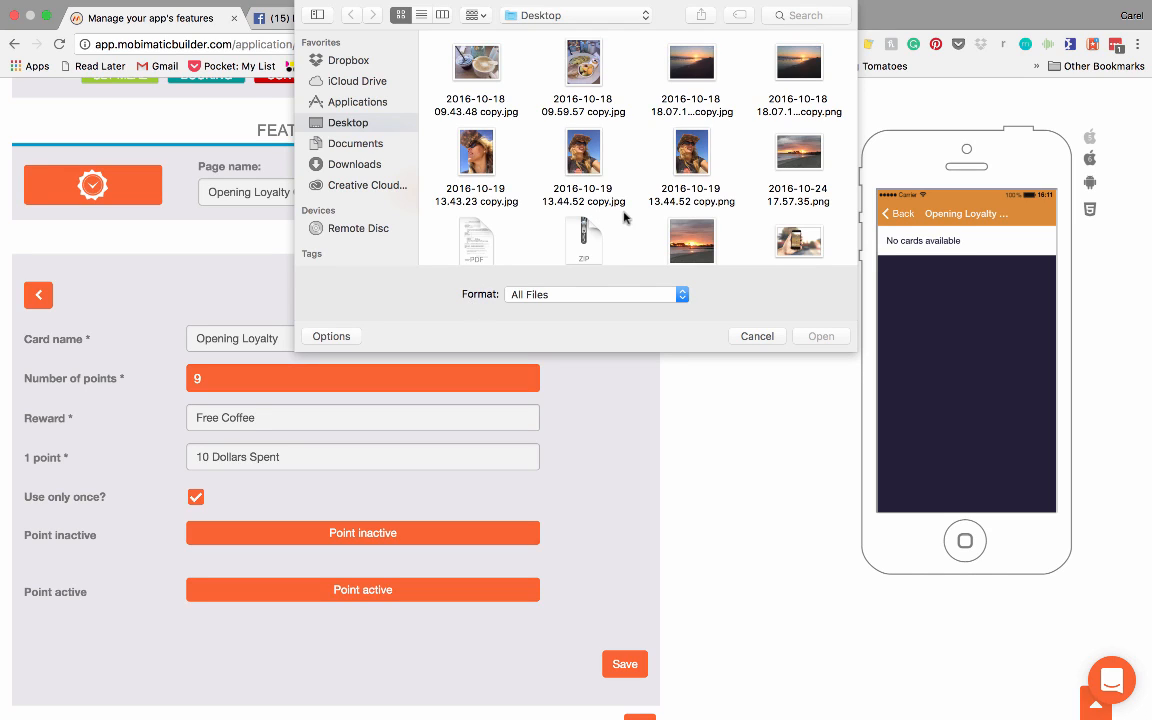
{"action": "left_click", "coordinate": [799, 152]}
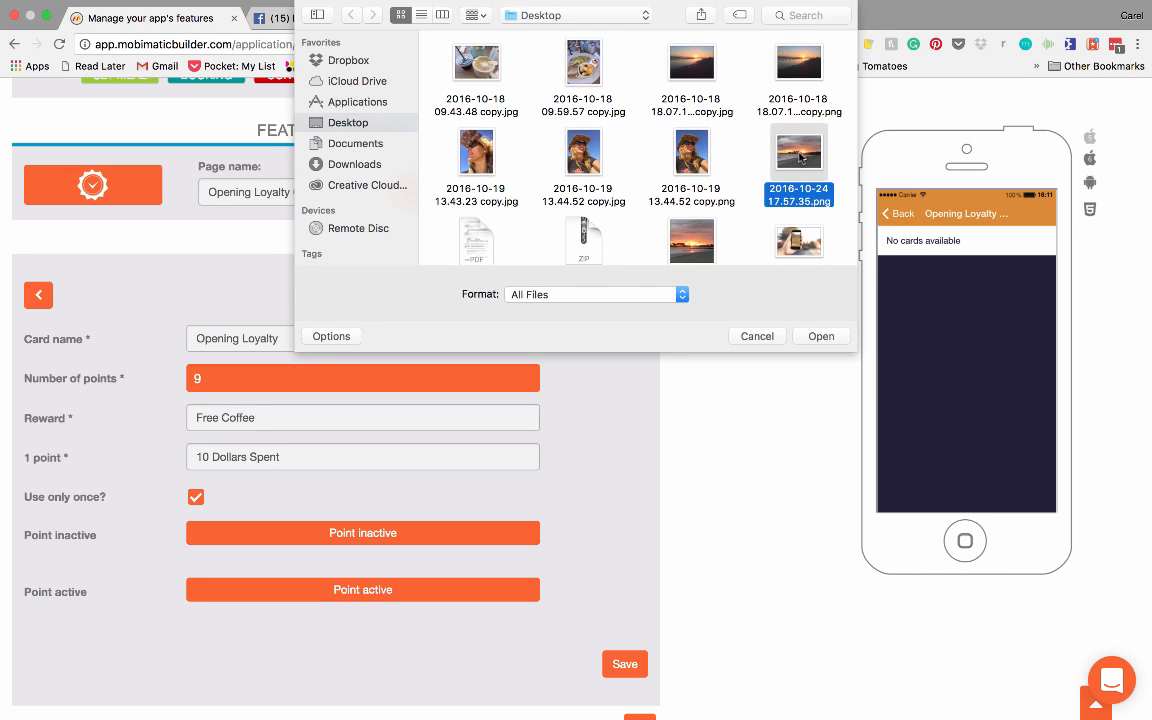
{"action": "left_click", "coordinate": [822, 336]}
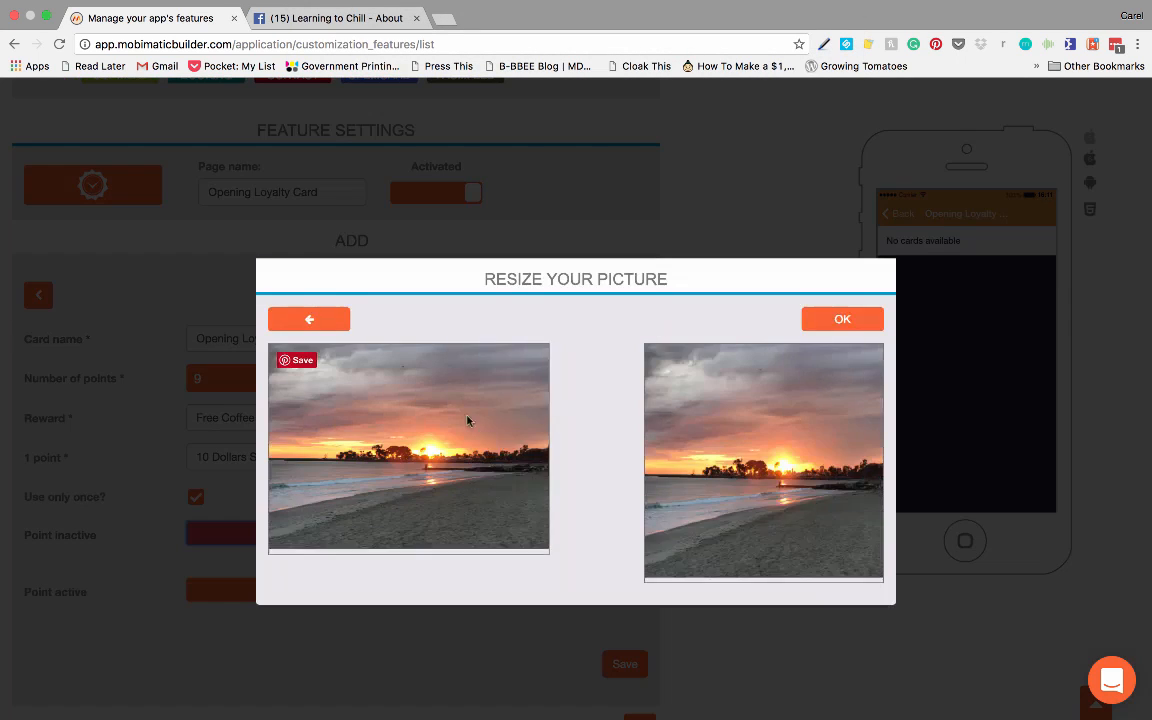
{"action": "left_click", "coordinate": [842, 319]}
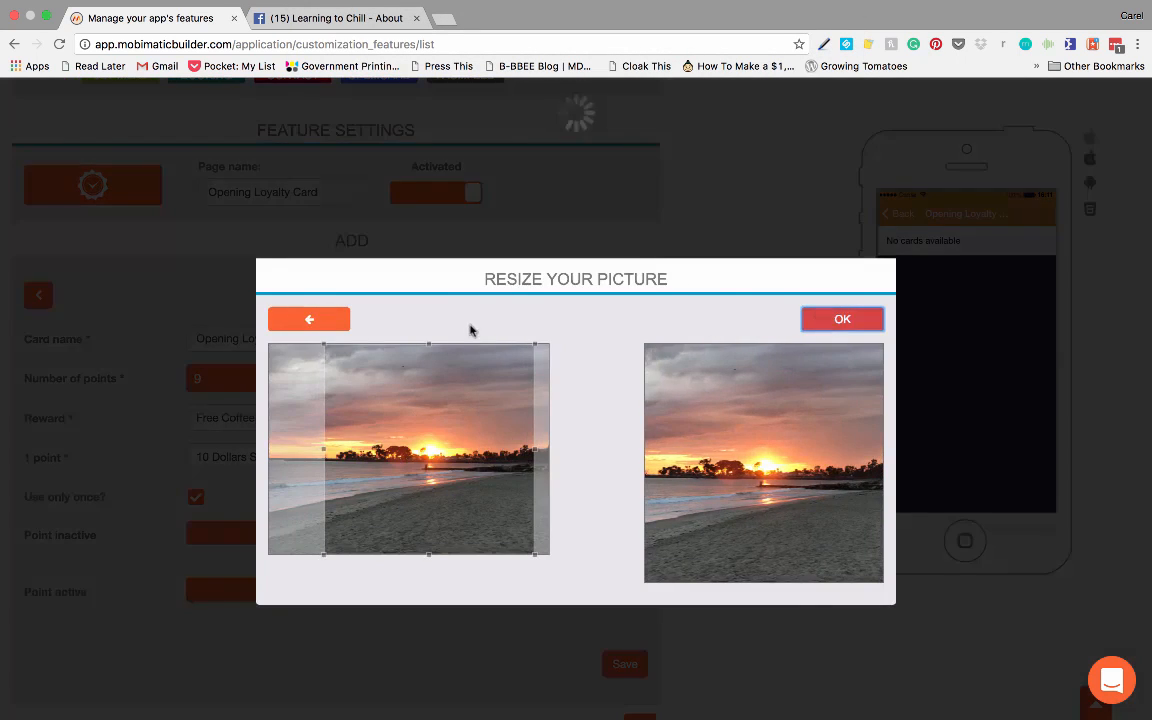
Step: Upload 2016-10-18 09.43.48 copy.jpg as the active point image, cropped around the coffee cup, and save the loyalty card
{"action": "scroll", "coordinate": [530, 332], "scroll_direction": "up", "scroll_amount": 1}
{"action": "scroll", "coordinate": [531, 339], "scroll_direction": "down", "scroll_amount": 3}
{"action": "scroll", "coordinate": [531, 340], "scroll_direction": "down", "scroll_amount": 5}
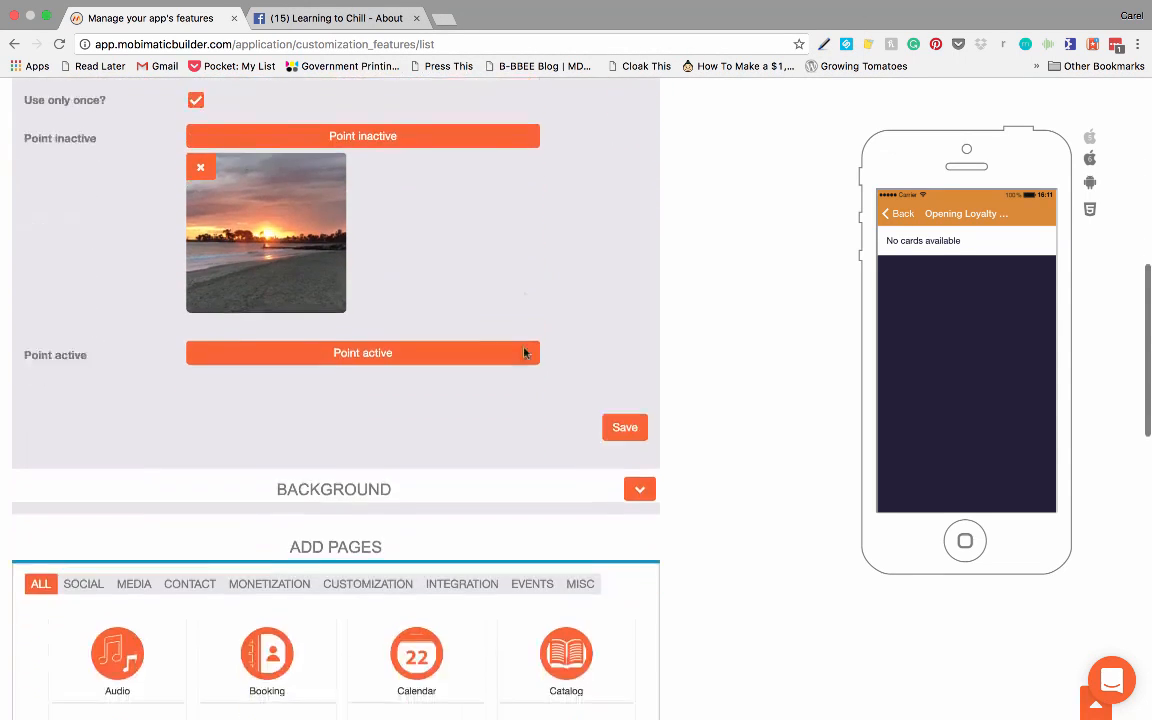
{"action": "left_click", "coordinate": [348, 247]}
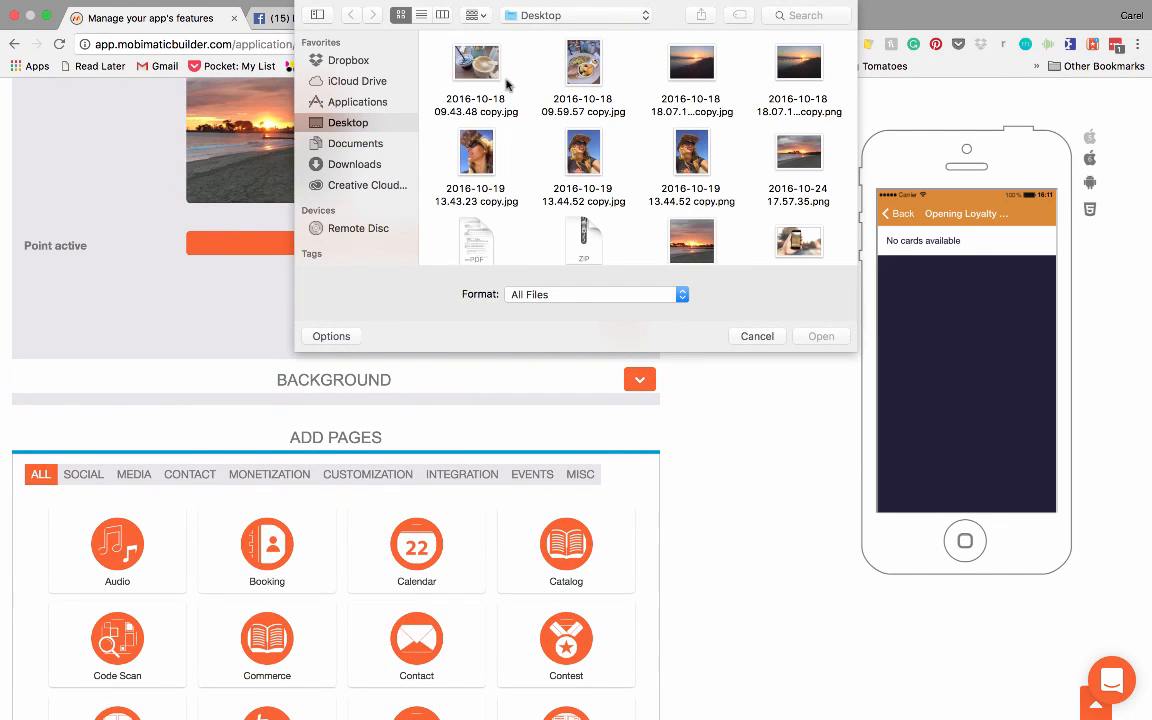
{"action": "left_click", "coordinate": [458, 76]}
{"action": "left_click", "coordinate": [830, 336]}
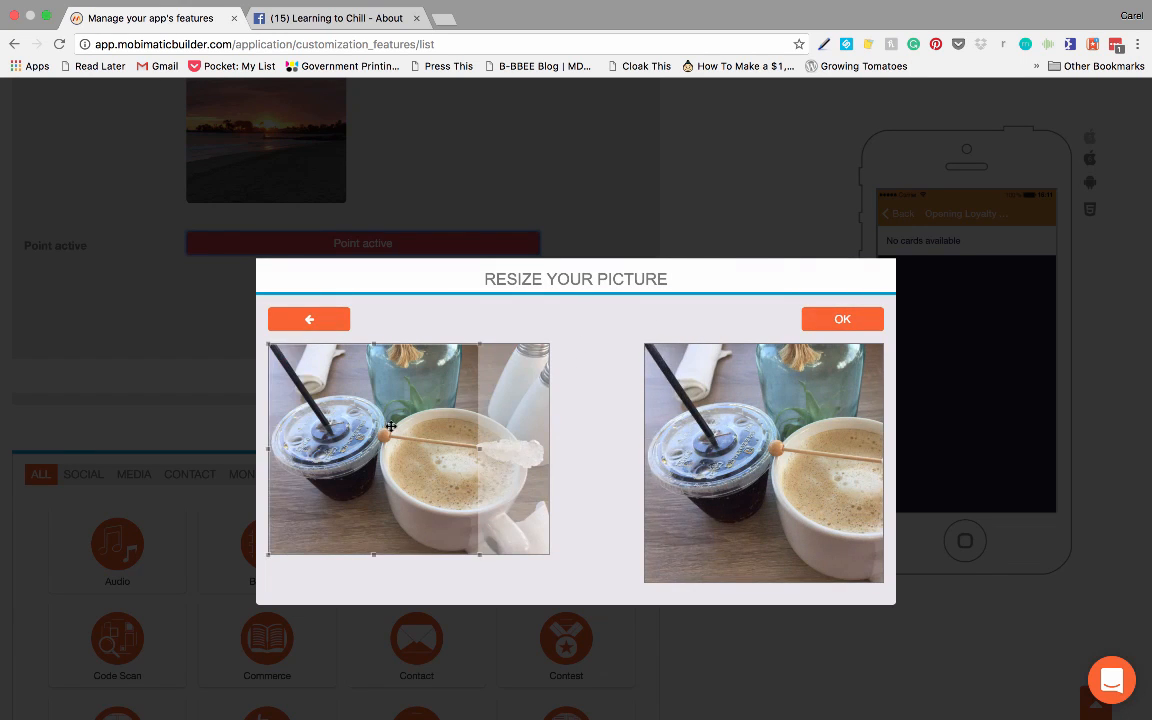
{"action": "left_click_drag", "start_coordinate": [406, 437], "coordinate": [466, 440]}
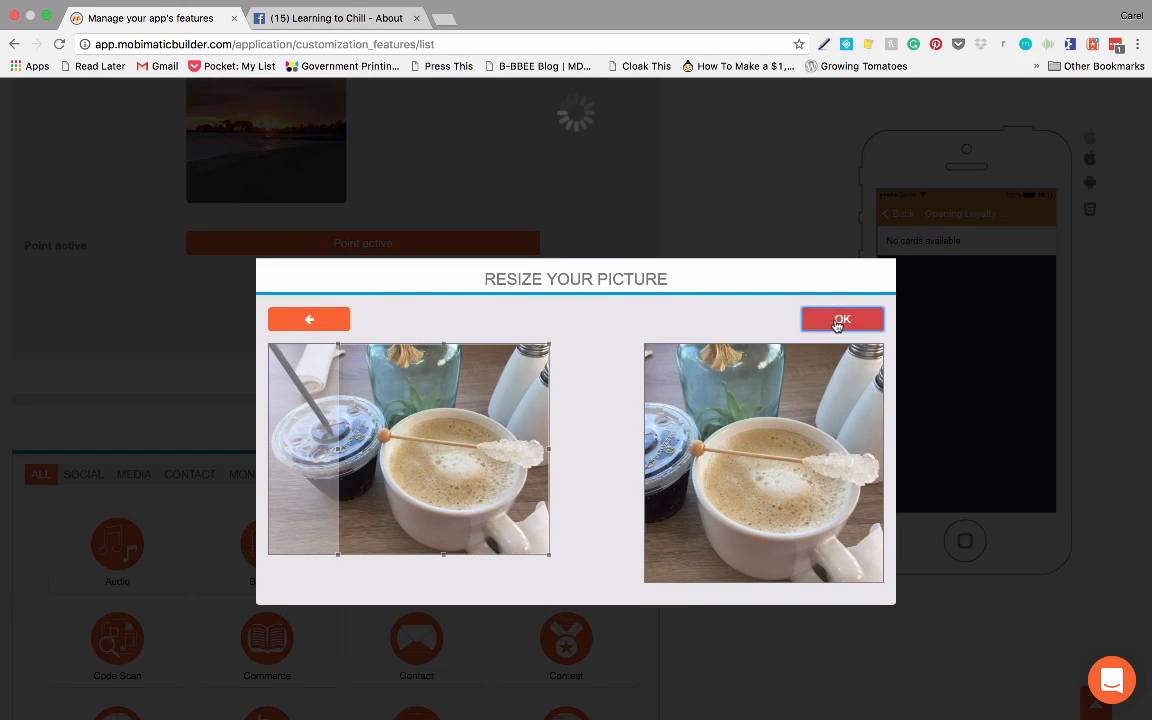
{"action": "left_click", "coordinate": [834, 322]}
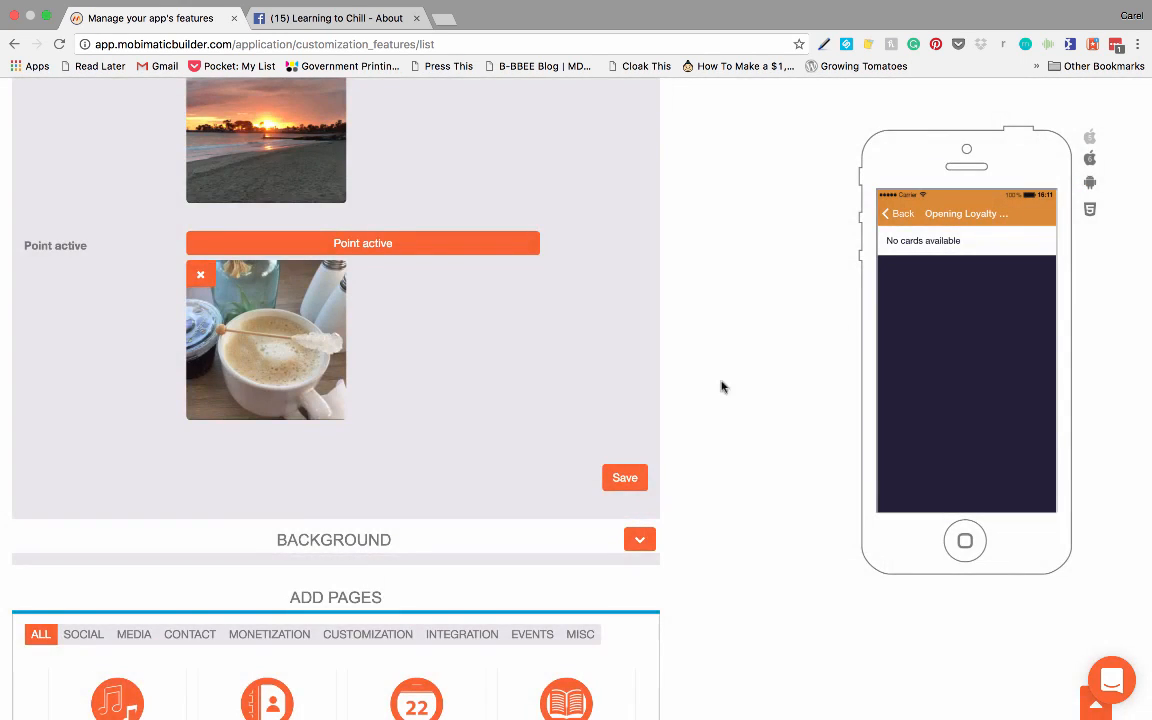
{"action": "left_click", "coordinate": [620, 479]}
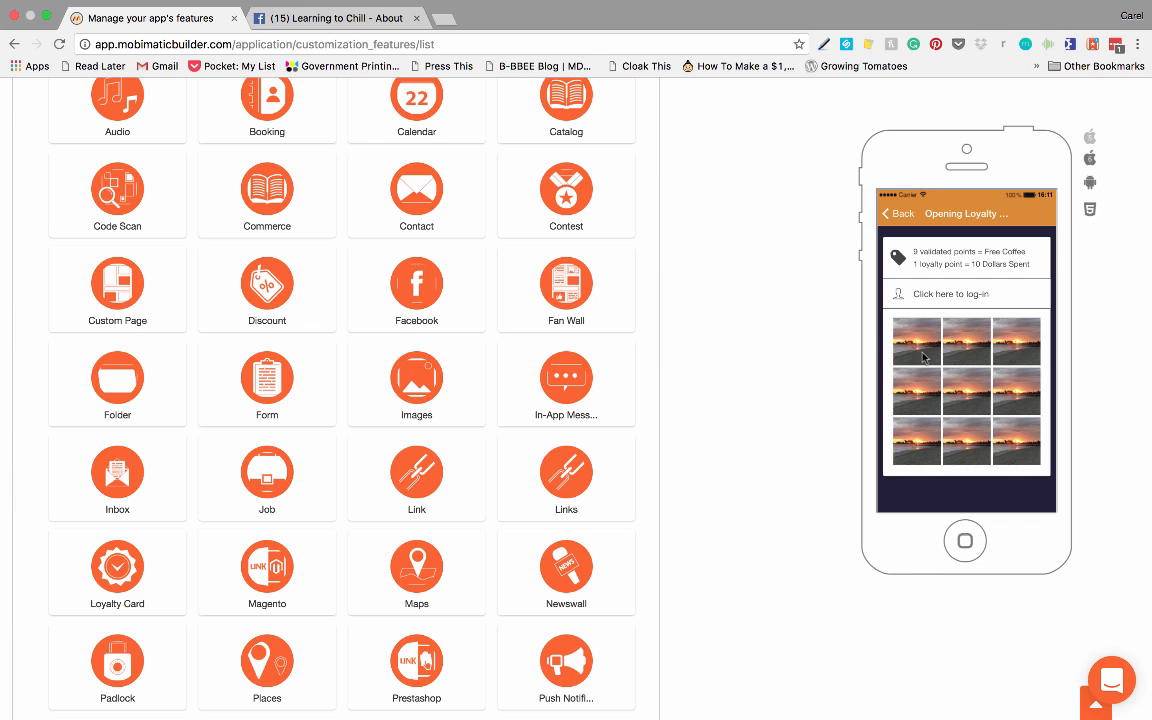
Step: Open the Contact page's settings and go through its contact information fields, starting with the name
{"action": "scroll", "coordinate": [697, 269], "scroll_direction": "up", "scroll_amount": 5}
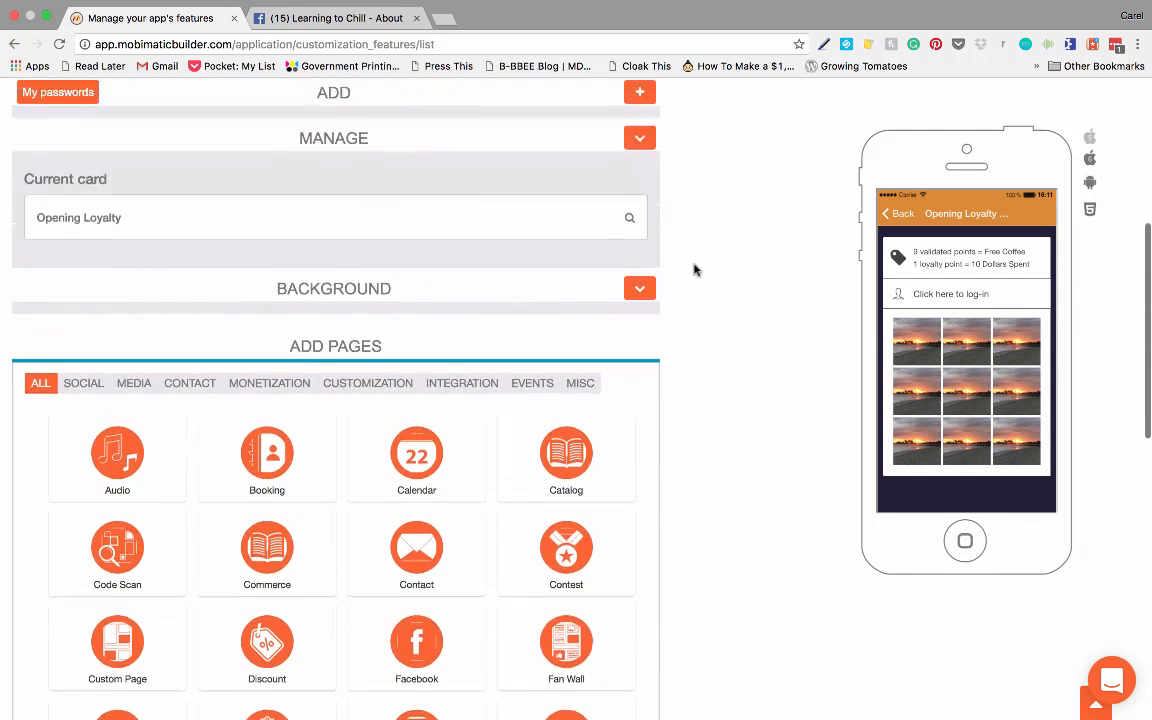
{"action": "scroll", "coordinate": [697, 269], "scroll_direction": "up", "scroll_amount": 5}
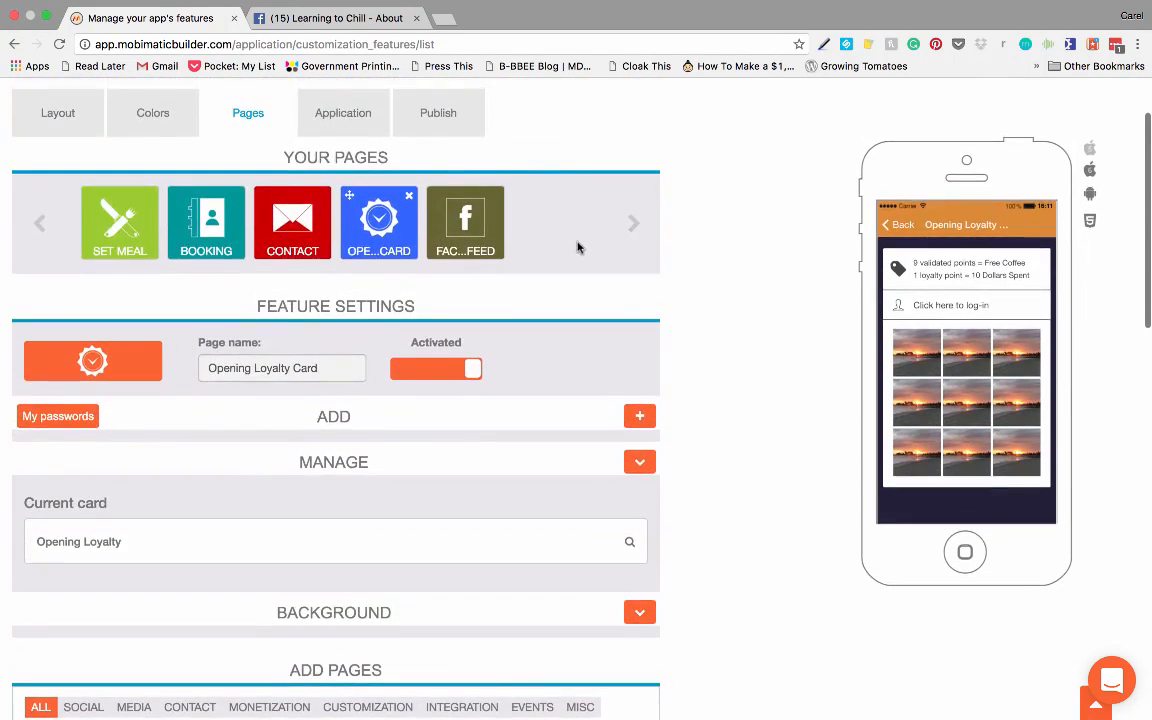
{"action": "left_click", "coordinate": [288, 226]}
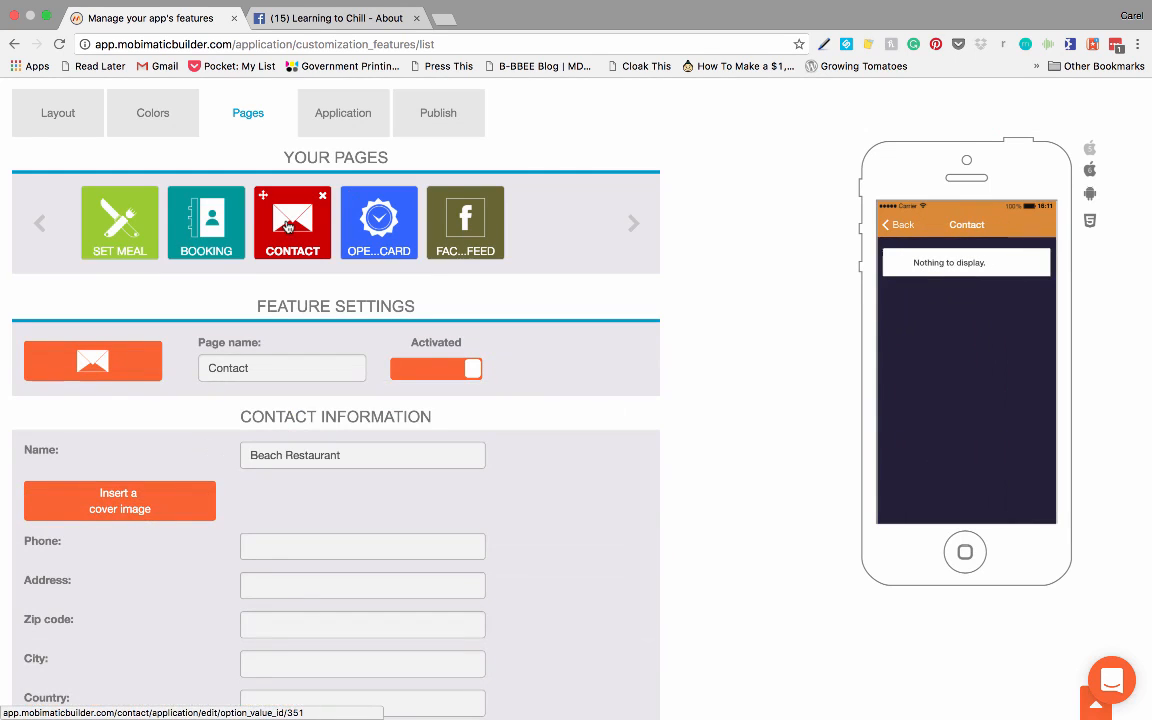
{"action": "scroll", "coordinate": [475, 304], "scroll_direction": "down", "scroll_amount": 2}
{"action": "scroll", "coordinate": [475, 304], "scroll_direction": "down", "scroll_amount": 1}
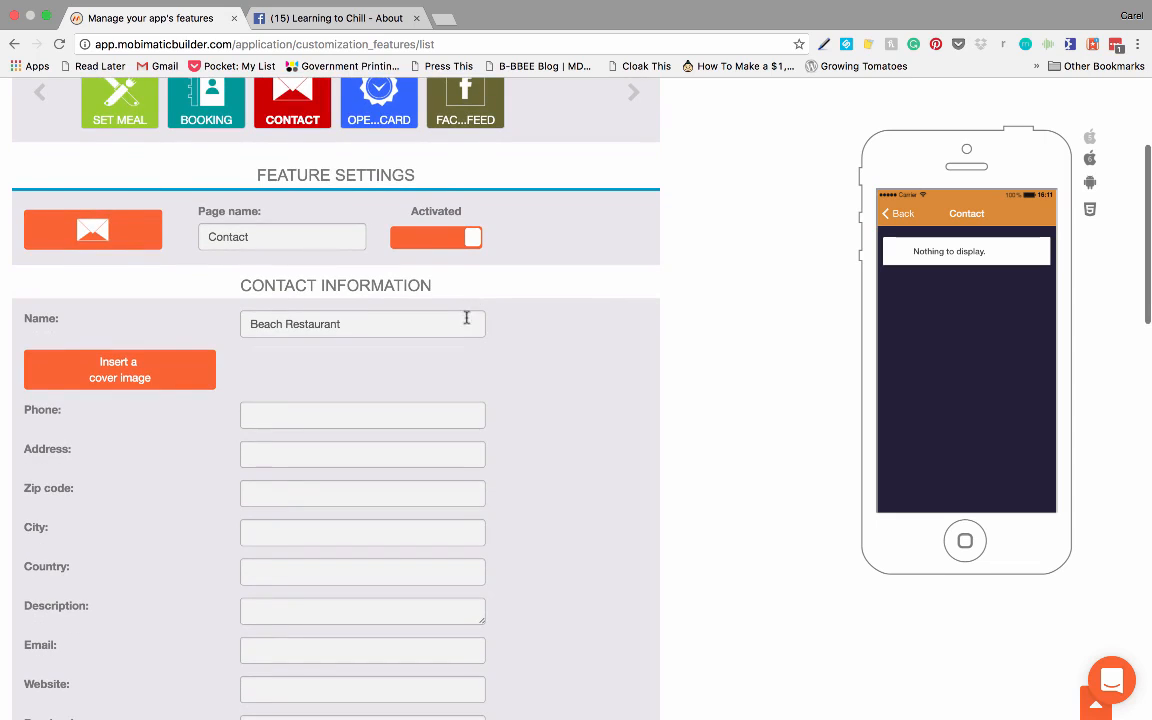
{"action": "left_click_drag", "start_coordinate": [352, 323], "coordinate": [226, 325]}
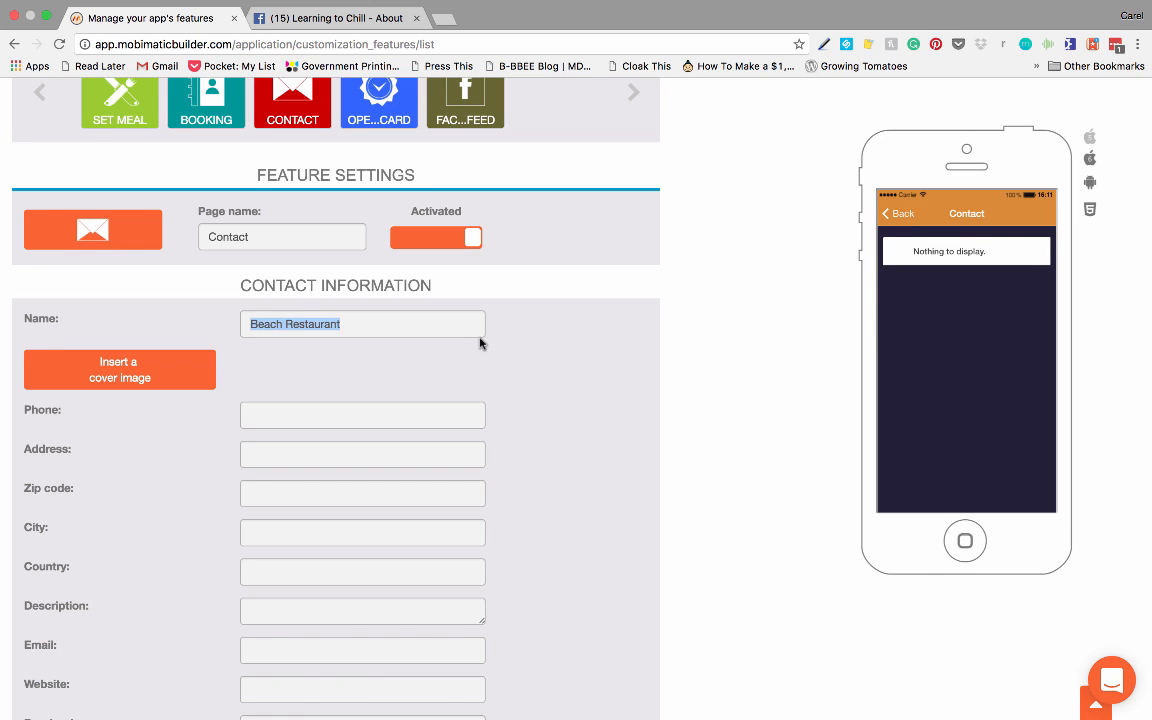
{"action": "scroll", "coordinate": [468, 372], "scroll_direction": "down", "scroll_amount": 2}
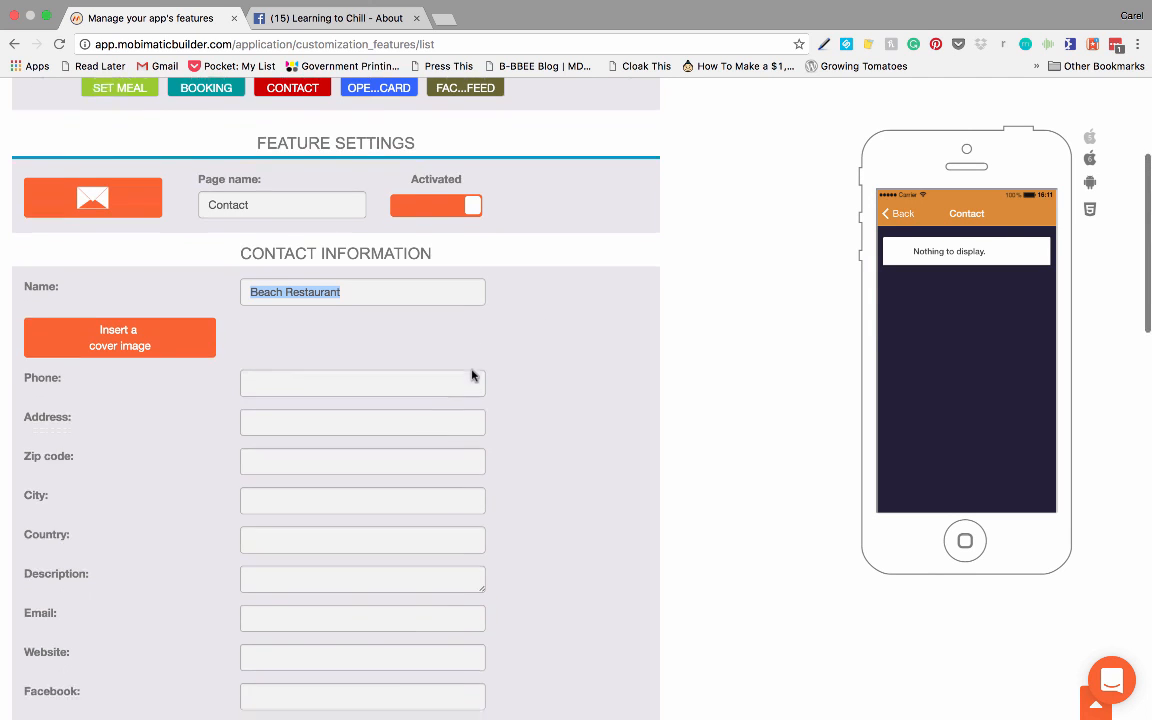
Step: Insert the beach sunset picture 2016-10-24 17.57.35.png as the Contact page's cover image and accept the crop
{"action": "left_click", "coordinate": [143, 302]}
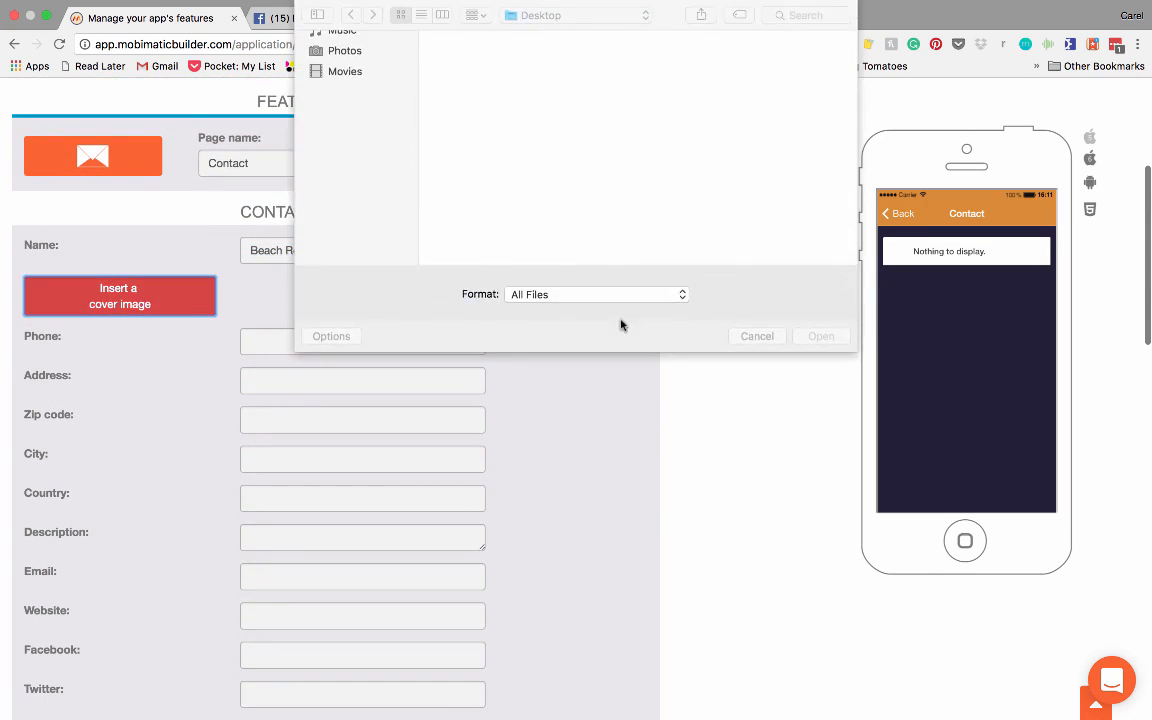
{"action": "left_click", "coordinate": [805, 152]}
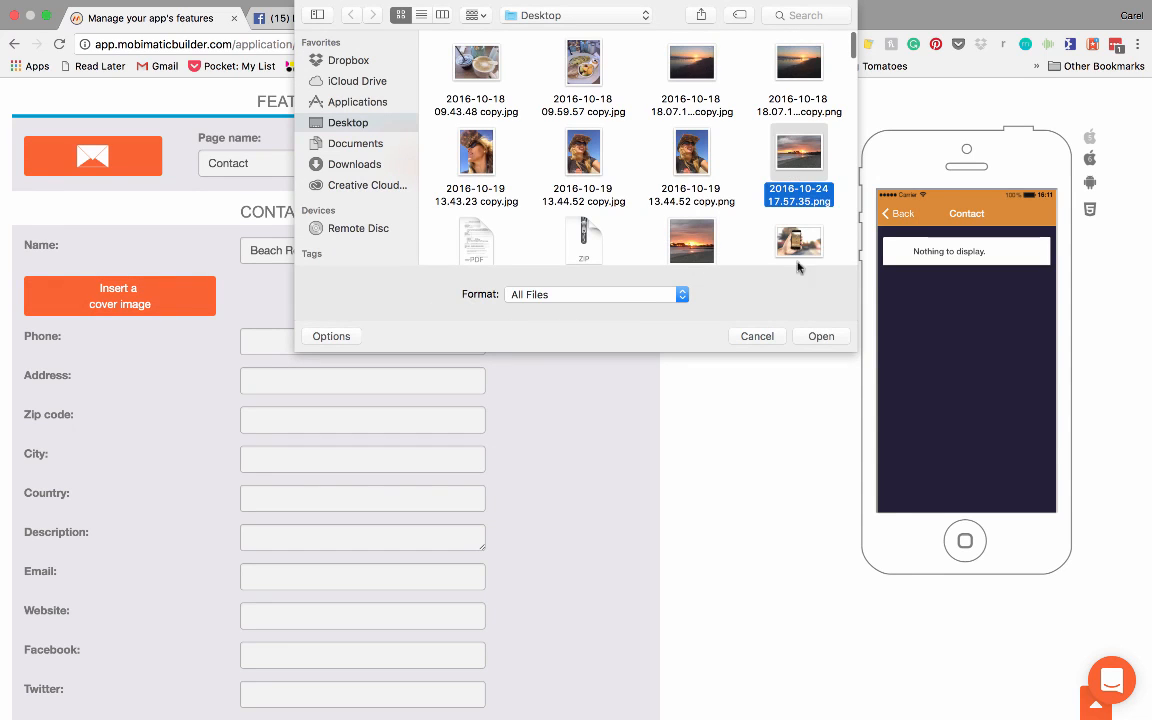
{"action": "left_click", "coordinate": [821, 336]}
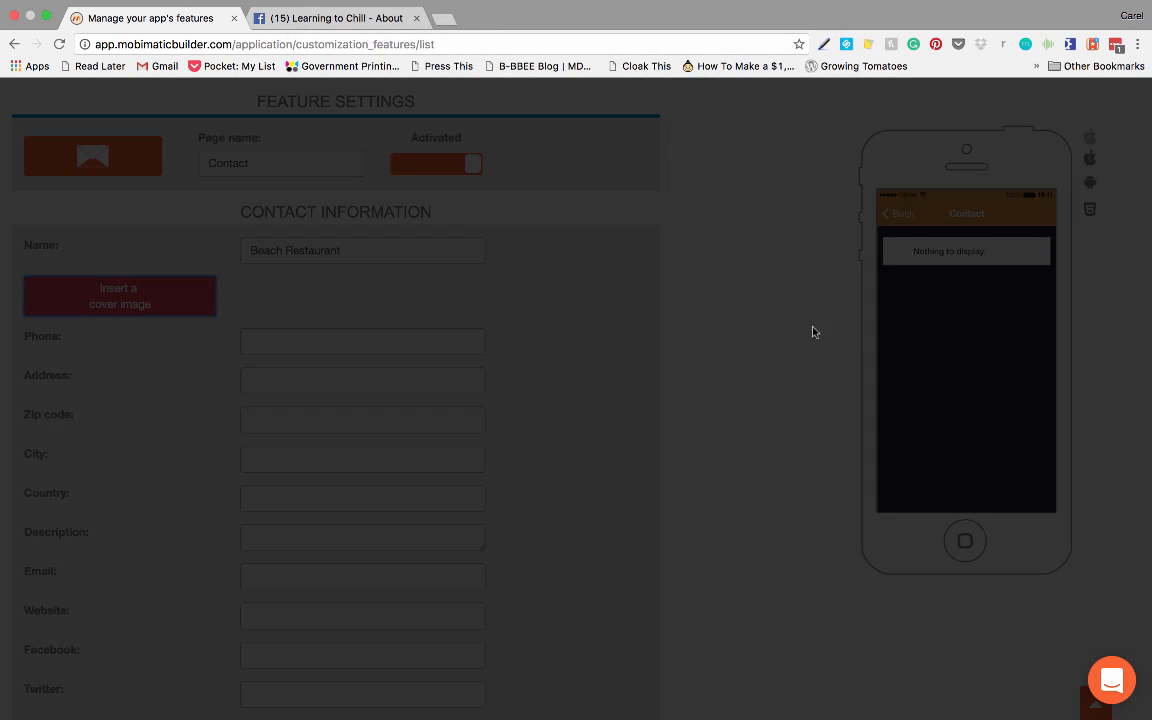
{"action": "left_click", "coordinate": [856, 322]}
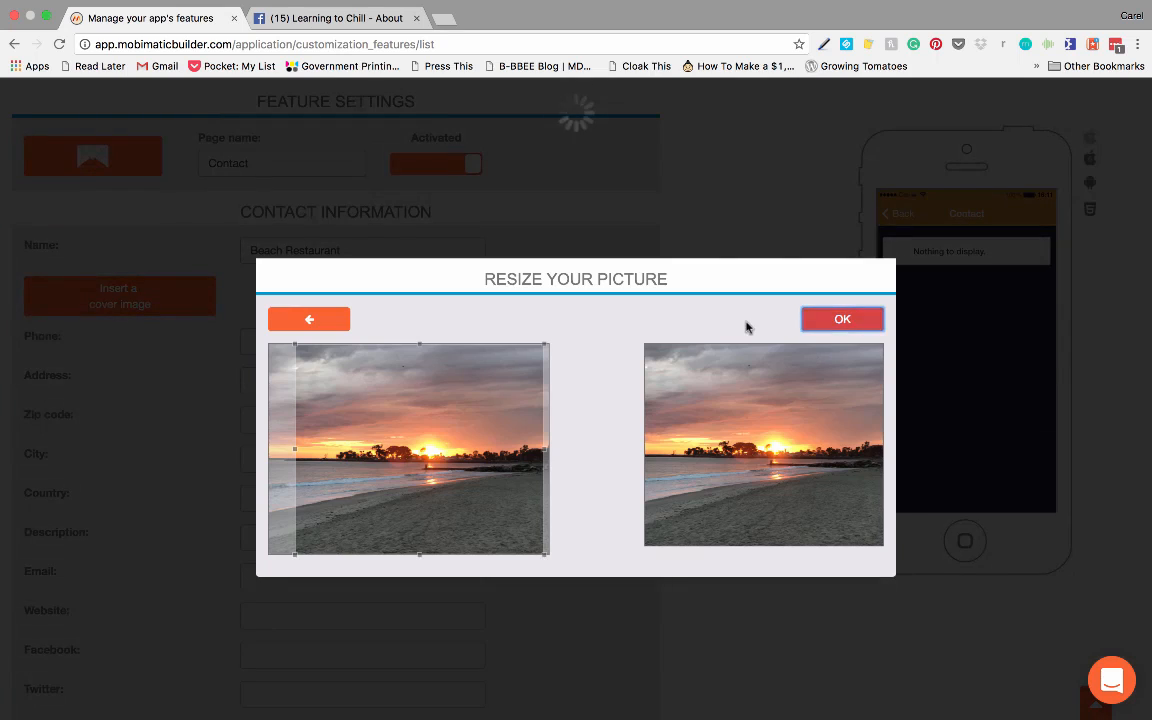
{"action": "scroll", "coordinate": [640, 347], "scroll_direction": "down", "scroll_amount": 3}
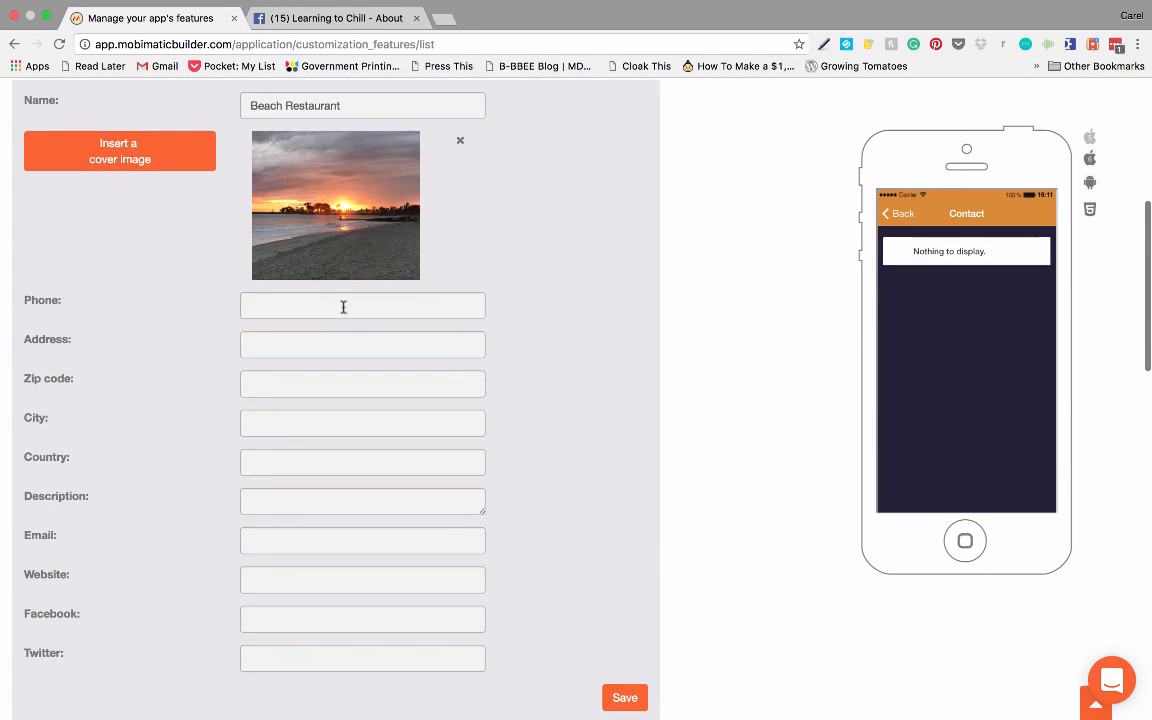
{"action": "left_click", "coordinate": [342, 306]}
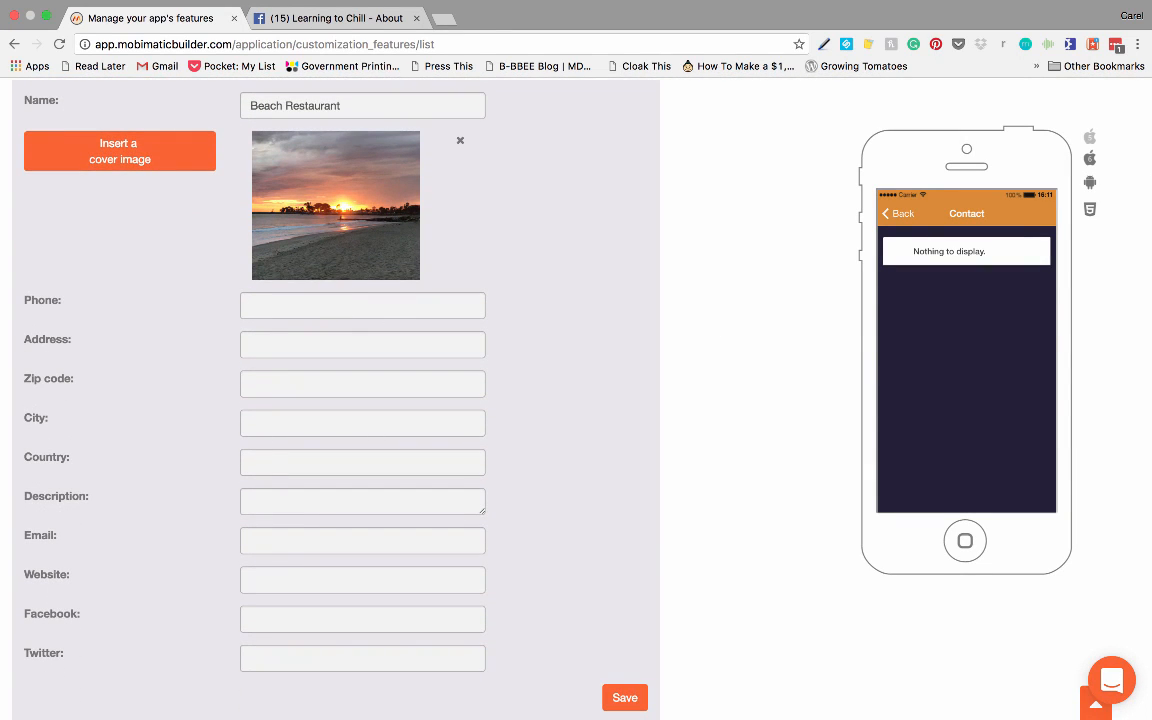
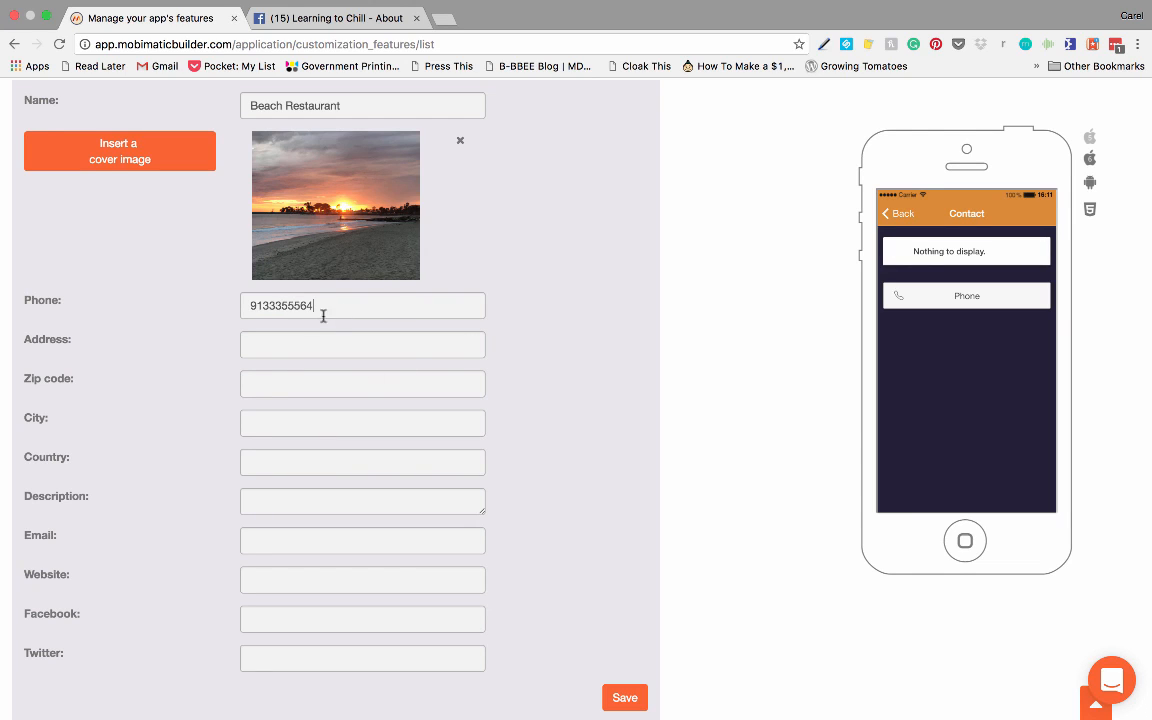
{"action": "left_click", "coordinate": [289, 345]}
{"action": "scroll", "coordinate": [290, 415], "scroll_direction": "down", "scroll_amount": 2}
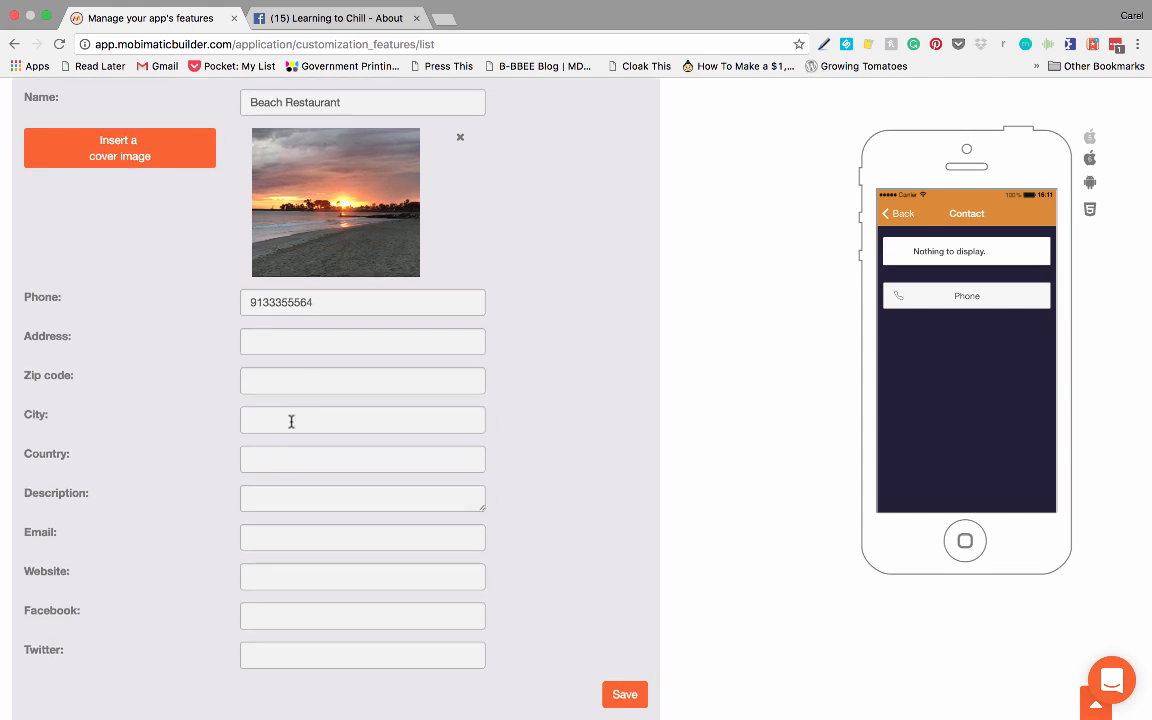
{"action": "left_click", "coordinate": [286, 521]}
{"action": "type", "text": "www."}
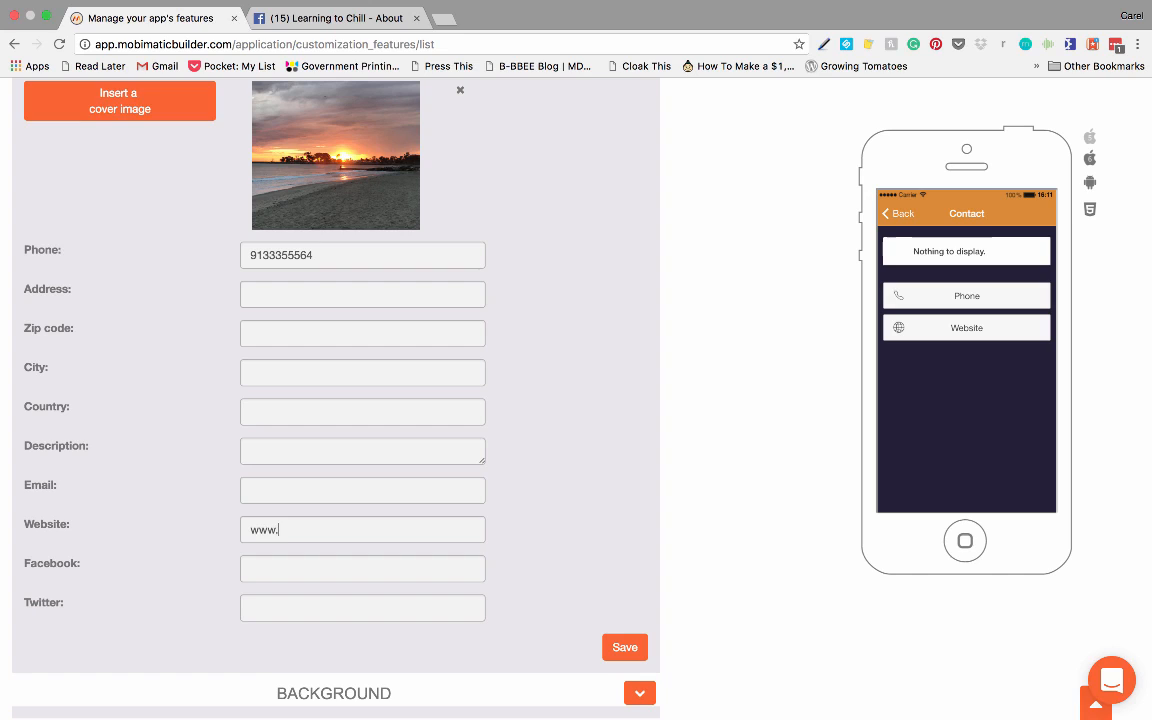
{"action": "type", "text": "learningtochill.com"}
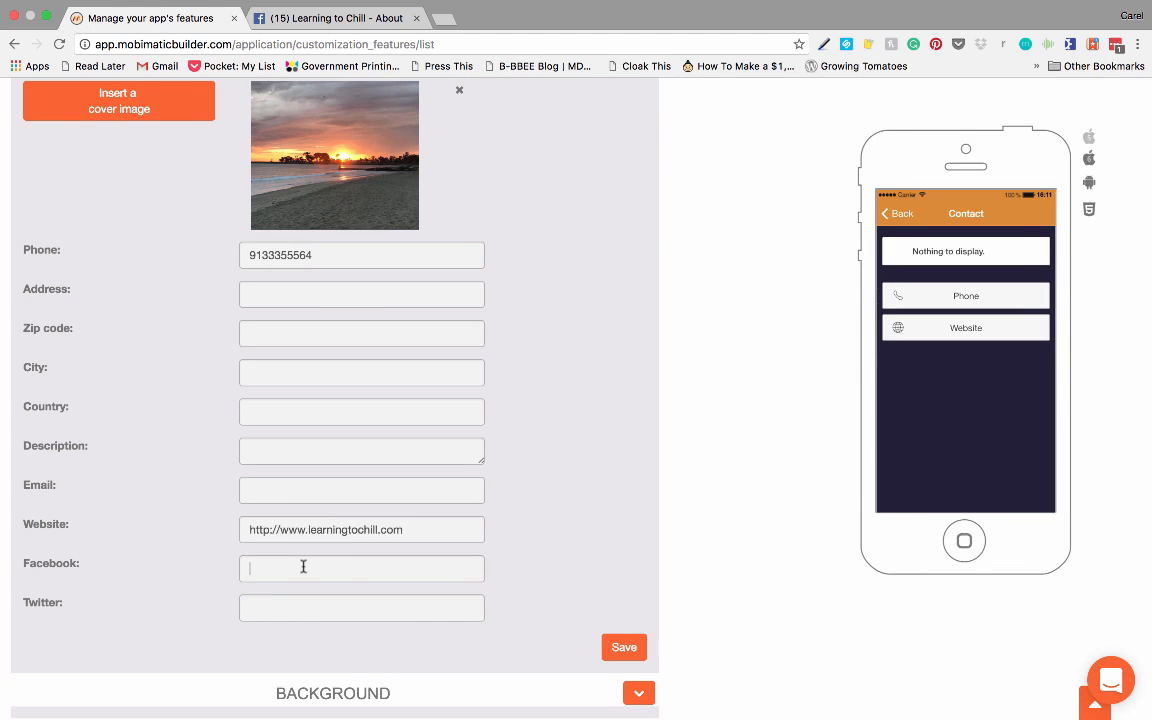
Step: Copy the address of the Learning to Chill Facebook page into the Contact page's Facebook field and save the contact information
{"action": "left_click", "coordinate": [302, 566]}
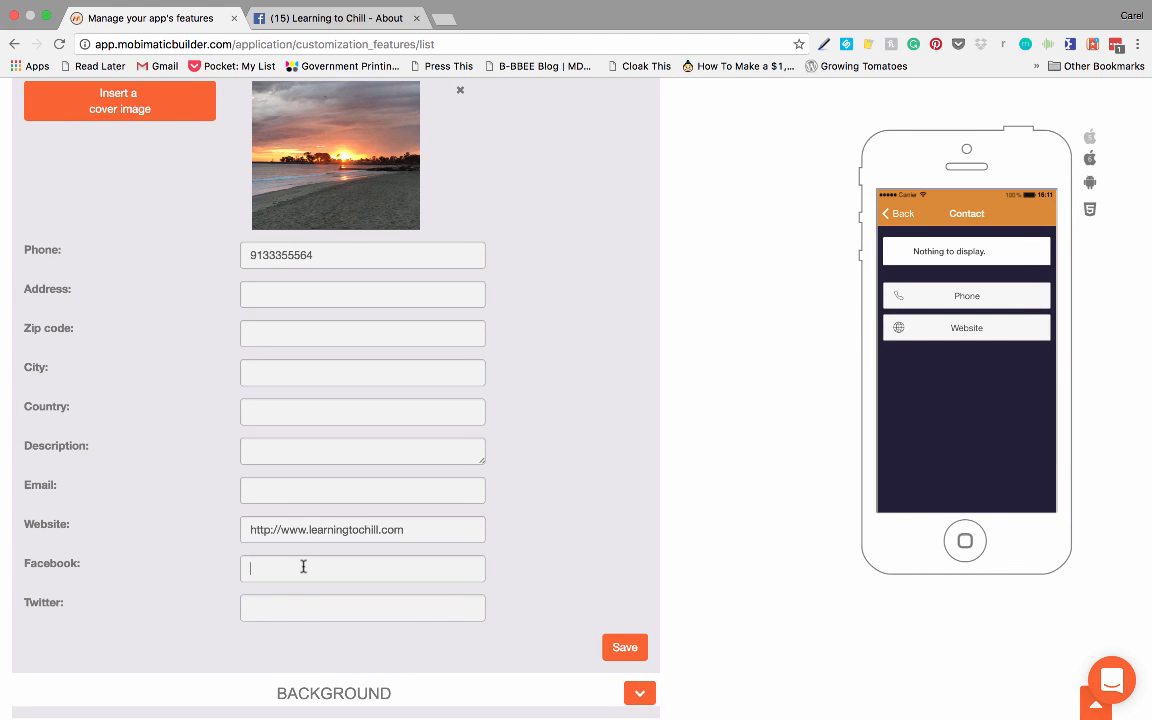
{"action": "left_click", "coordinate": [352, 20]}
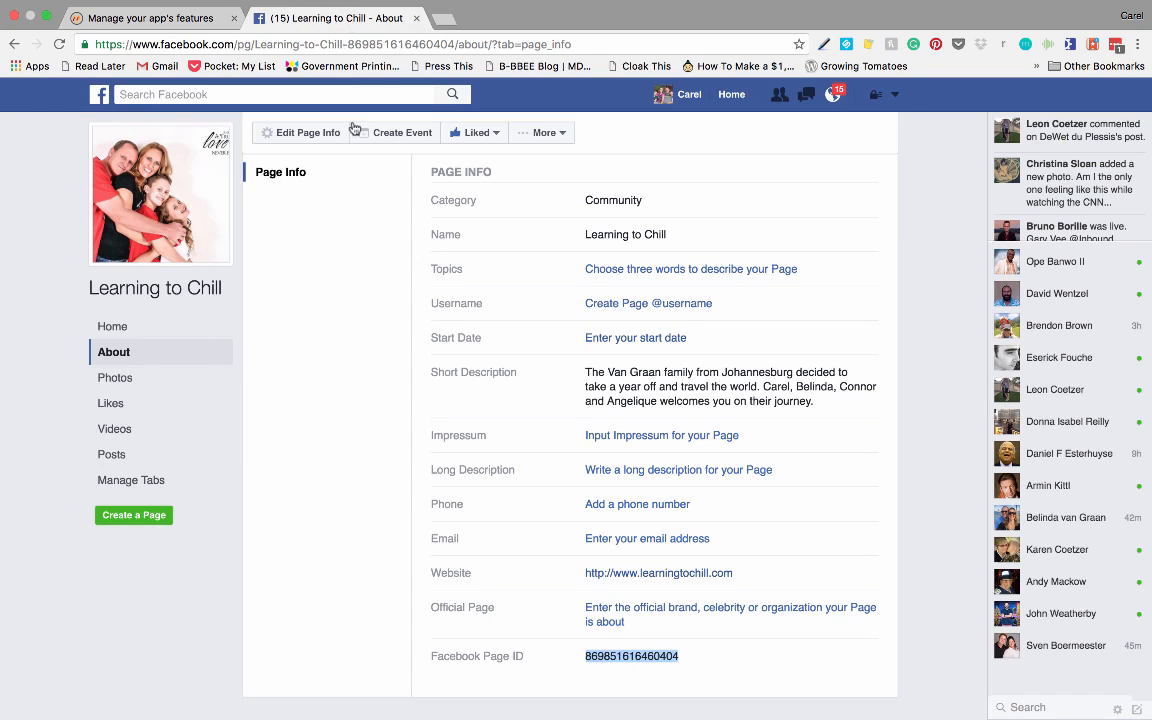
{"action": "left_click", "coordinate": [253, 46]}
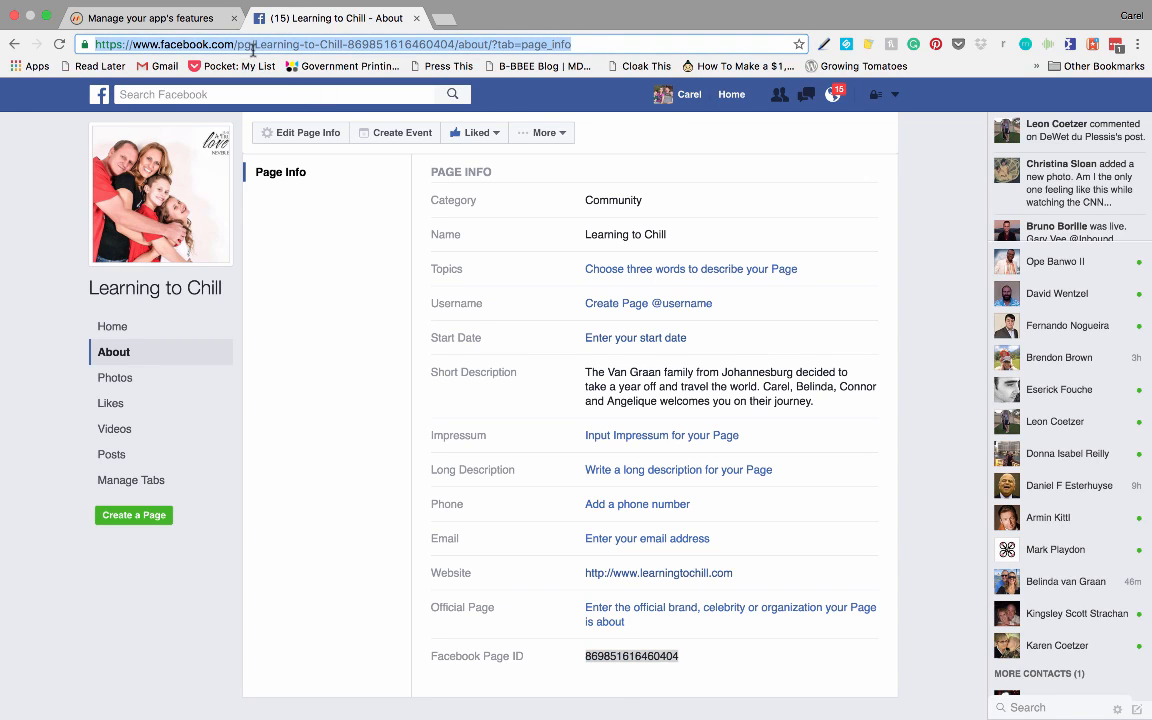
{"action": "left_click", "coordinate": [172, 20]}
{"action": "left_click", "coordinate": [290, 569]}
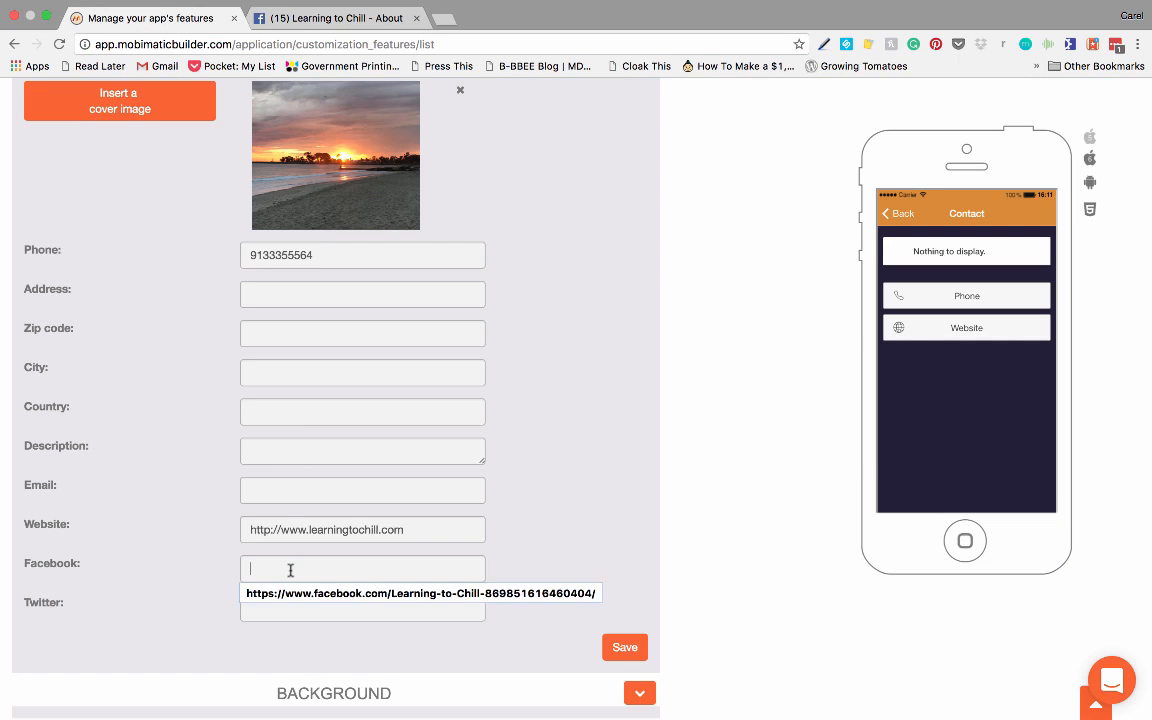
{"action": "key", "text": "super+v"}
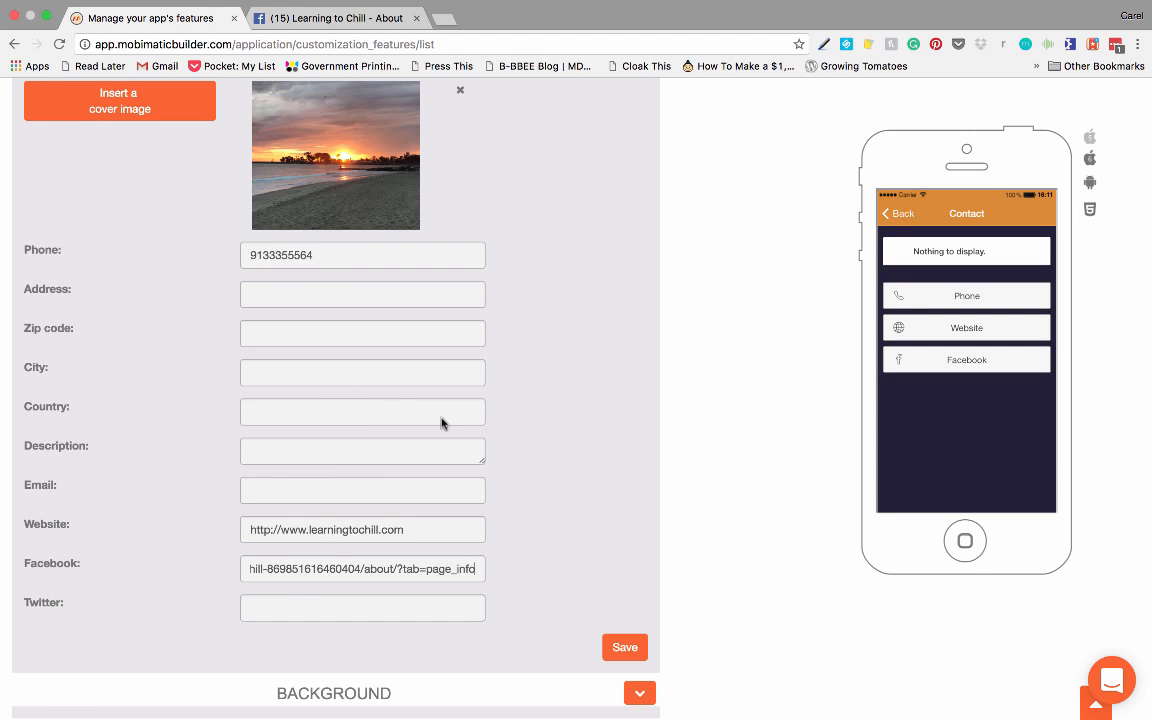
{"action": "left_click", "coordinate": [628, 649]}
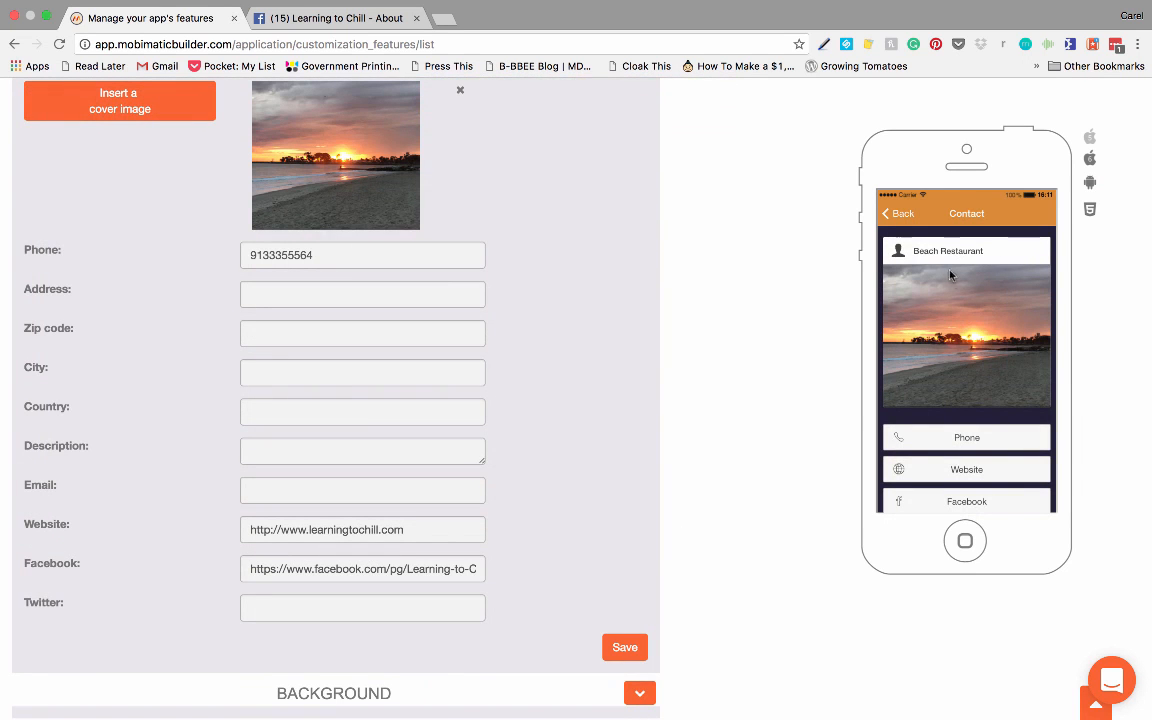
Step: Look over the saved Contact page in the phone preview and open the Booking page's settings
{"action": "scroll", "coordinate": [965, 347], "scroll_direction": "down", "scroll_amount": 3}
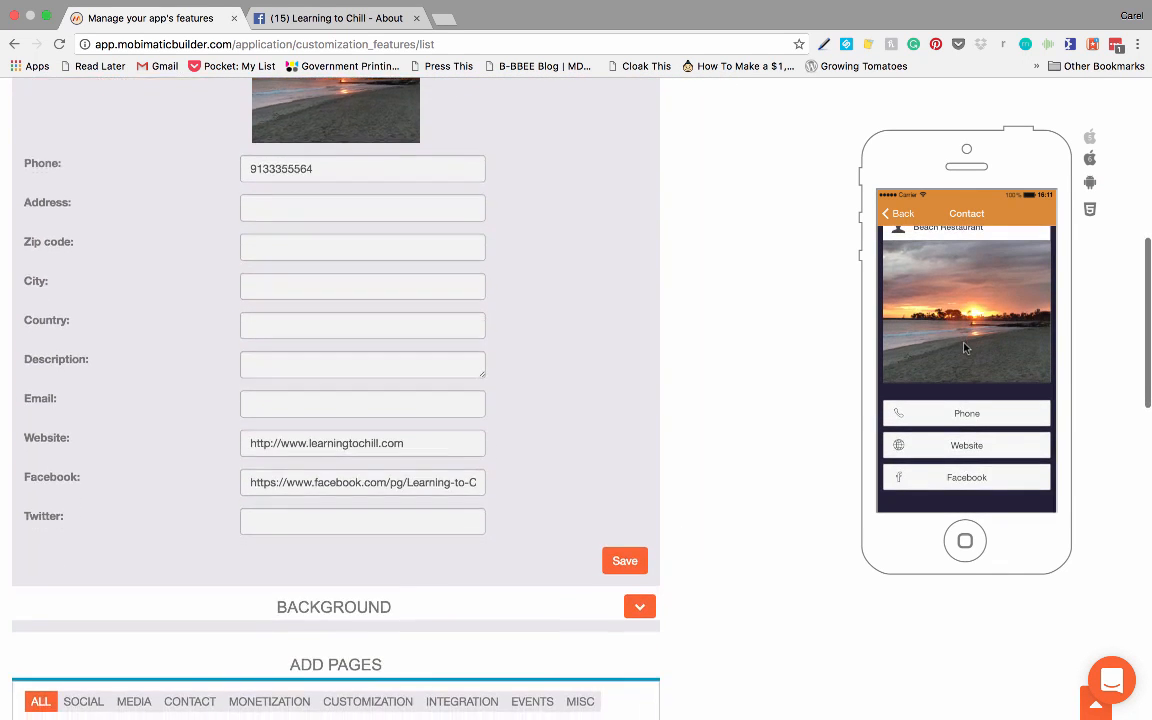
{"action": "scroll", "coordinate": [965, 347], "scroll_direction": "down", "scroll_amount": 2}
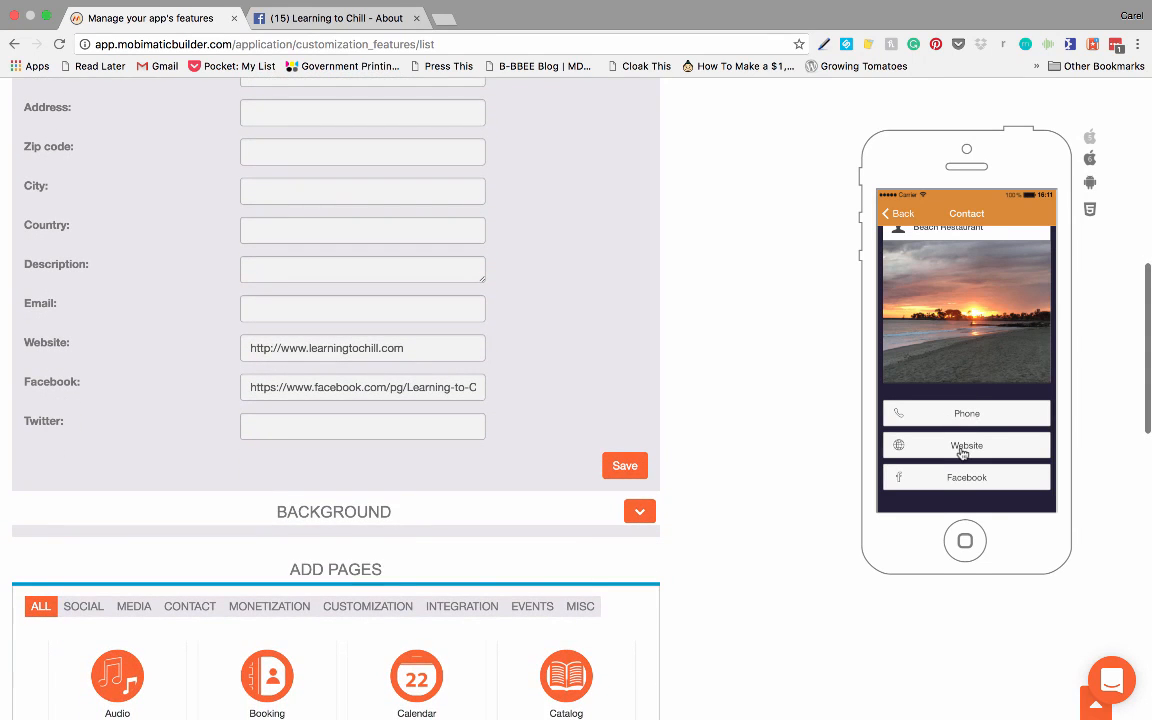
{"action": "scroll", "coordinate": [437, 228], "scroll_direction": "up", "scroll_amount": 3}
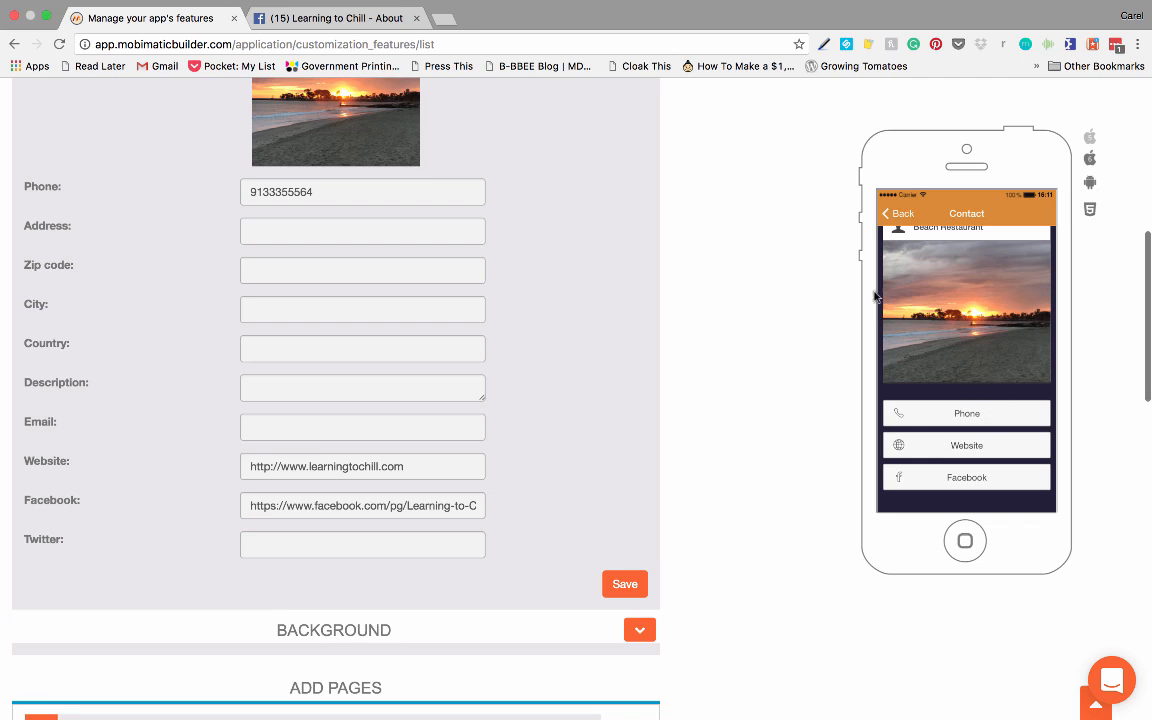
{"action": "scroll", "coordinate": [524, 217], "scroll_direction": "up", "scroll_amount": 1}
{"action": "scroll", "coordinate": [524, 217], "scroll_direction": "up", "scroll_amount": 10}
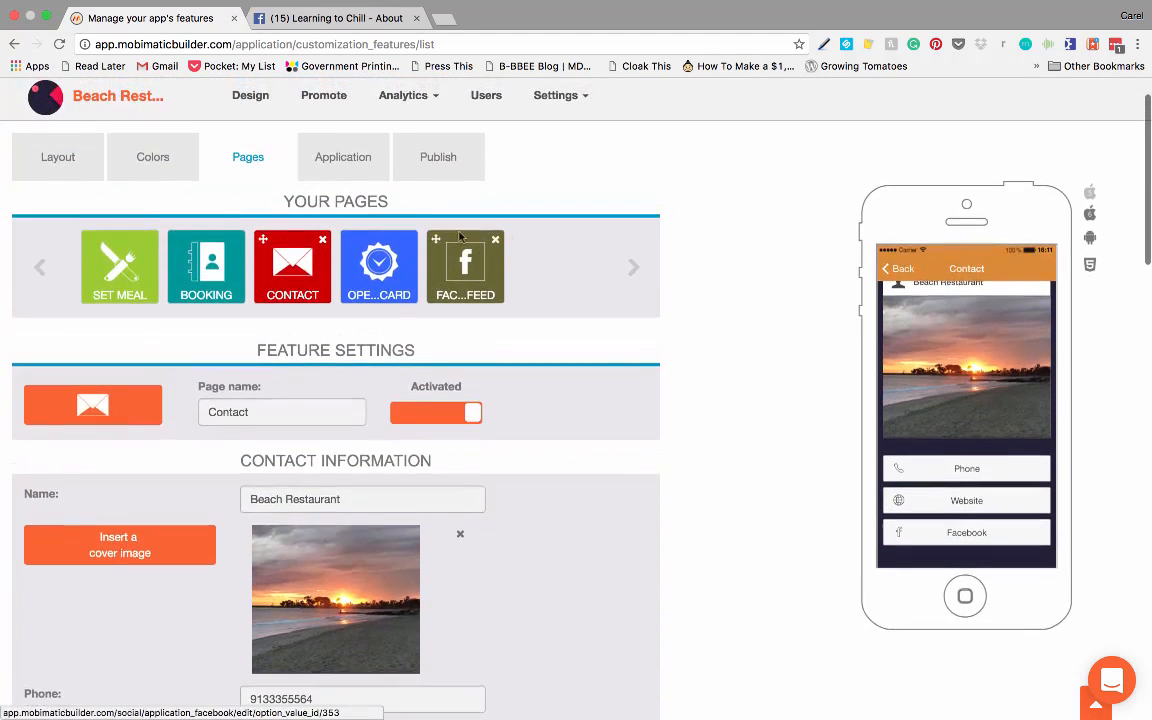
{"action": "left_click", "coordinate": [222, 271]}
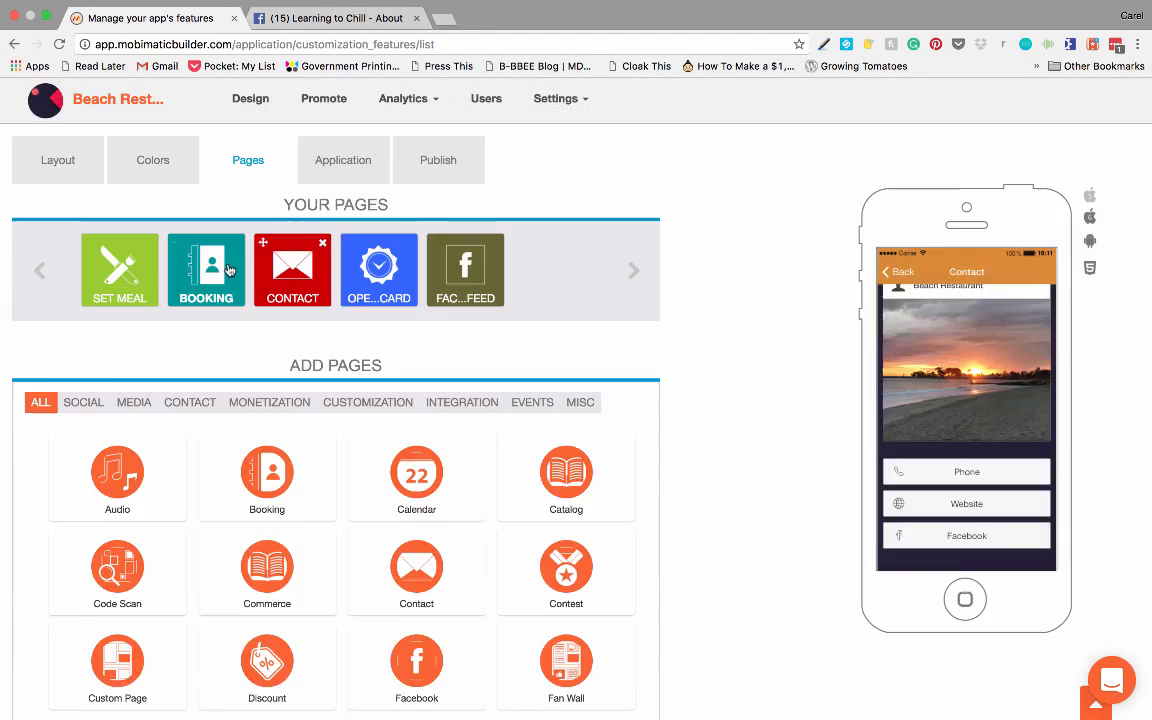
{"action": "left_click", "coordinate": [229, 270]}
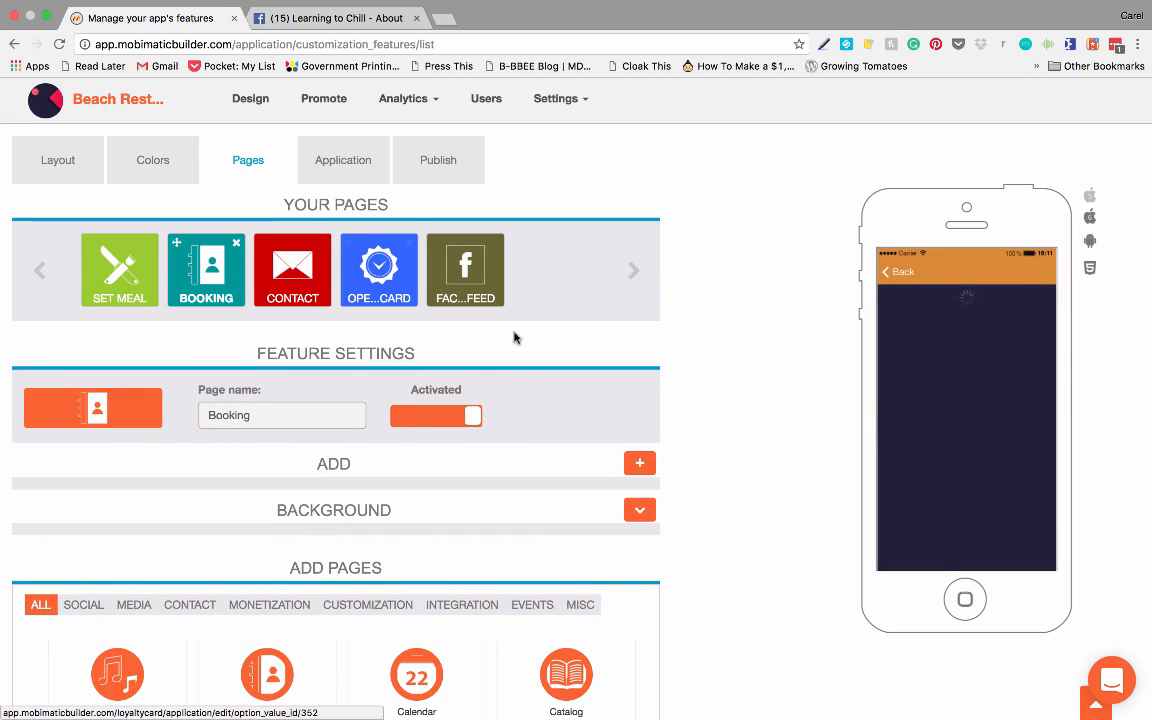
Step: Add a booking location named Beach with its contact email and confirm it
{"action": "scroll", "coordinate": [503, 375], "scroll_direction": "down", "scroll_amount": 1}
{"action": "scroll", "coordinate": [503, 375], "scroll_direction": "down", "scroll_amount": 1}
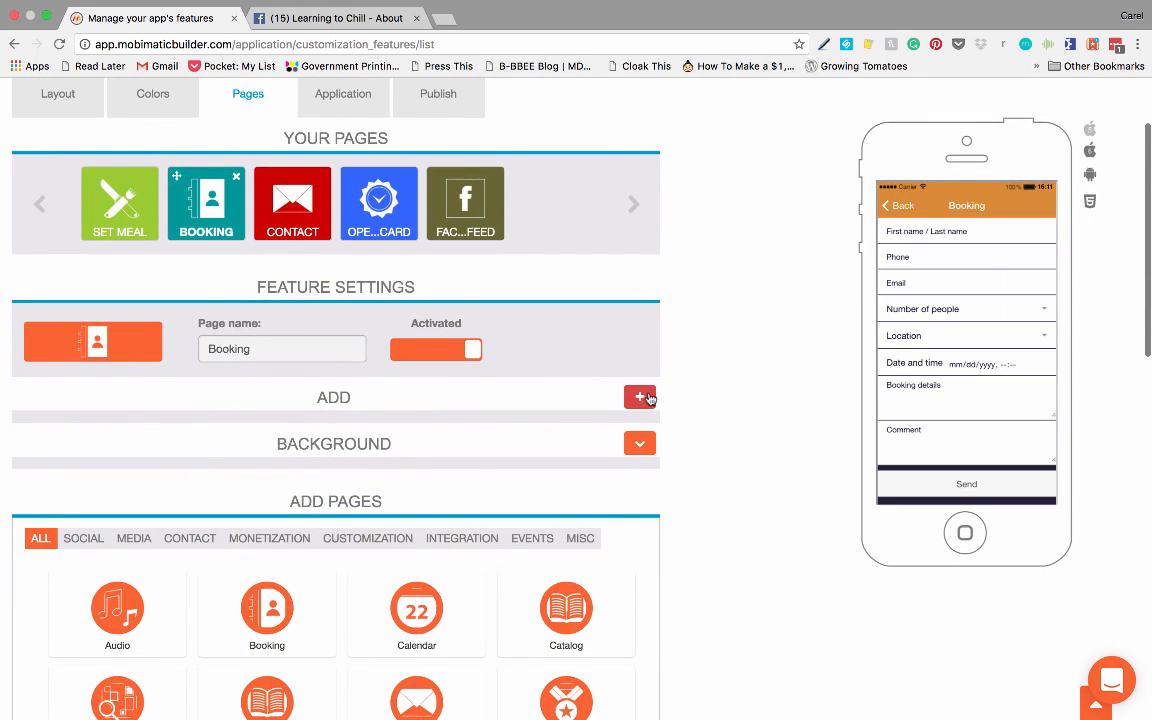
{"action": "left_click", "coordinate": [648, 398]}
{"action": "scroll", "coordinate": [530, 380], "scroll_direction": "down", "scroll_amount": 2}
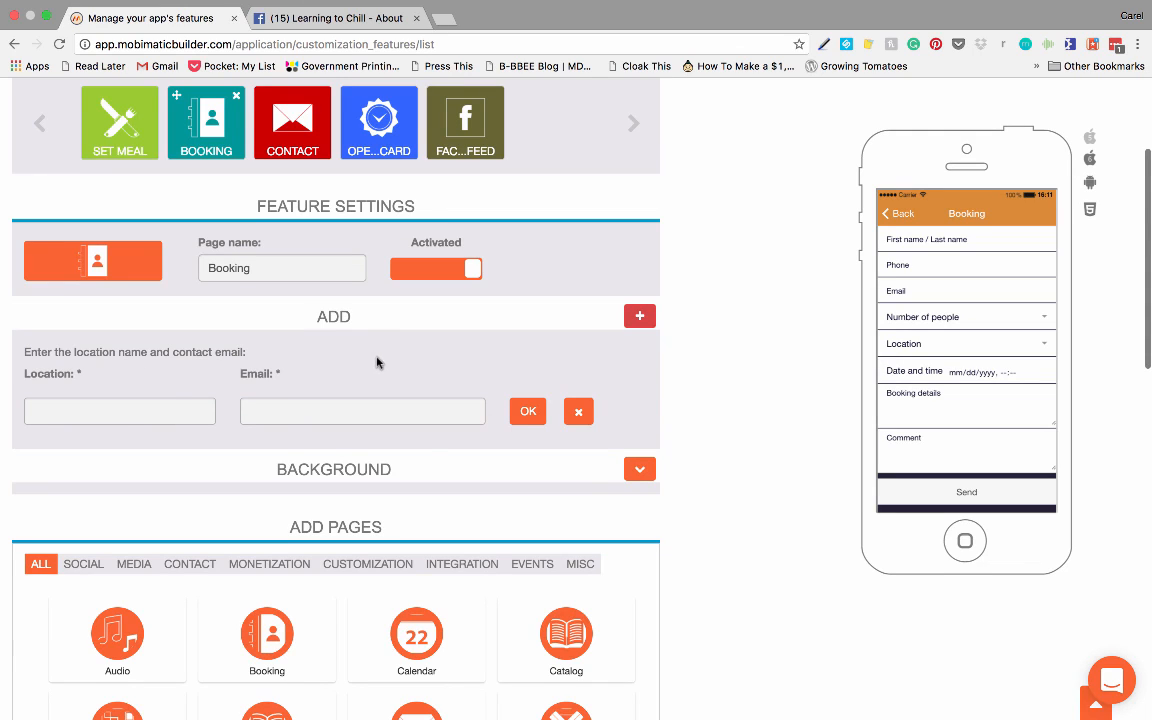
{"action": "left_click", "coordinate": [136, 407]}
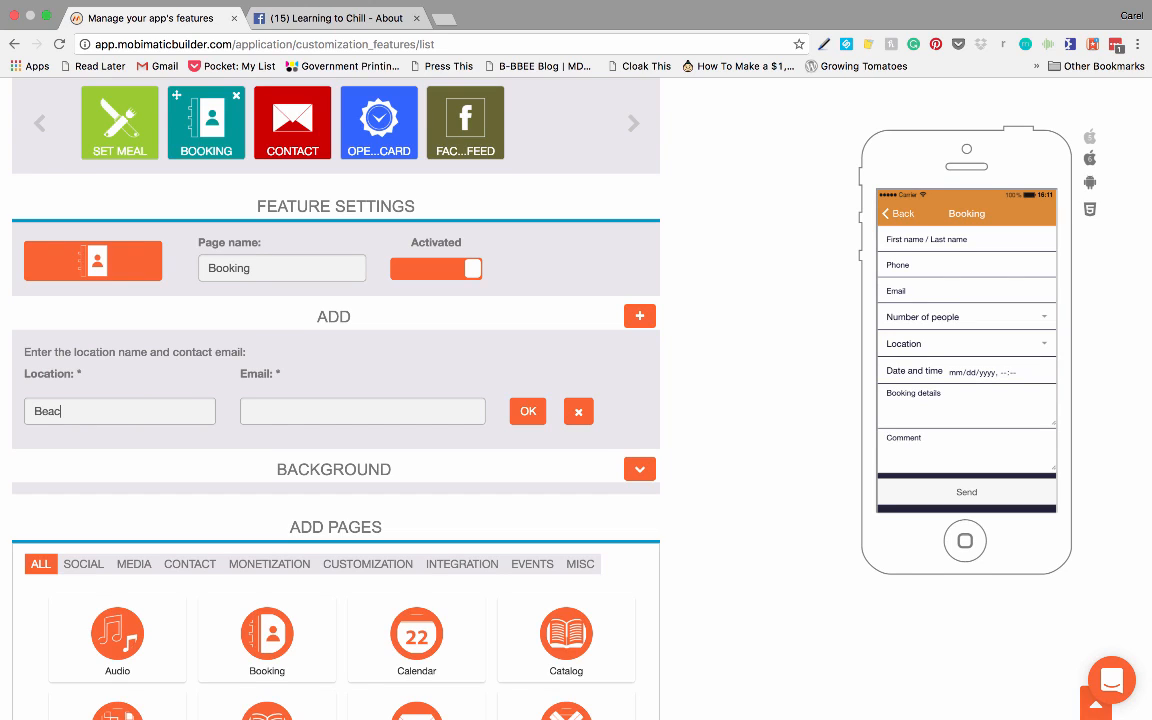
{"action": "left_click", "coordinate": [276, 415]}
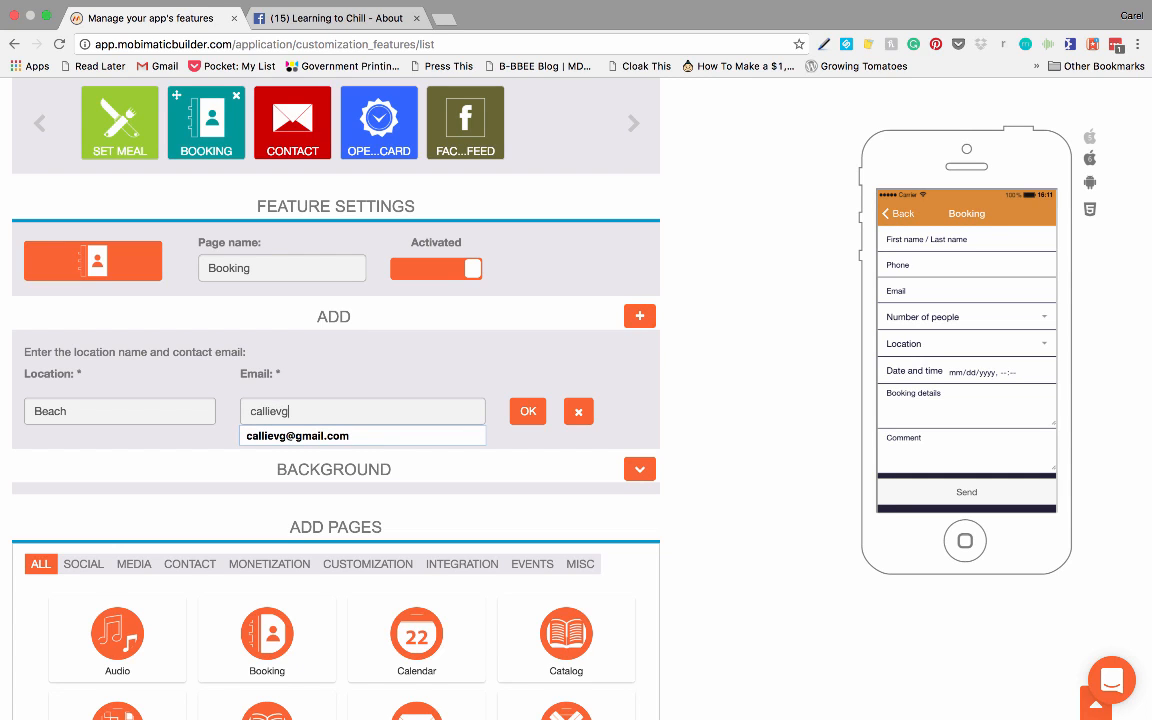
{"action": "left_click", "coordinate": [296, 436]}
{"action": "left_click", "coordinate": [527, 411]}
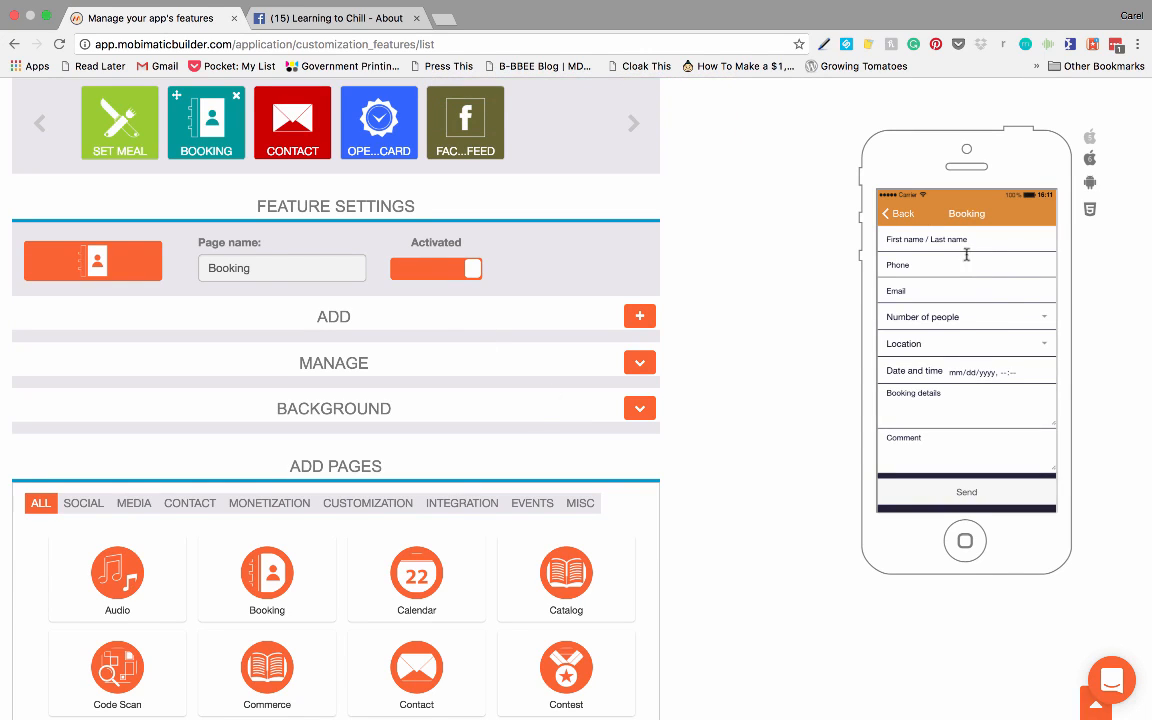
Step: Open the Set Meal page's settings and rename the page as Menu
{"action": "scroll", "coordinate": [955, 300], "scroll_direction": "down", "scroll_amount": 2}
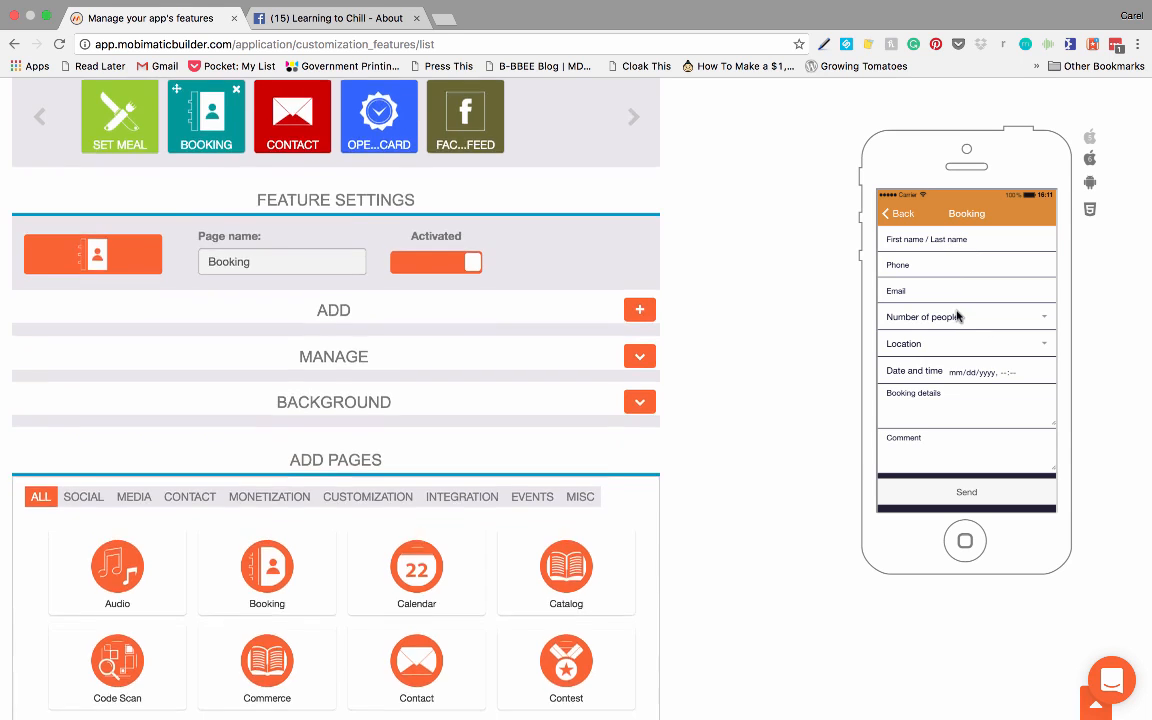
{"action": "scroll", "coordinate": [956, 308], "scroll_direction": "up", "scroll_amount": 3}
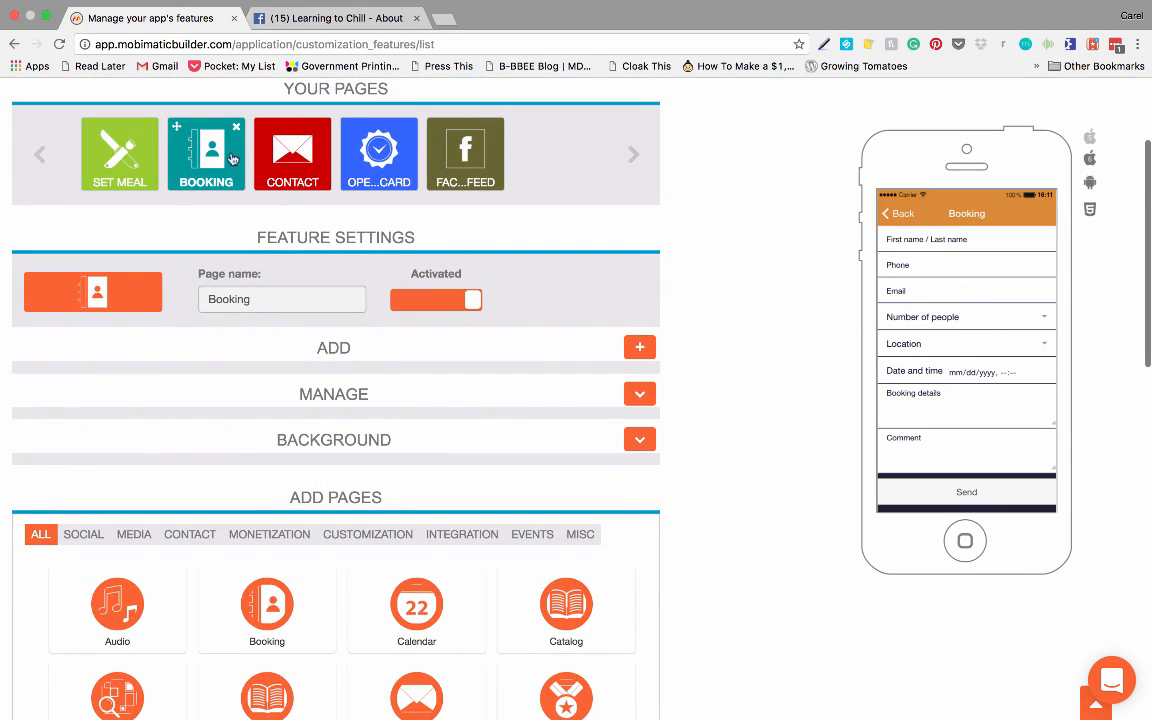
{"action": "left_click", "coordinate": [116, 150]}
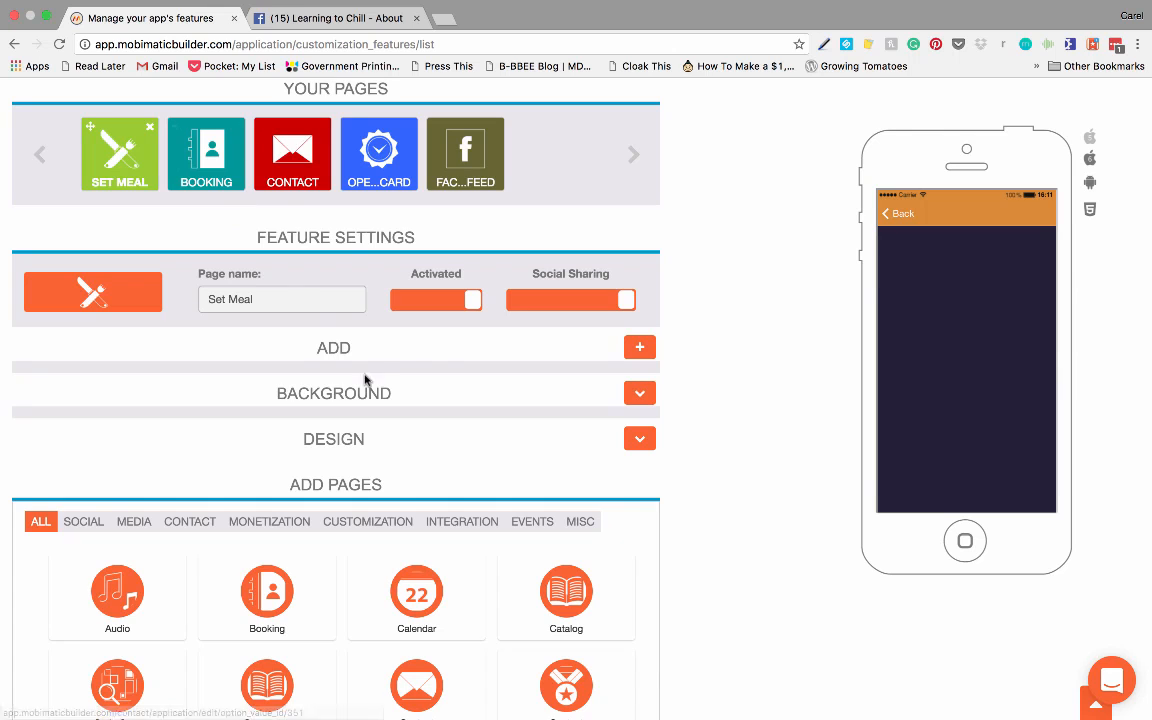
{"action": "scroll", "coordinate": [410, 355], "scroll_direction": "down", "scroll_amount": 1}
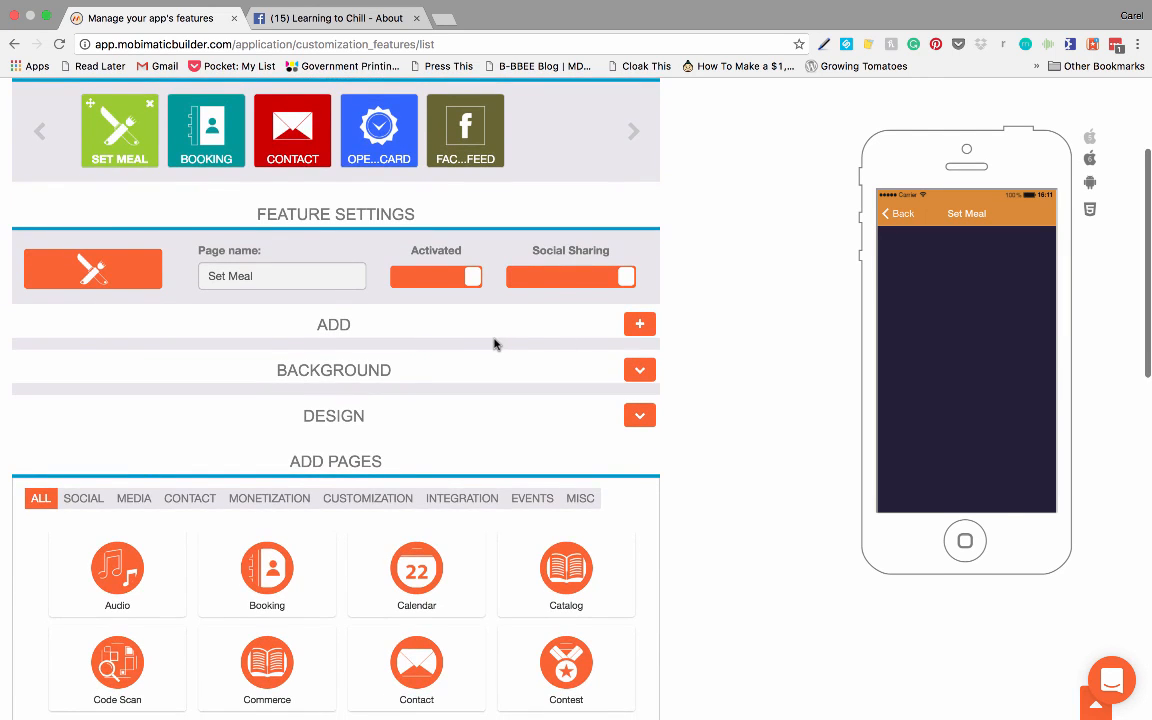
{"action": "scroll", "coordinate": [495, 343], "scroll_direction": "down", "scroll_amount": 1}
{"action": "scroll", "coordinate": [495, 343], "scroll_direction": "down", "scroll_amount": 1}
{"action": "left_click_drag", "start_coordinate": [285, 251], "coordinate": [183, 247]}
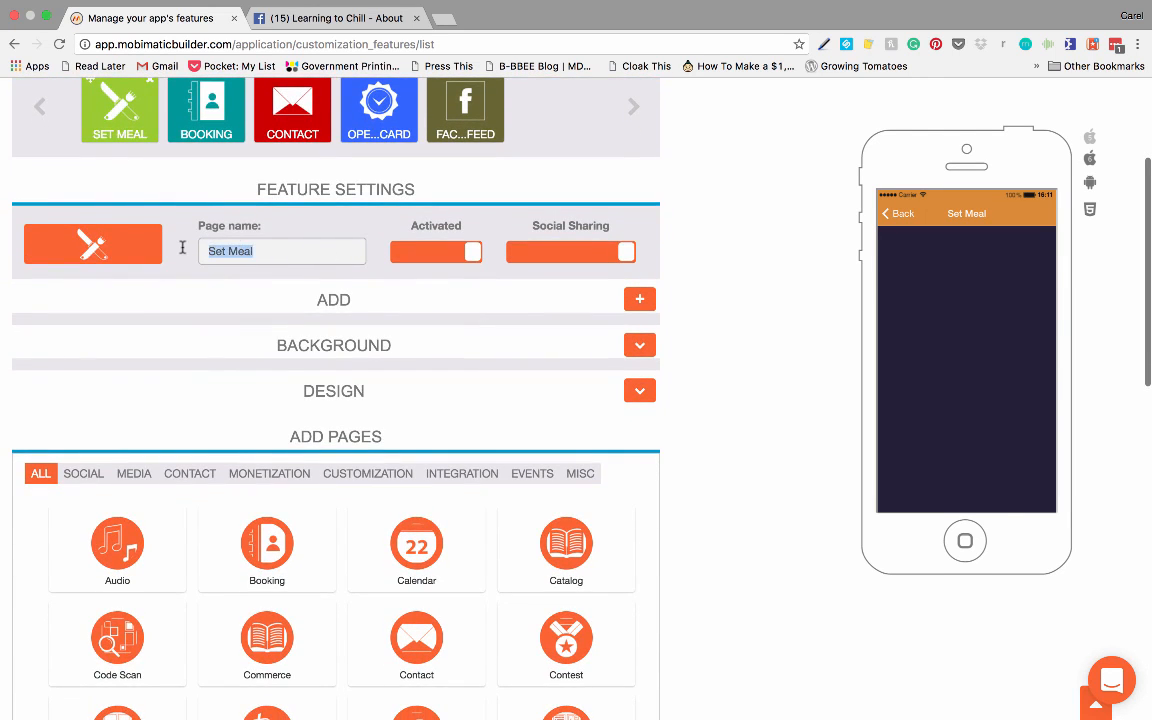
{"action": "type", "text": "Menu"}
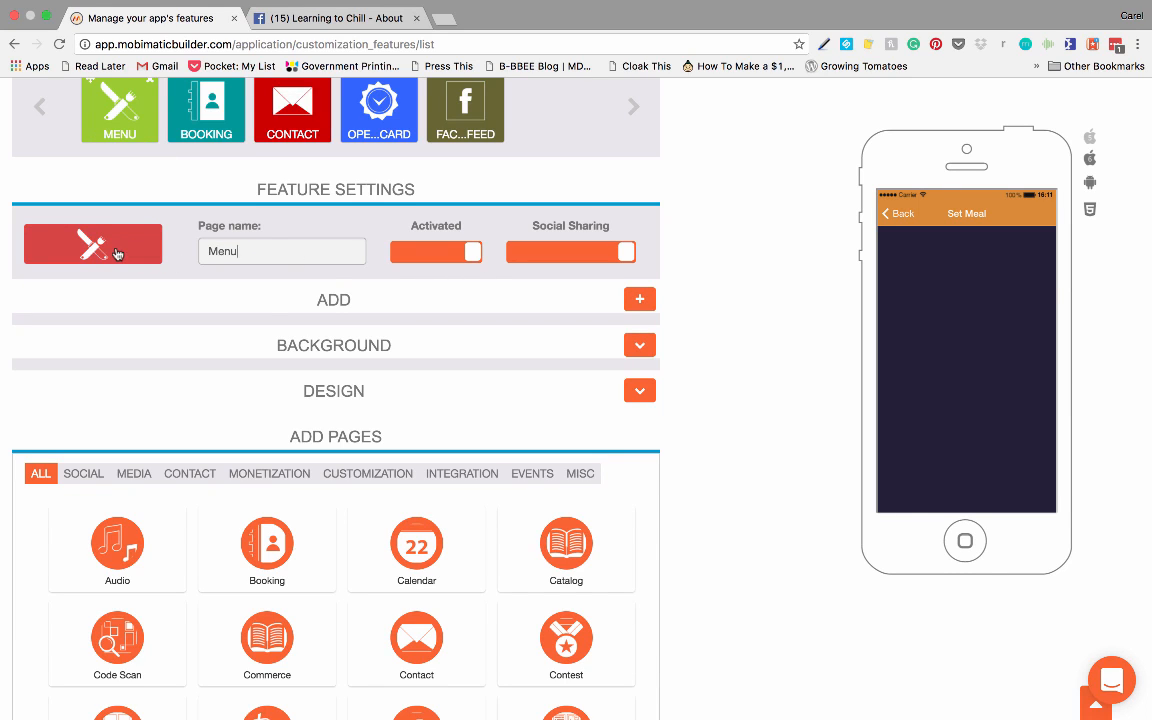
Step: Start a new item on the Menu page with the title Coffee and a price of 10
{"action": "left_click", "coordinate": [643, 301]}
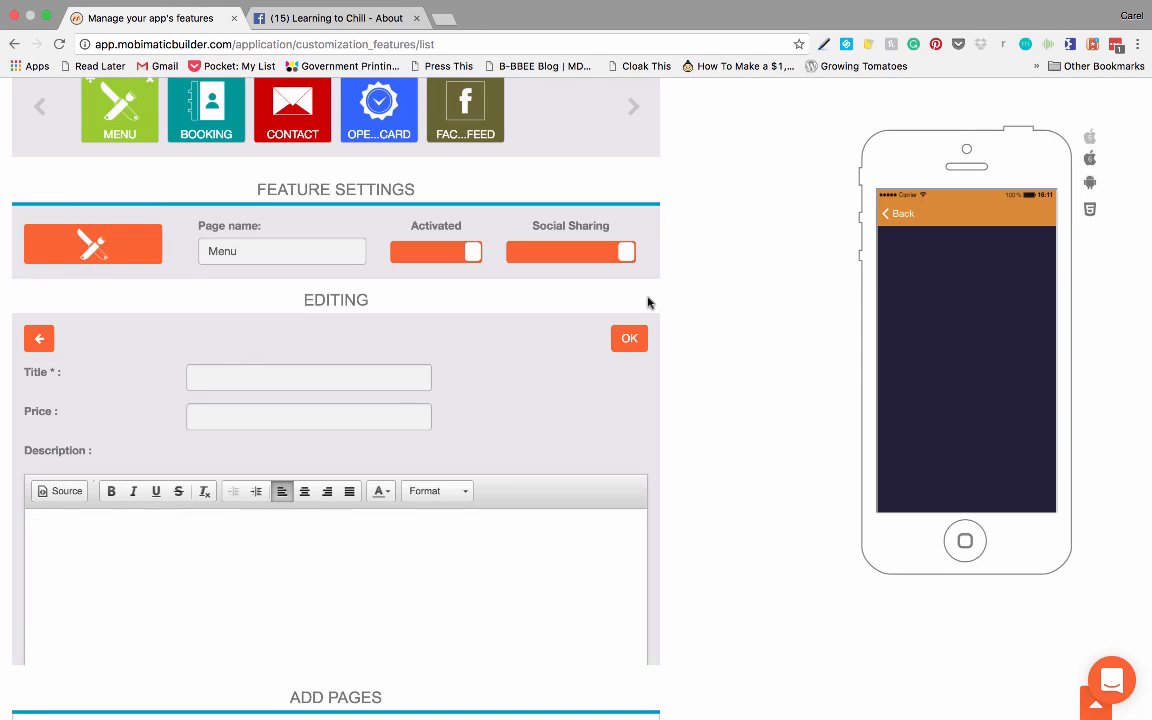
{"action": "scroll", "coordinate": [507, 379], "scroll_direction": "down", "scroll_amount": 2}
{"action": "scroll", "coordinate": [507, 380], "scroll_direction": "down", "scroll_amount": 2}
{"action": "scroll", "coordinate": [507, 378], "scroll_direction": "up", "scroll_amount": 1}
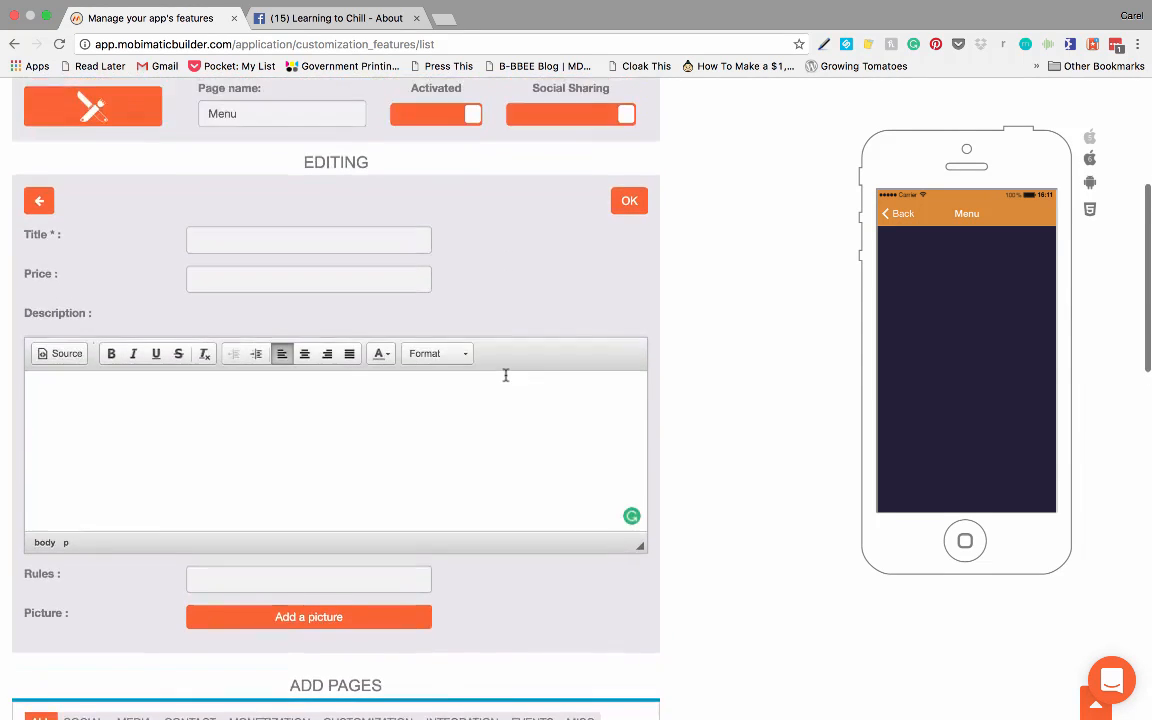
{"action": "scroll", "coordinate": [506, 376], "scroll_direction": "down", "scroll_amount": 2}
{"action": "scroll", "coordinate": [506, 376], "scroll_direction": "up", "scroll_amount": 2}
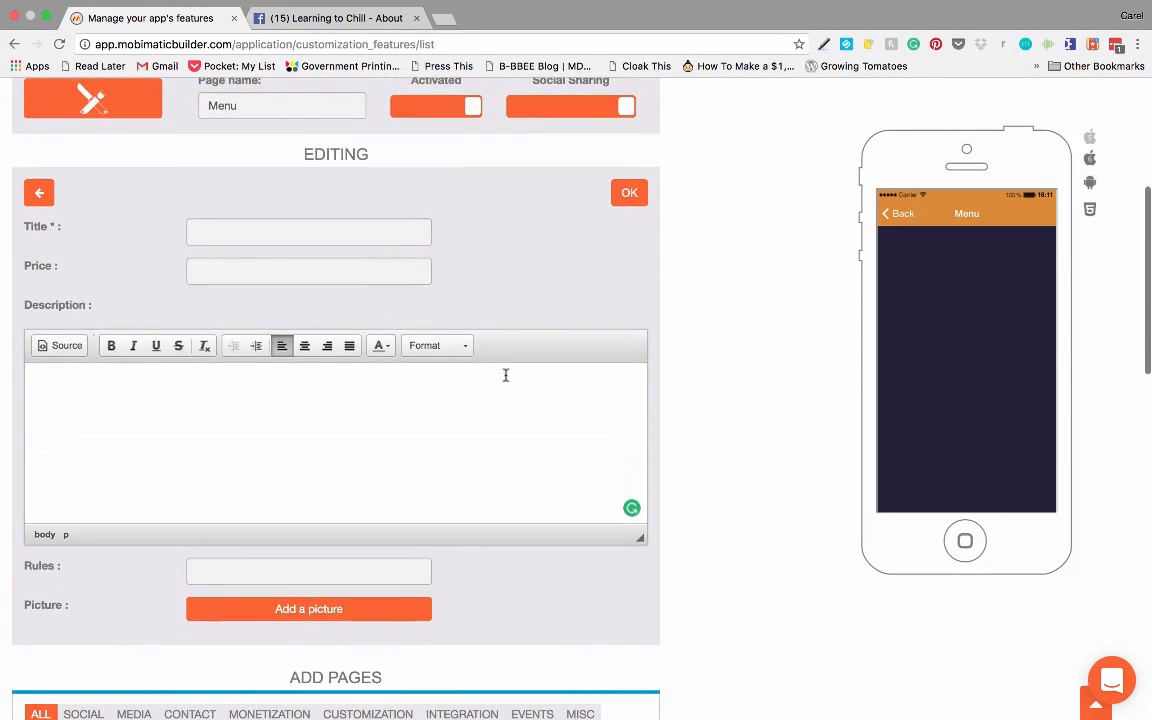
{"action": "left_click", "coordinate": [312, 236]}
{"action": "type", "text": "Coffee"}
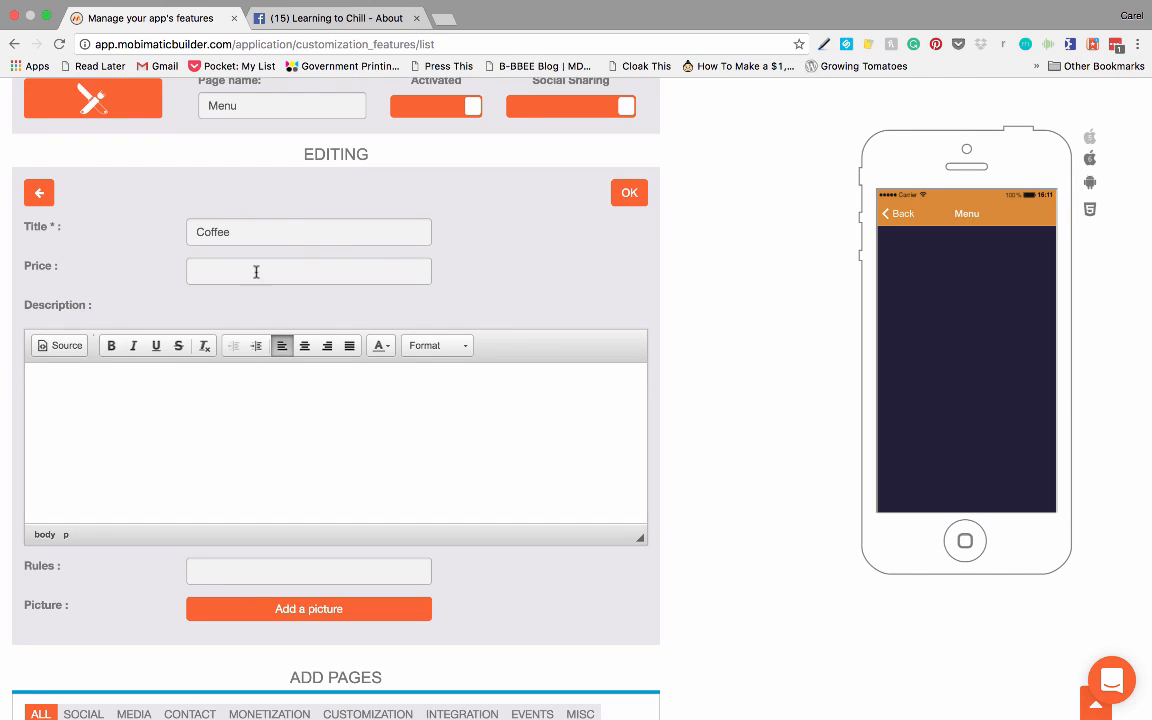
{"action": "left_click", "coordinate": [242, 270]}
{"action": "type", "text": "10"}
Step: Enter Hot Coffee as the description of the Coffee menu item
{"action": "left_click", "coordinate": [242, 381]}
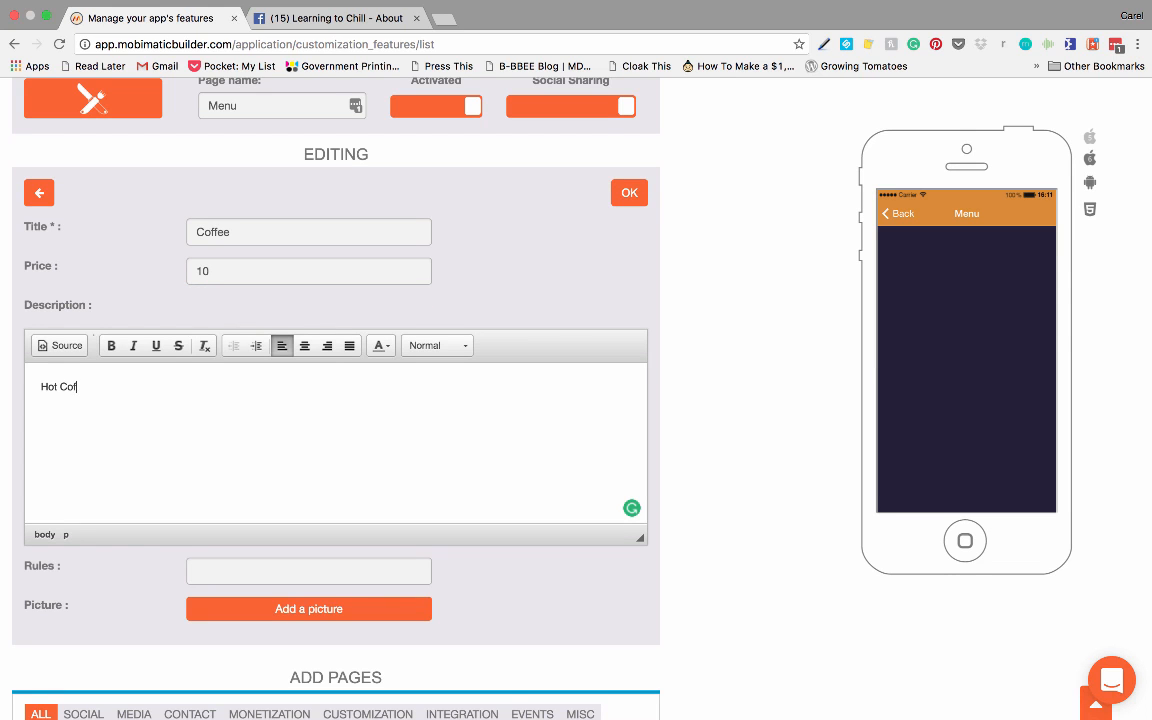
{"action": "type", "text": "Hot Coffeee"}
{"action": "key", "text": "BackSpace"}
{"action": "scroll", "coordinate": [370, 380], "scroll_direction": "down", "scroll_amount": 3}
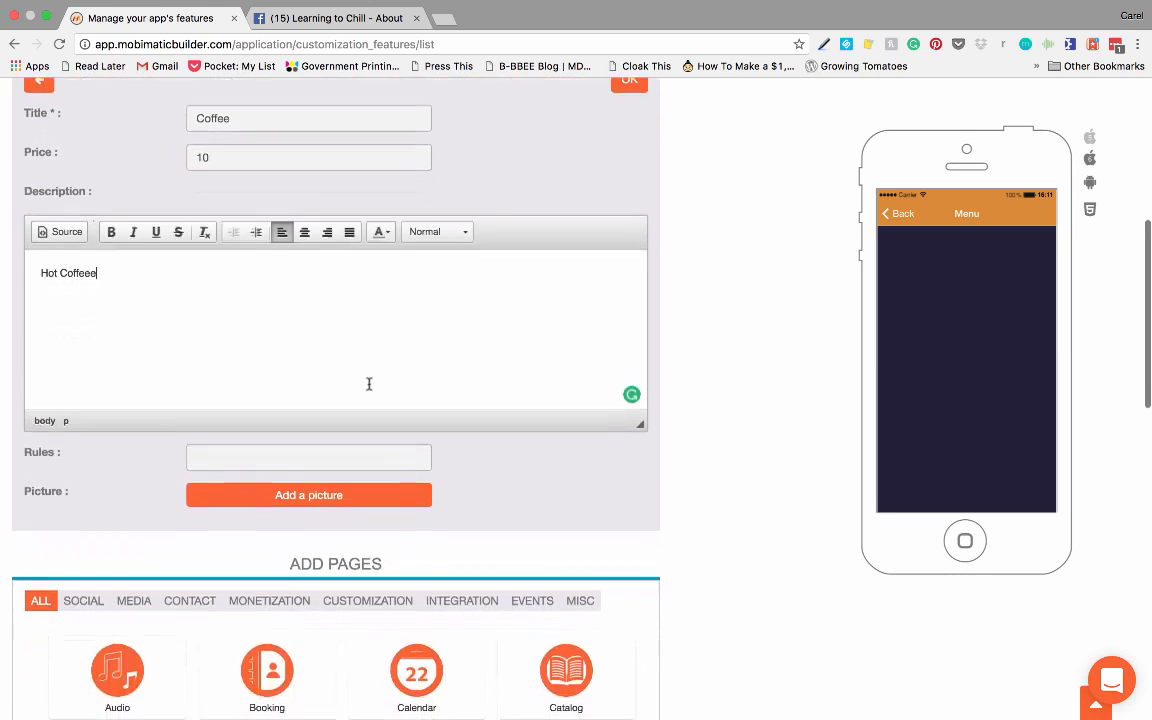
Step: Add the picture 2016-10-18 09.43.48 copy.jpg to the Coffee item, shift its crop area to frame the cup, and save the item
{"action": "left_click", "coordinate": [299, 478]}
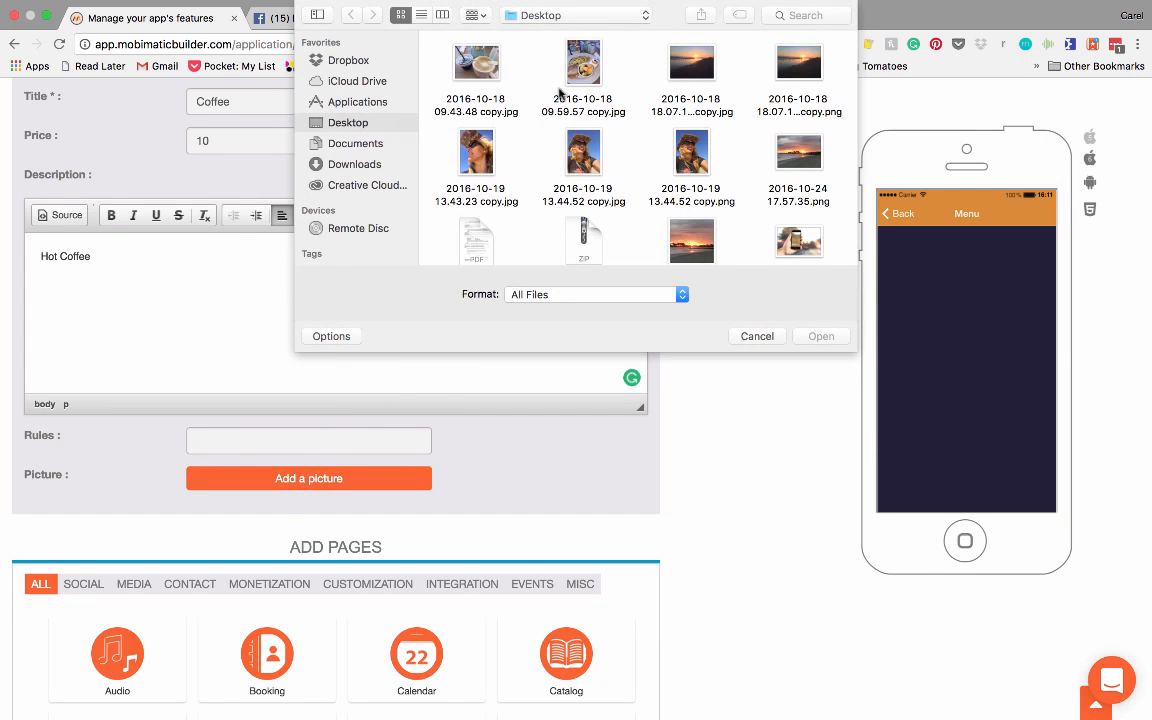
{"action": "left_click", "coordinate": [447, 63]}
{"action": "left_click", "coordinate": [819, 336]}
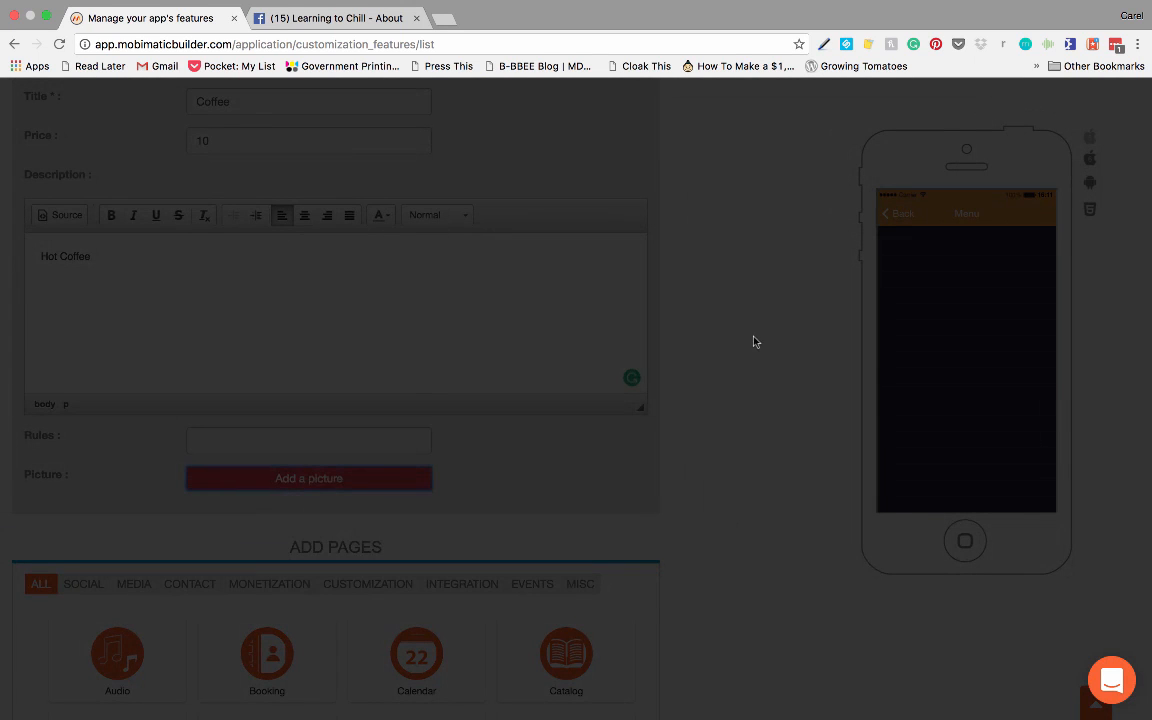
{"action": "left_click_drag", "start_coordinate": [462, 426], "coordinate": [533, 428]}
{"action": "left_click", "coordinate": [830, 322]}
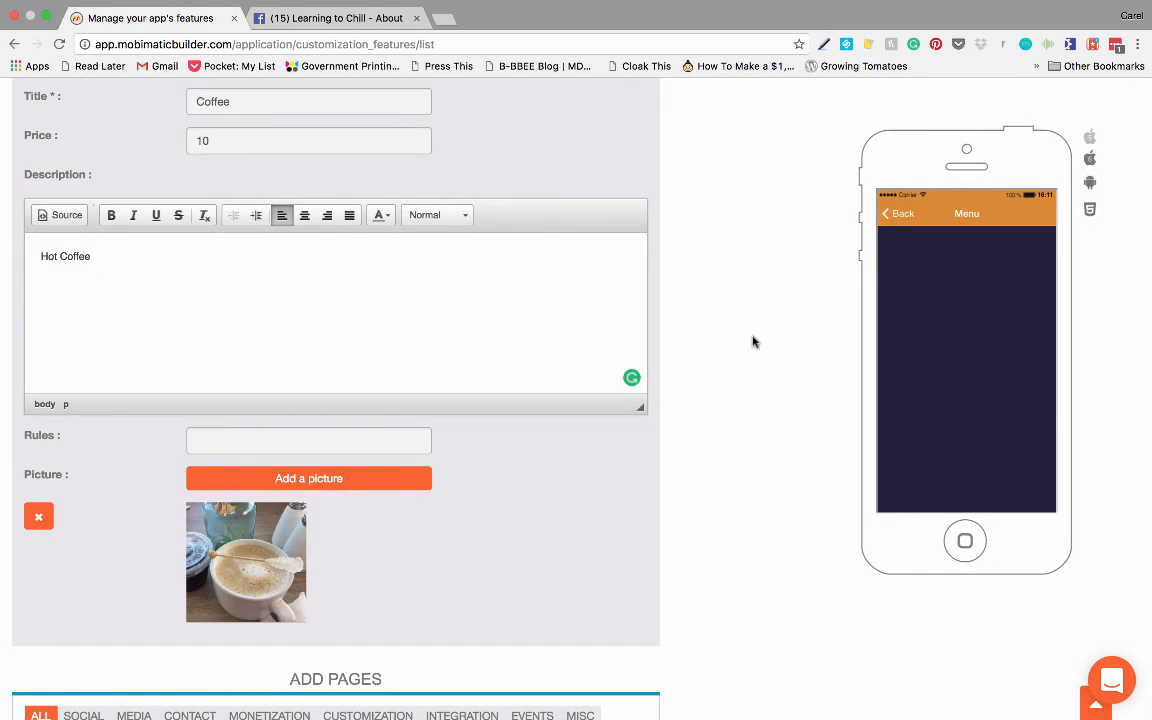
{"action": "scroll", "coordinate": [658, 442], "scroll_direction": "down", "scroll_amount": 3}
{"action": "scroll", "coordinate": [659, 443], "scroll_direction": "up", "scroll_amount": 8}
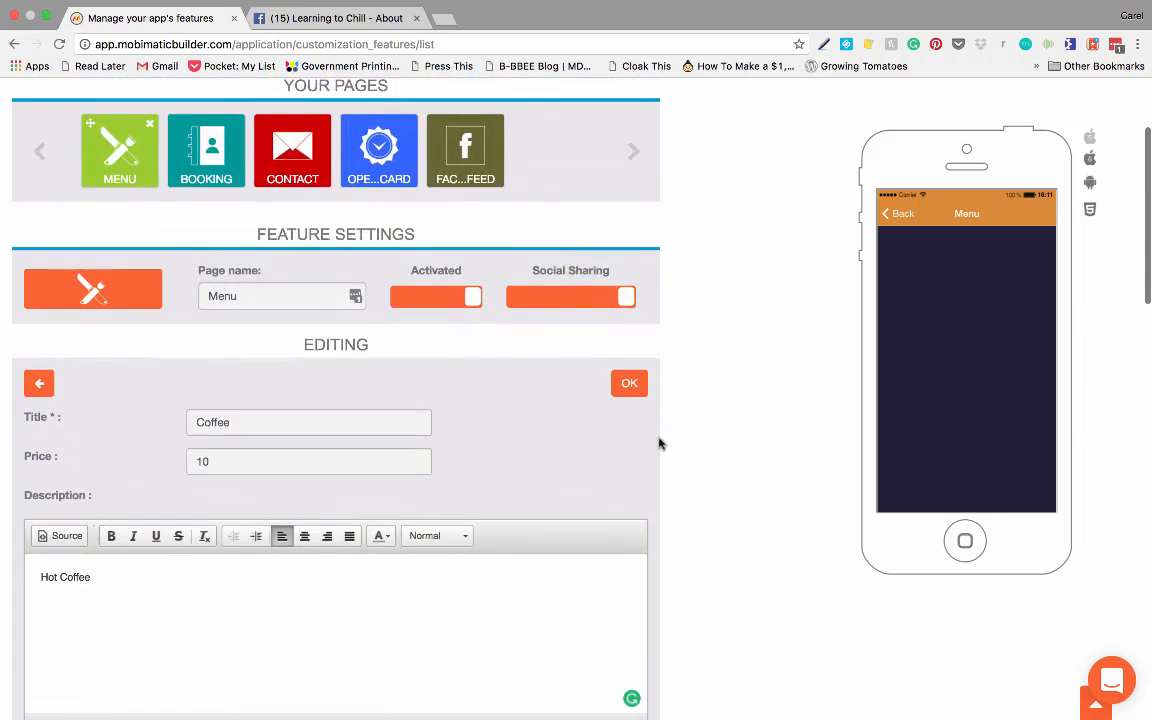
{"action": "scroll", "coordinate": [659, 443], "scroll_direction": "down", "scroll_amount": 2}
{"action": "left_click", "coordinate": [630, 292]}
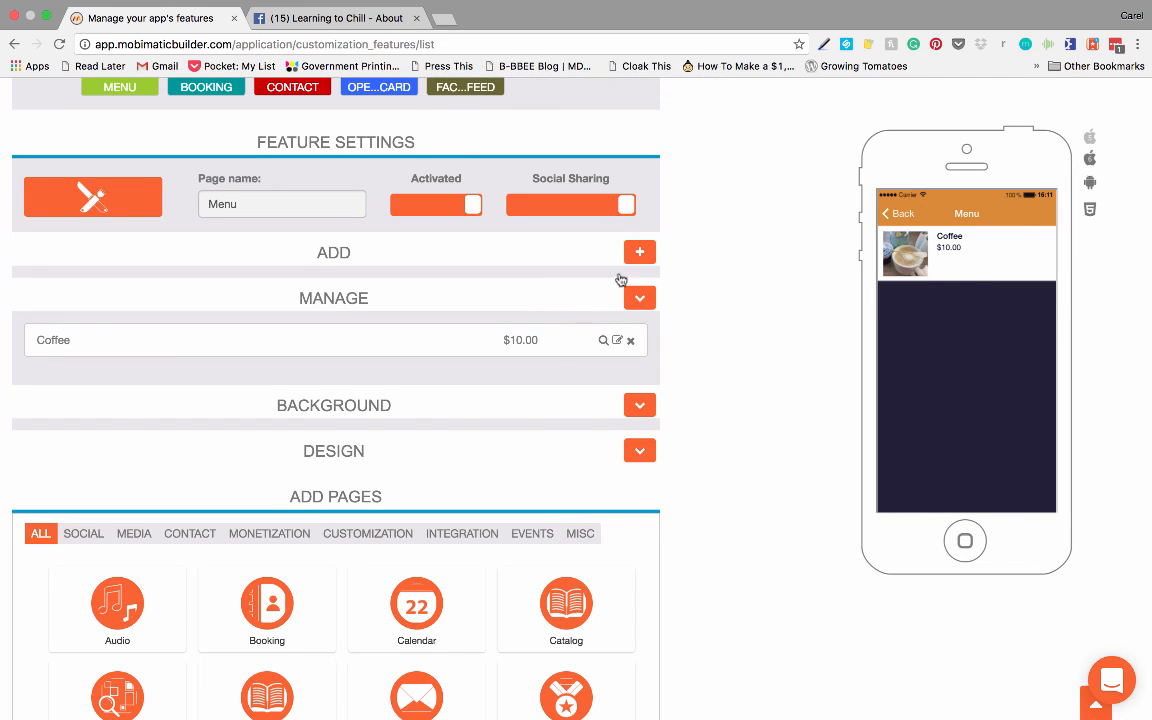
Step: Start a second Menu item titled Chicken Lunch with a price of 20 and the description Nice Chicken
{"action": "left_click", "coordinate": [640, 252]}
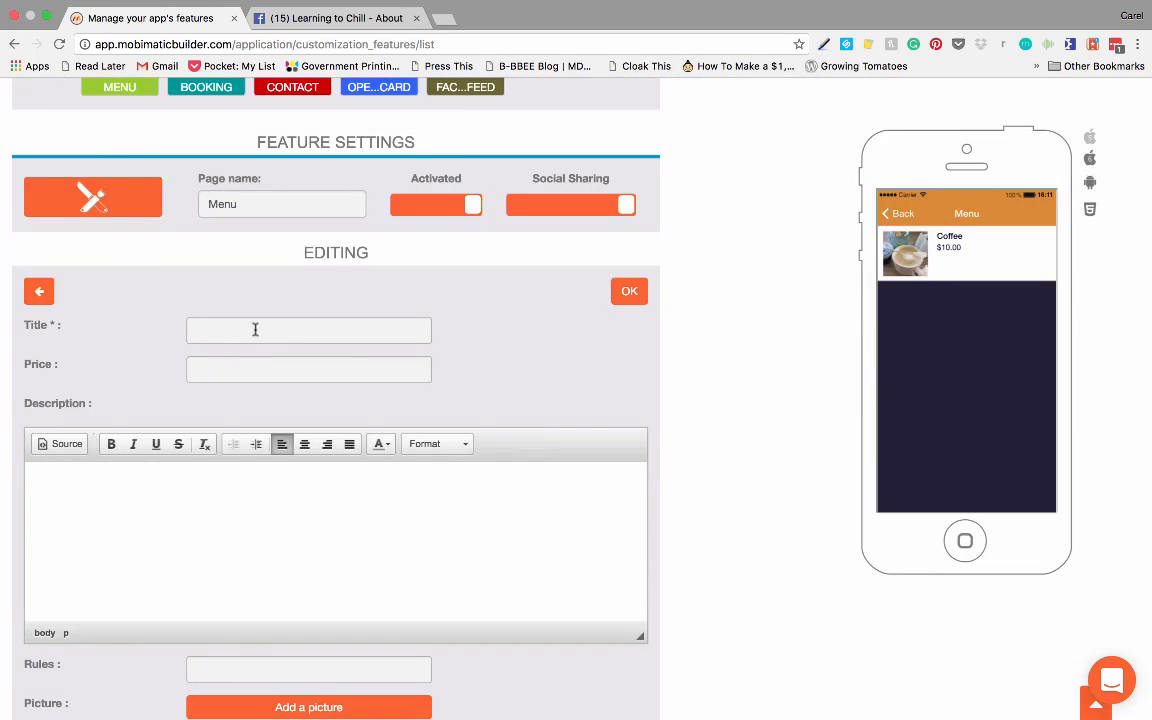
{"action": "type", "text": "Chicken"}
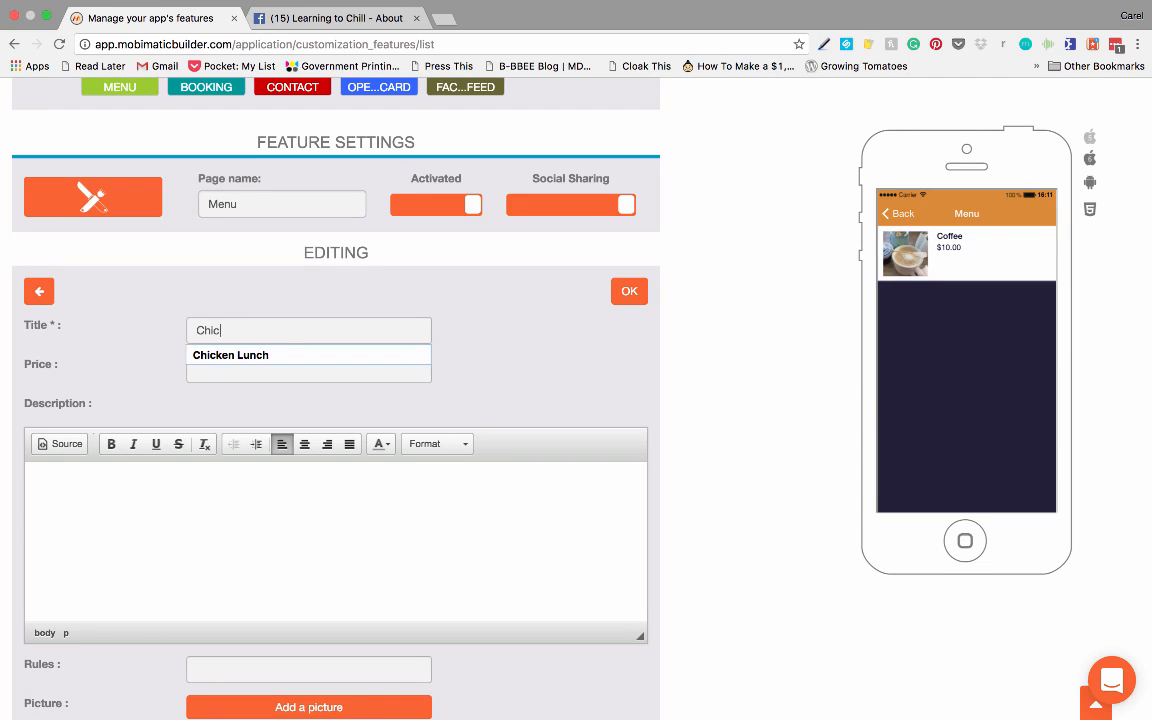
{"action": "left_click", "coordinate": [240, 355]}
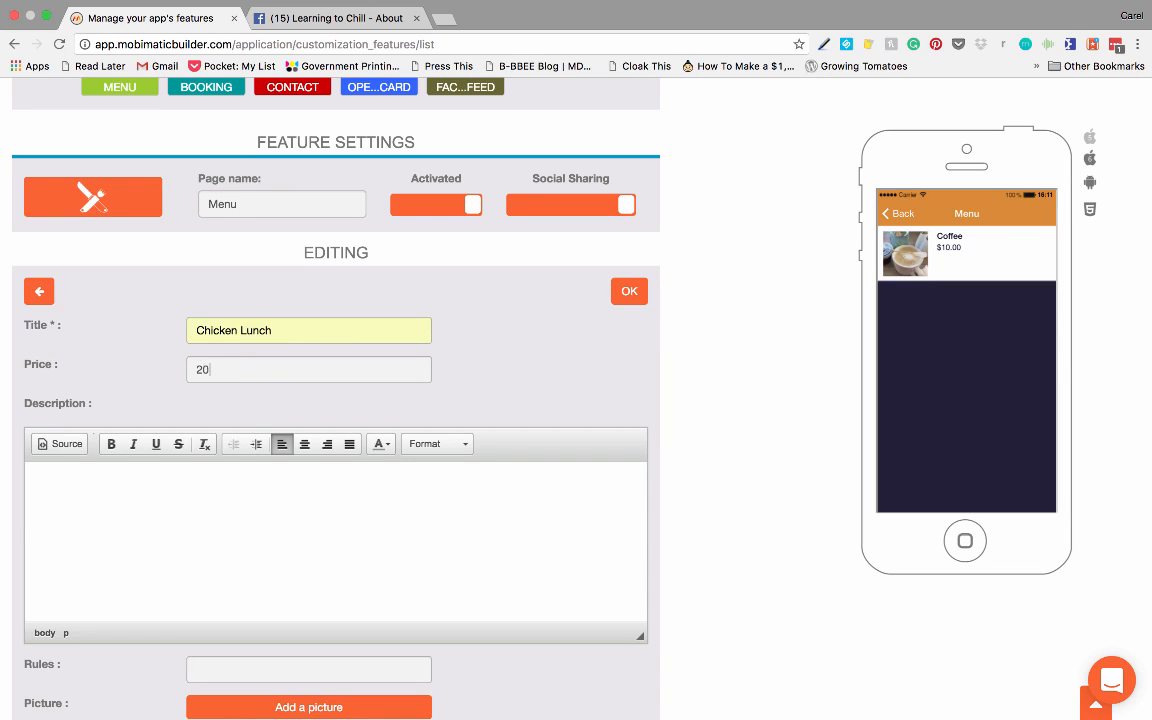
{"action": "left_click", "coordinate": [227, 480]}
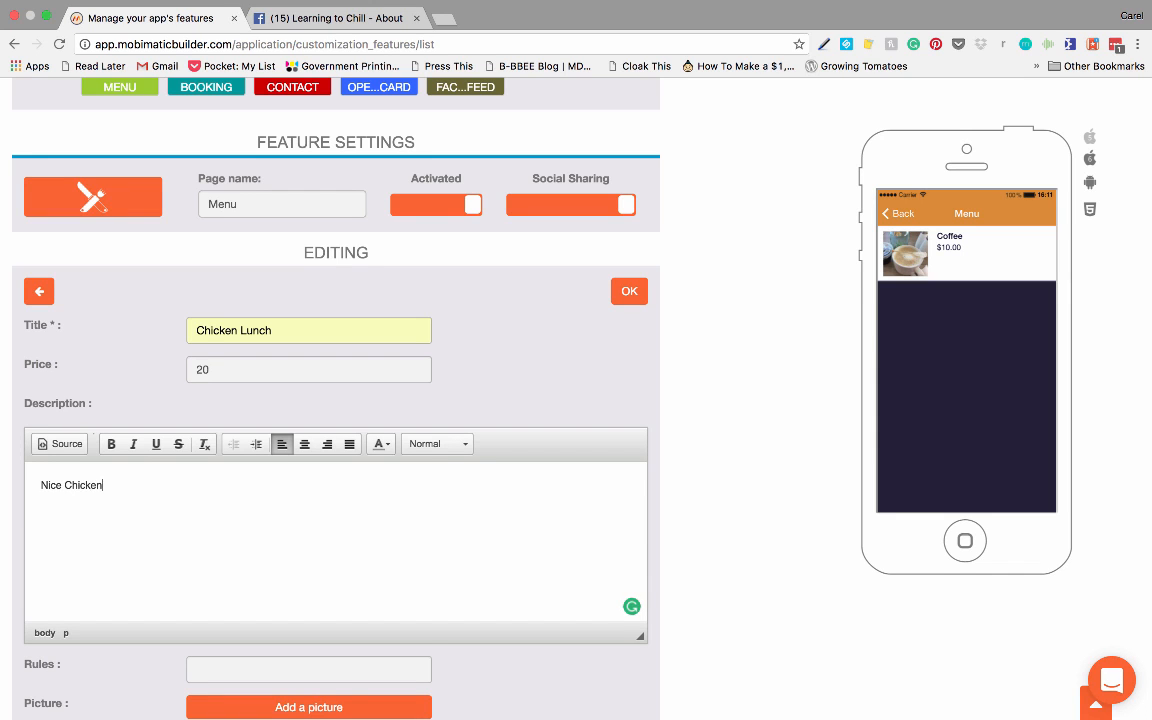
Step: Add the picture food-1631727_1280.jpg to the Chicken Lunch item with the default crop and save the item
{"action": "scroll", "coordinate": [335, 500], "scroll_direction": "down", "scroll_amount": 2}
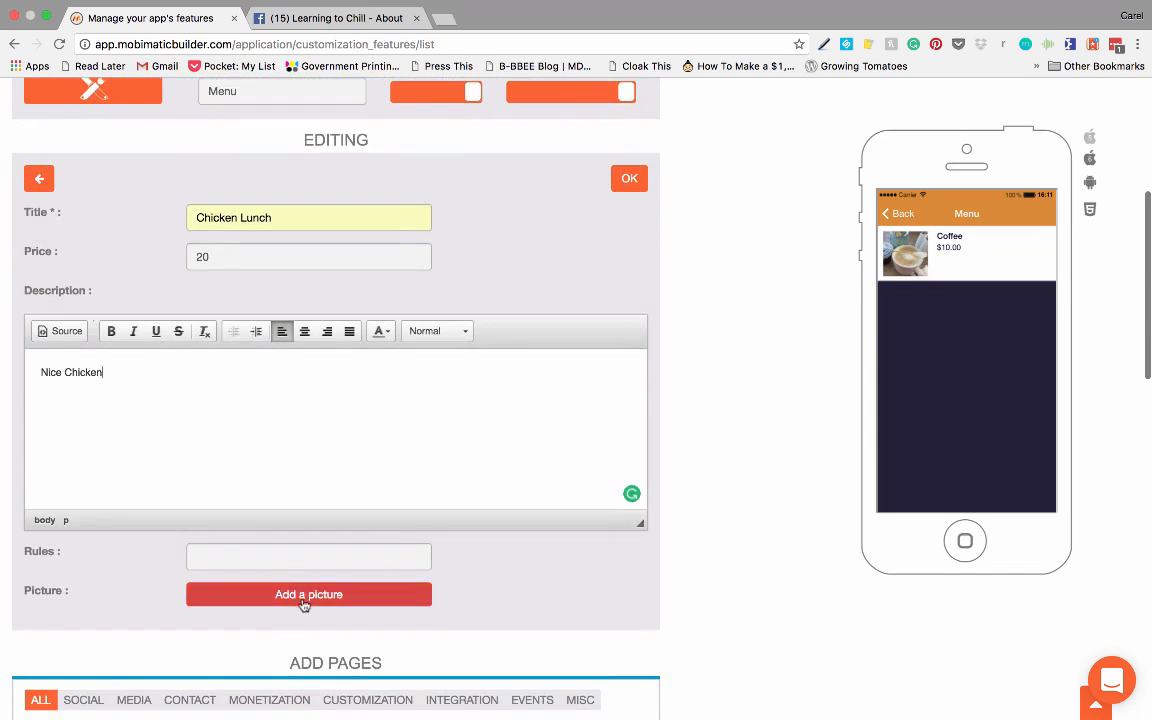
{"action": "left_click", "coordinate": [300, 598]}
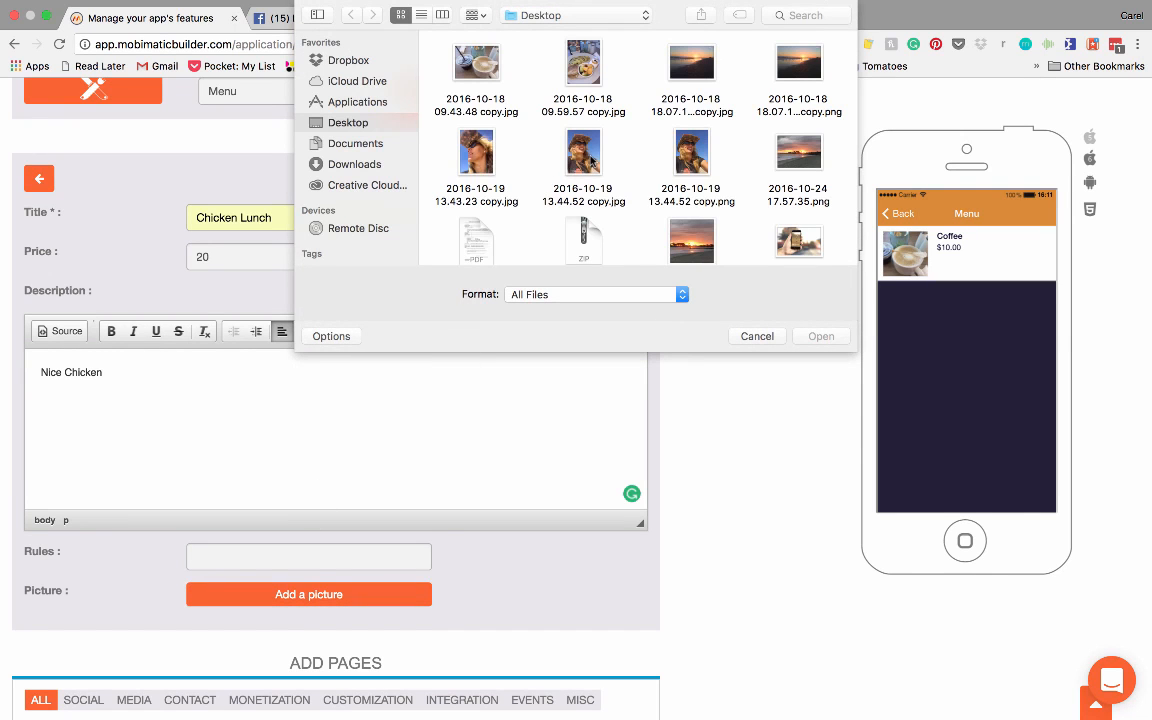
{"action": "scroll", "coordinate": [591, 161], "scroll_direction": "down", "scroll_amount": 10}
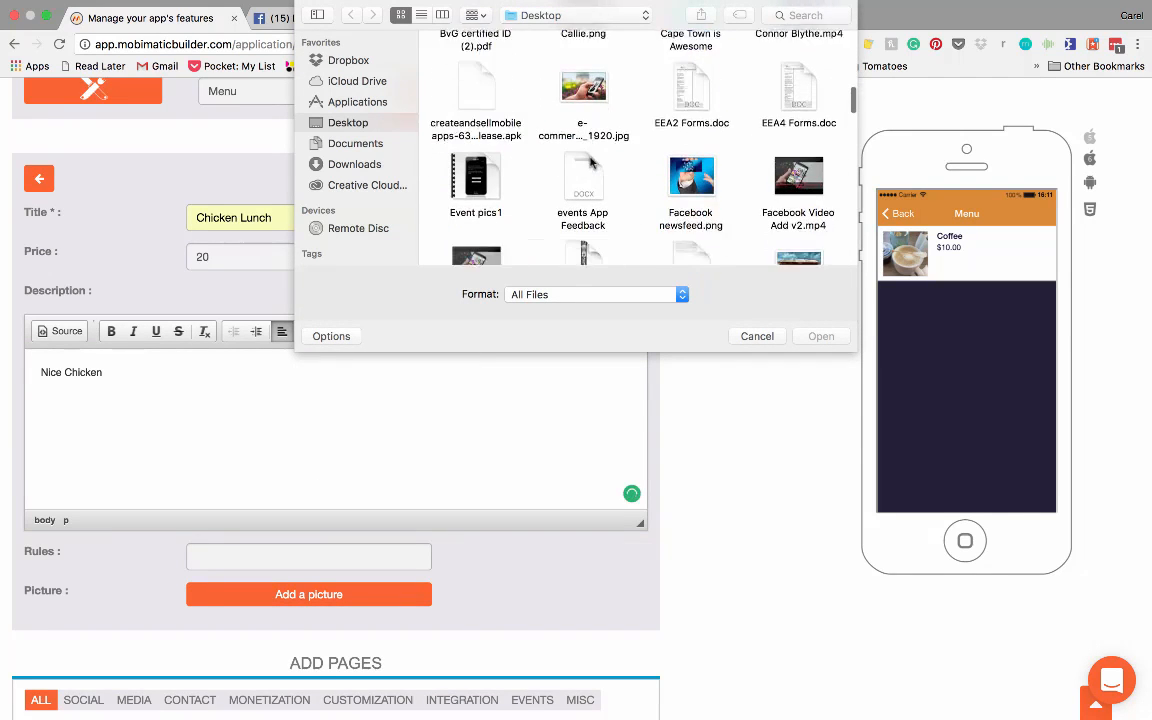
{"action": "scroll", "coordinate": [591, 161], "scroll_direction": "down", "scroll_amount": 5}
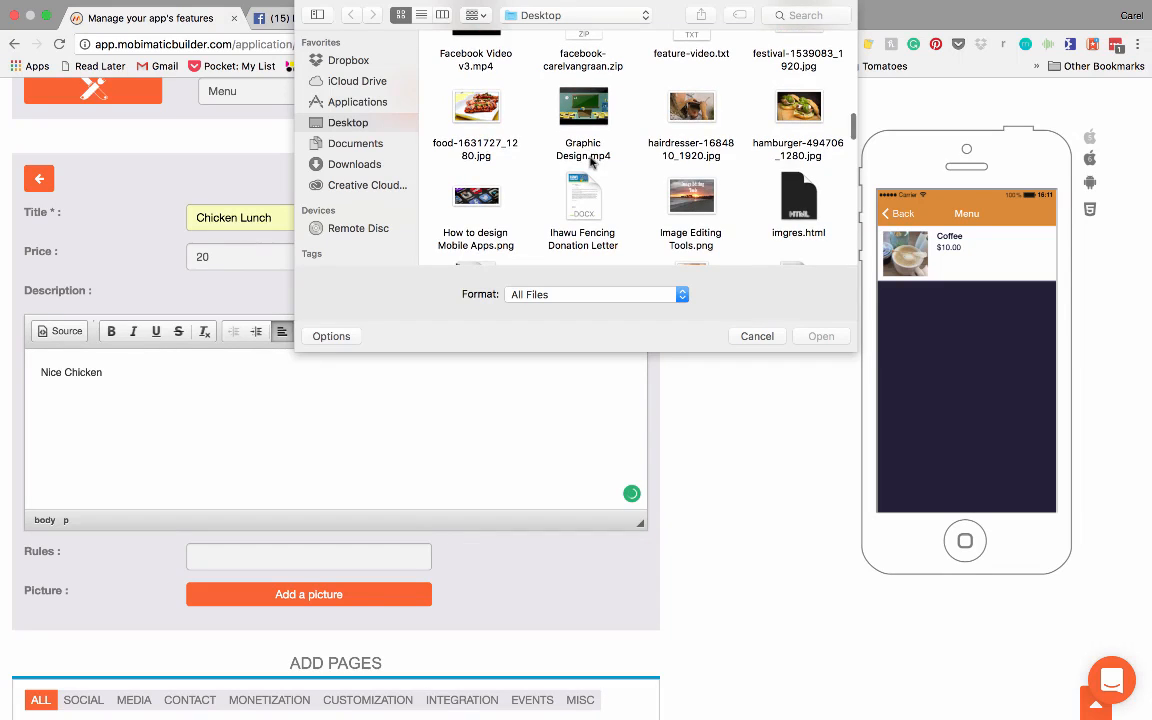
{"action": "left_click", "coordinate": [476, 108]}
{"action": "left_click", "coordinate": [821, 336]}
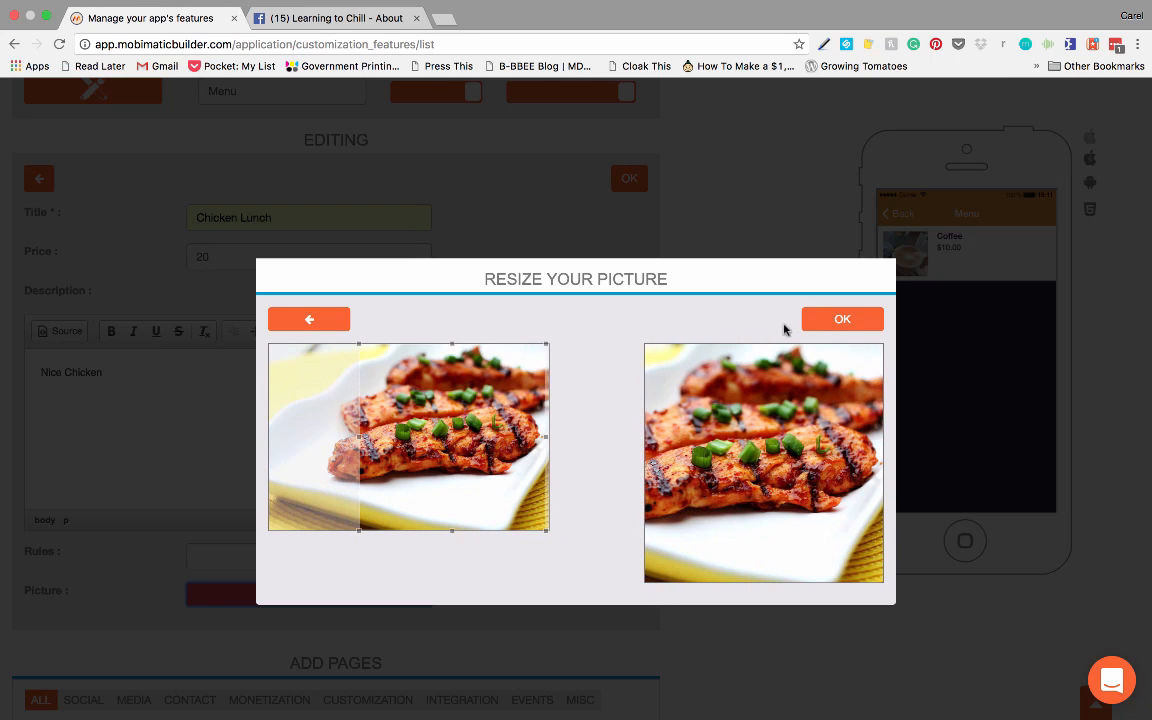
{"action": "left_click", "coordinate": [842, 319]}
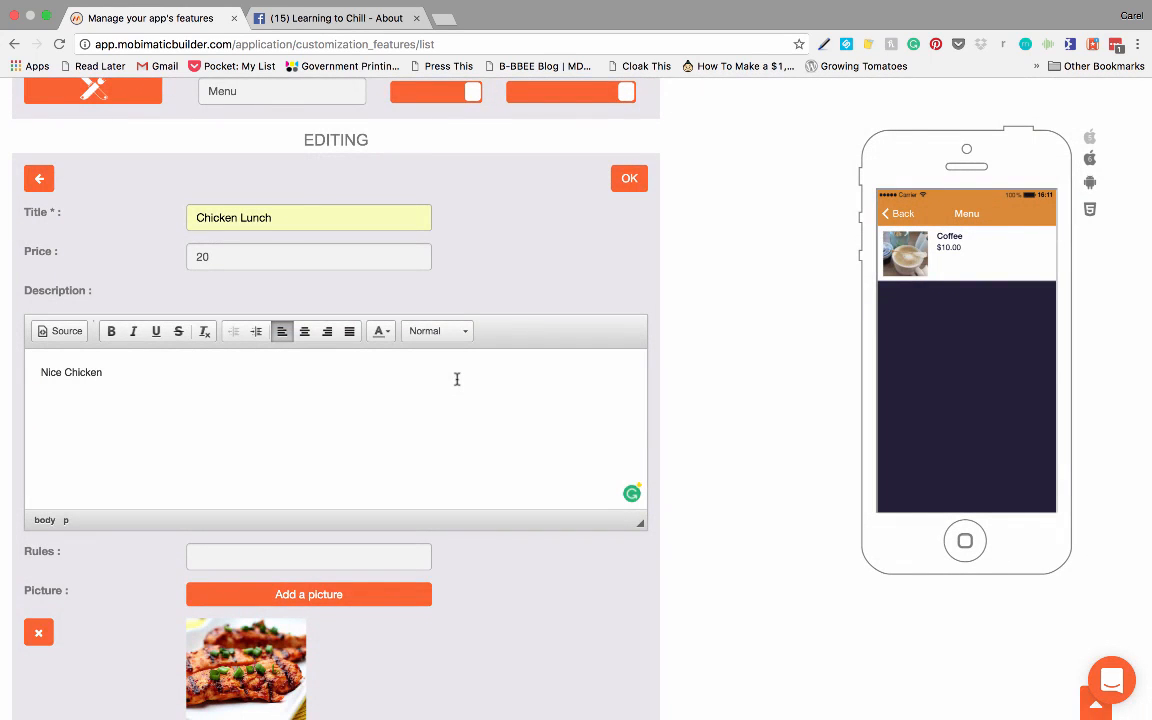
{"action": "left_click", "coordinate": [631, 179]}
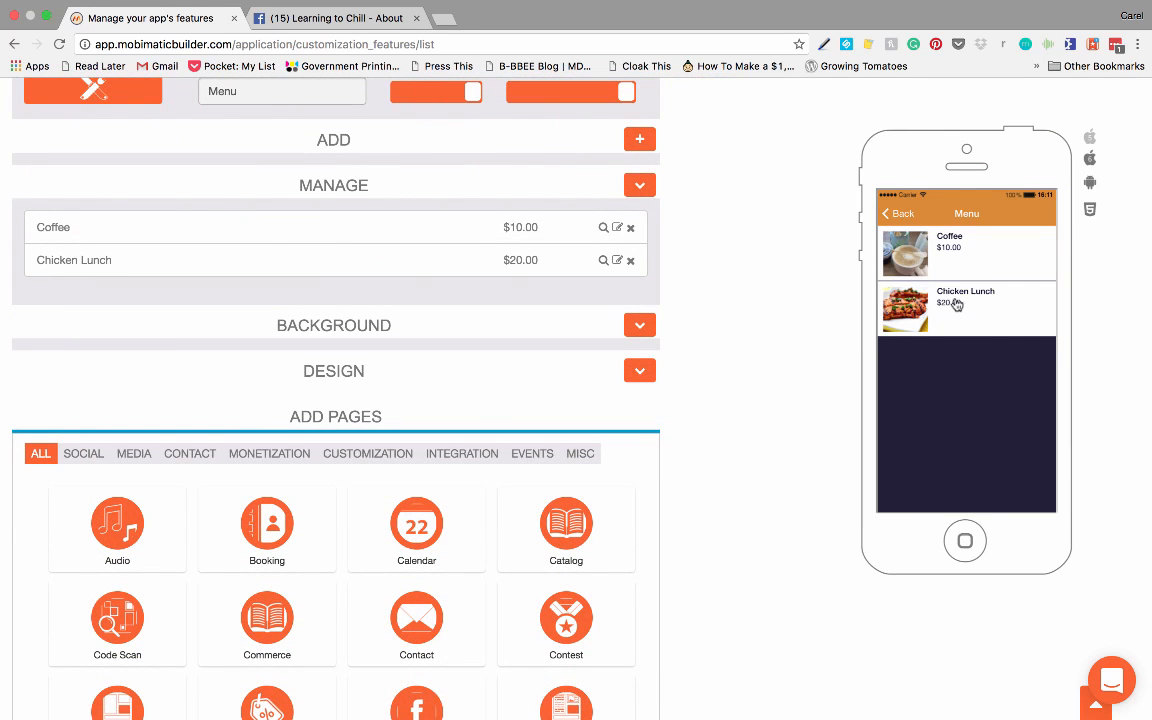
Step: Try out the Menu page's design layouts and apply the one that alternates two-column rows with a full-width row
{"action": "scroll", "coordinate": [380, 355], "scroll_direction": "down", "scroll_amount": 2}
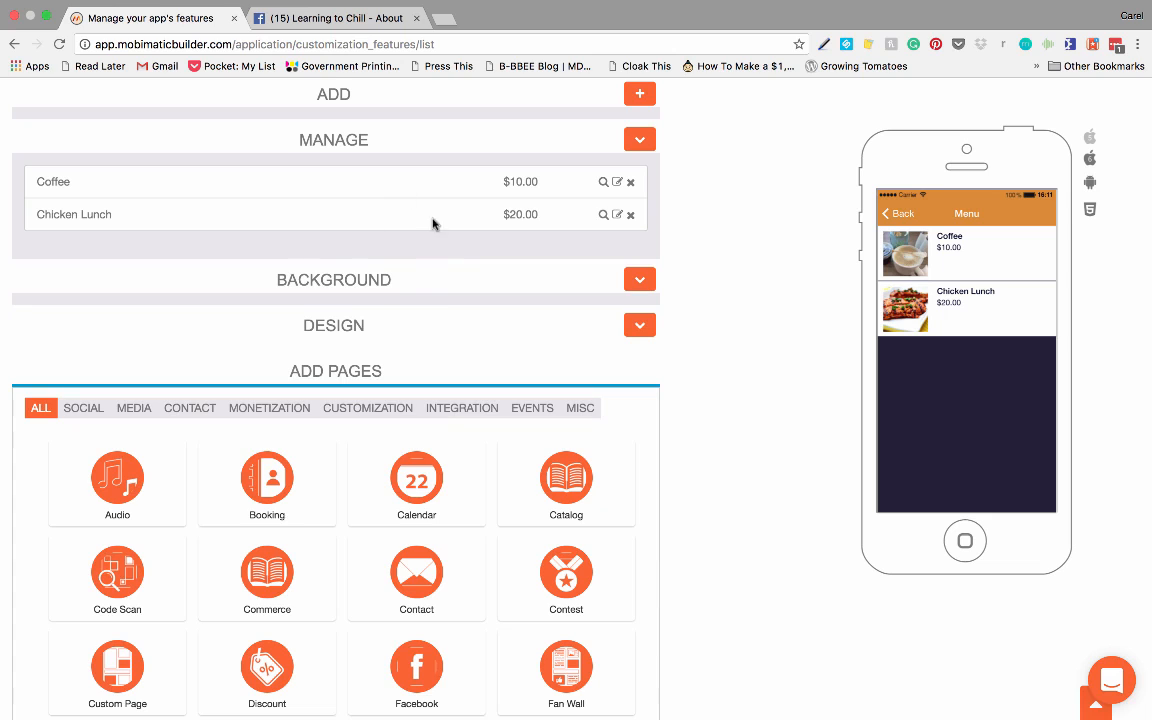
{"action": "left_click", "coordinate": [639, 327]}
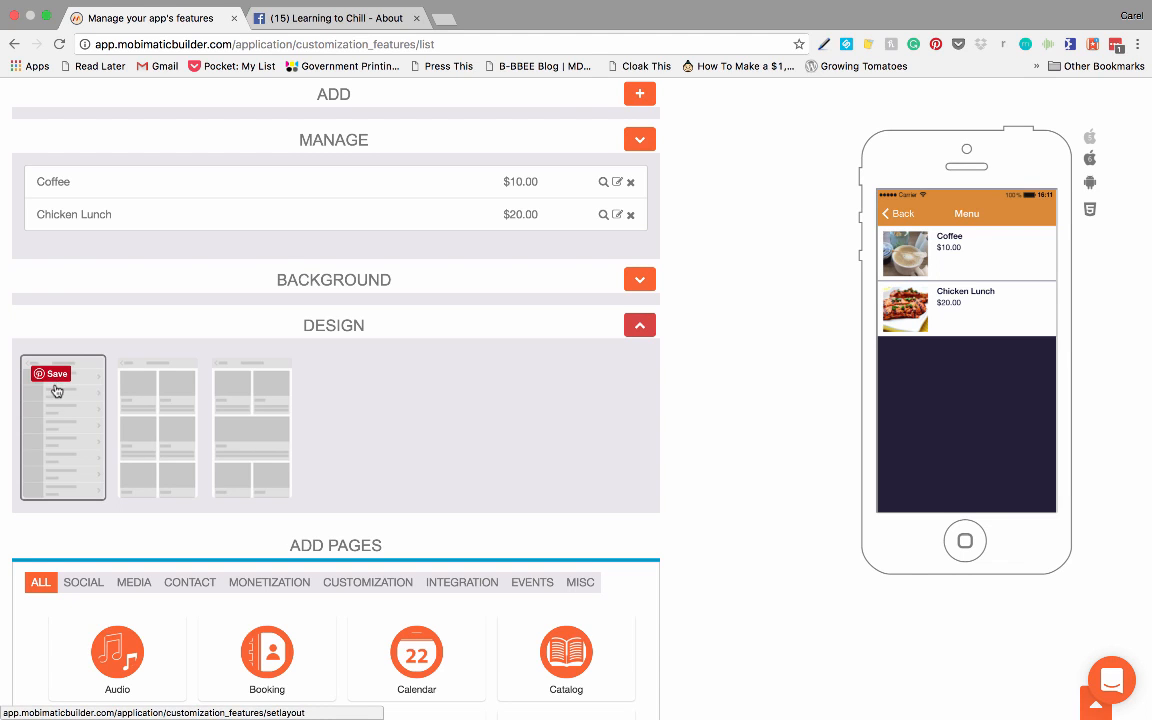
{"action": "left_click", "coordinate": [152, 411]}
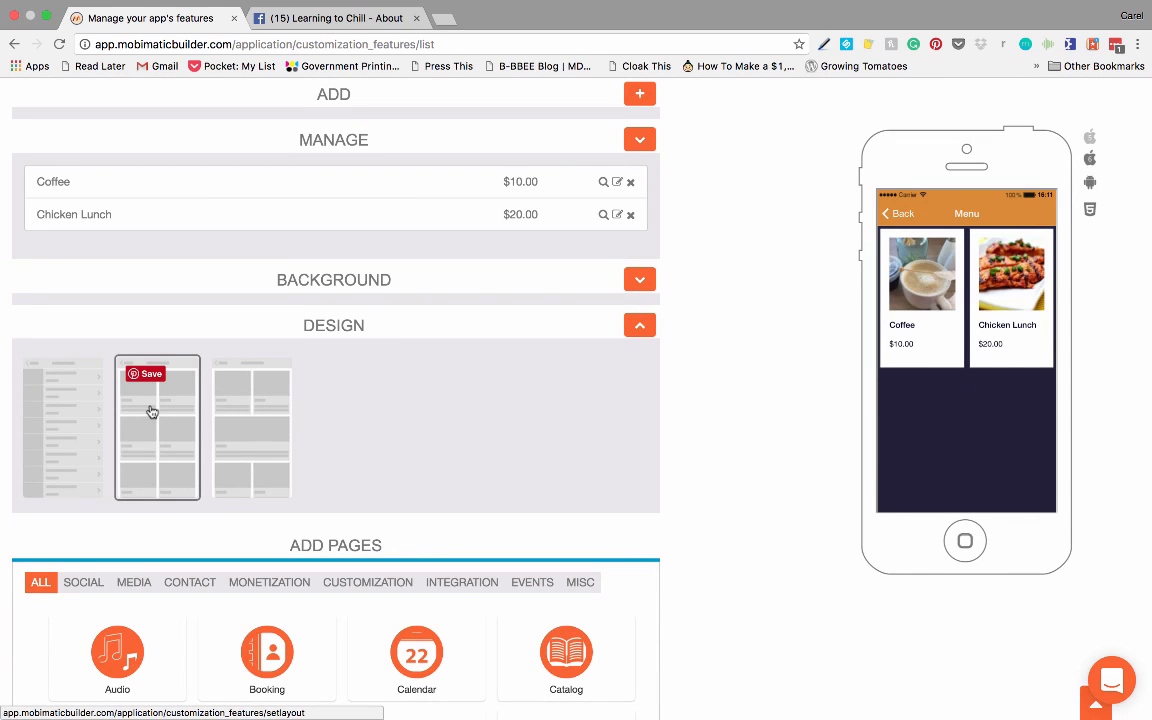
{"action": "left_click", "coordinate": [258, 416]}
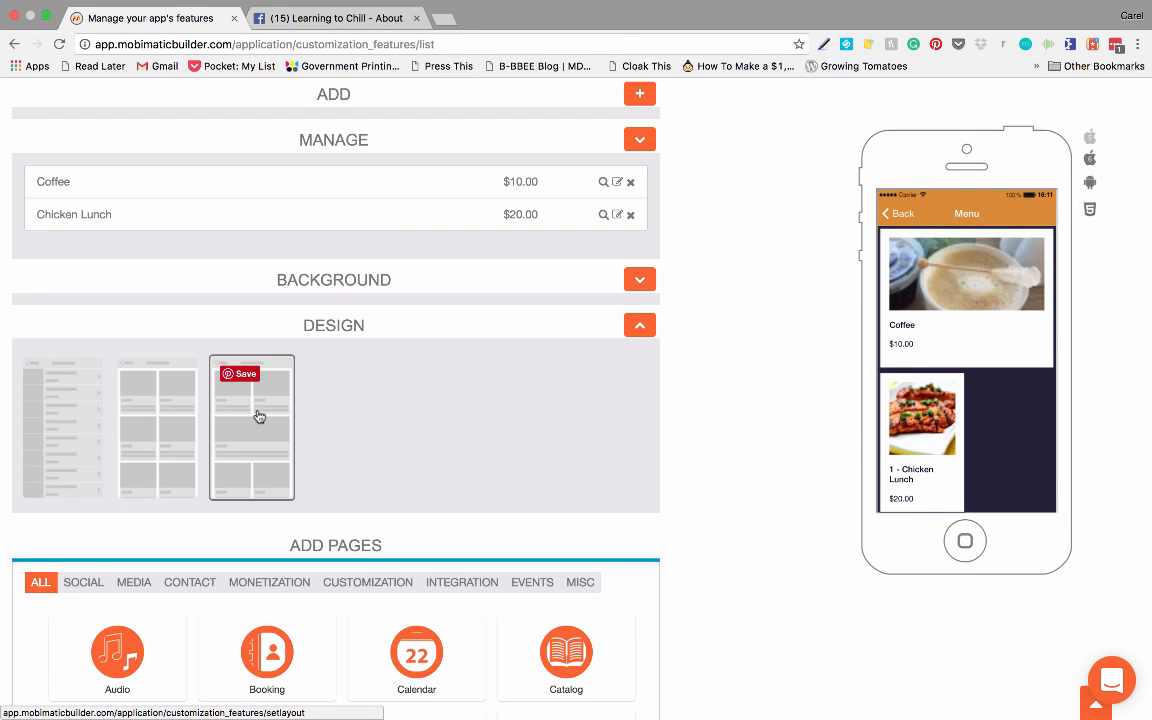
{"action": "left_click", "coordinate": [60, 415]}
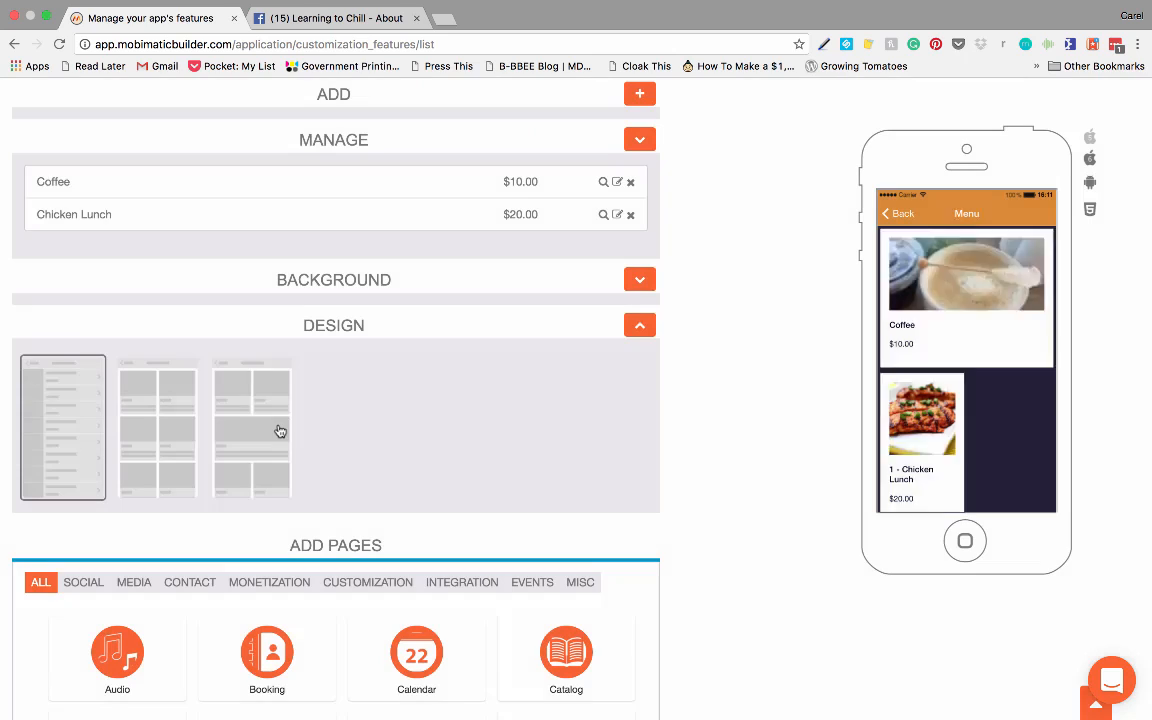
{"action": "left_click", "coordinate": [250, 409]}
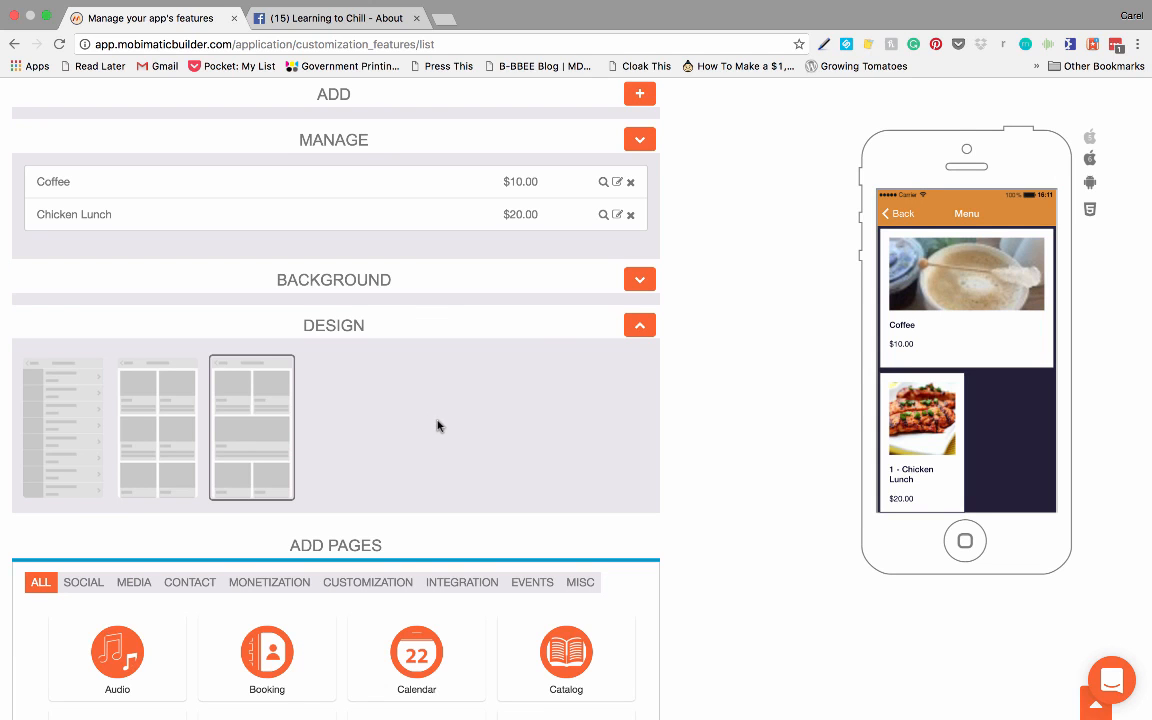
Step: Review the configured pages, then save them and continue to the application settings
{"action": "scroll", "coordinate": [415, 424], "scroll_direction": "down", "scroll_amount": 10}
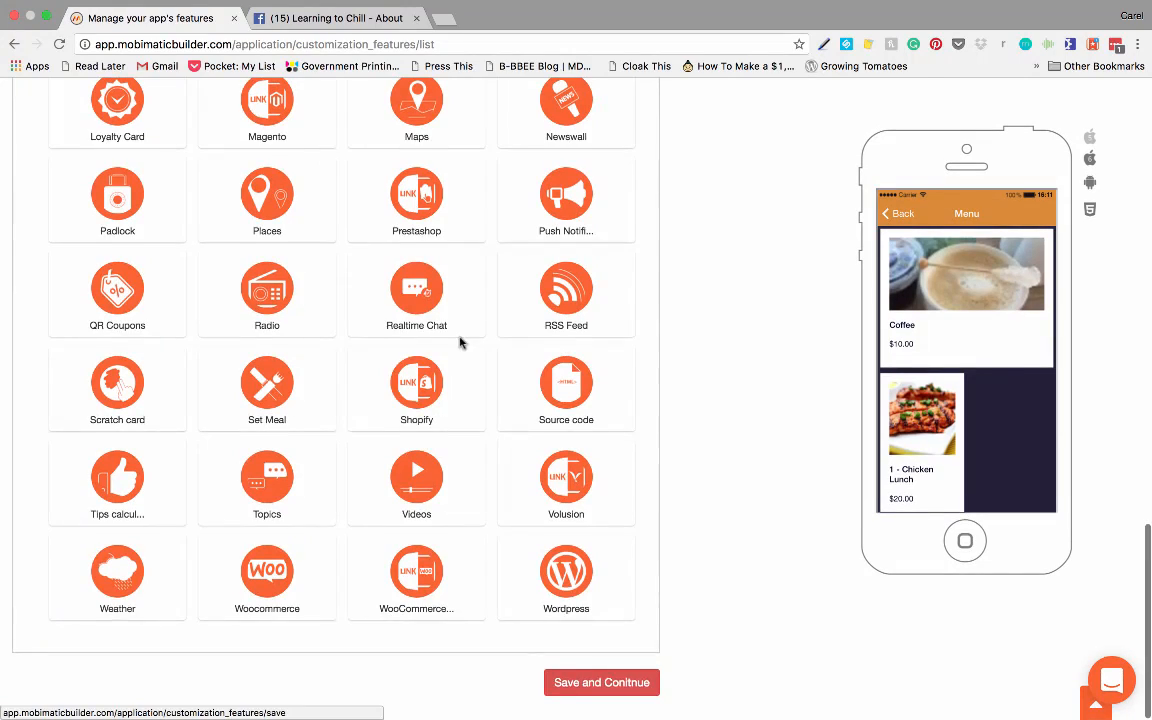
{"action": "scroll", "coordinate": [461, 342], "scroll_direction": "up", "scroll_amount": 2}
{"action": "scroll", "coordinate": [461, 342], "scroll_direction": "up", "scroll_amount": 15}
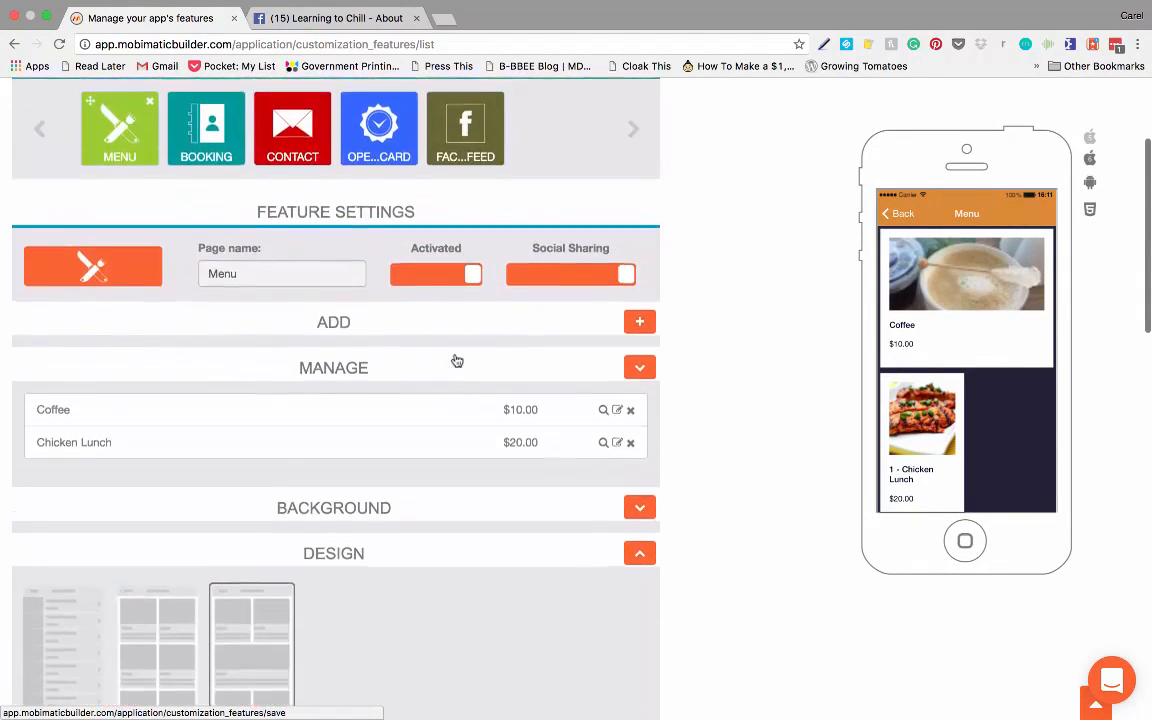
{"action": "scroll", "coordinate": [455, 360], "scroll_direction": "up", "scroll_amount": 1}
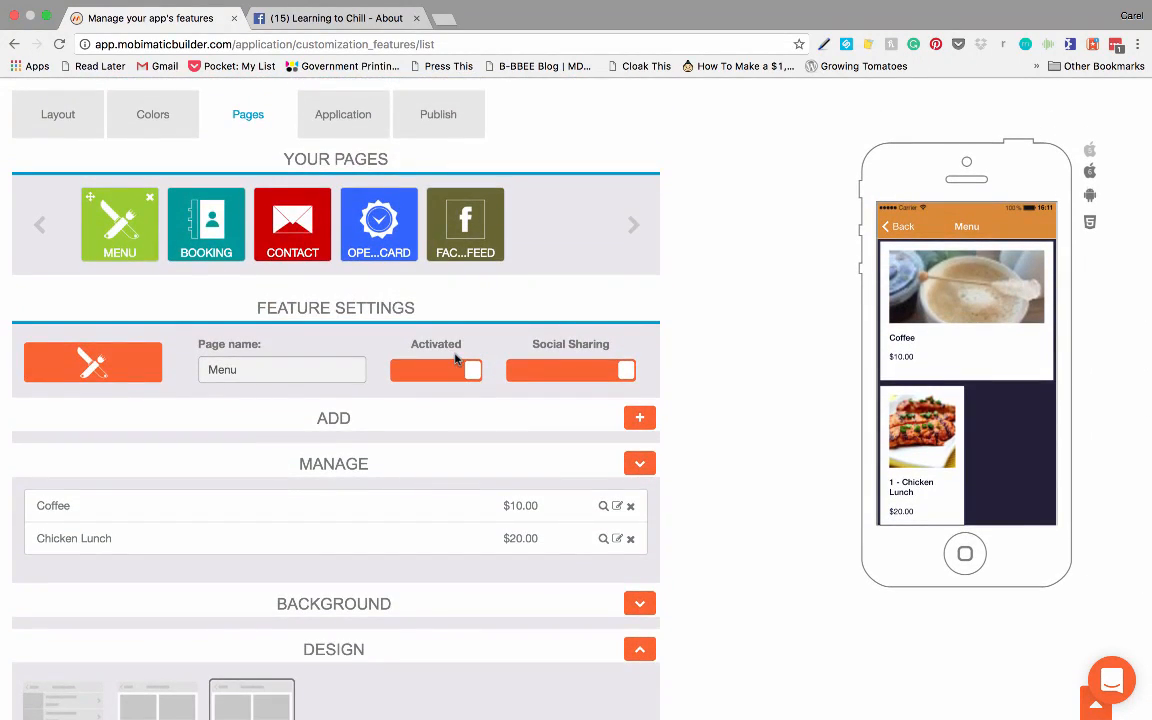
{"action": "scroll", "coordinate": [455, 360], "scroll_direction": "down", "scroll_amount": 15}
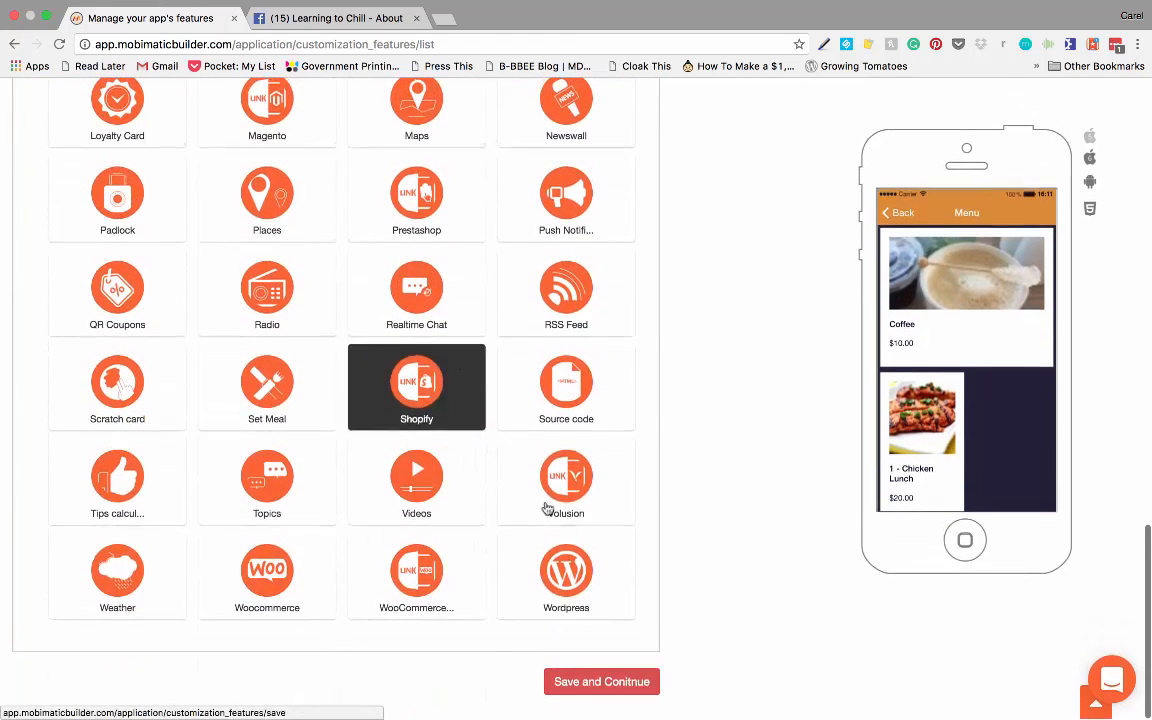
{"action": "left_click", "coordinate": [603, 682]}
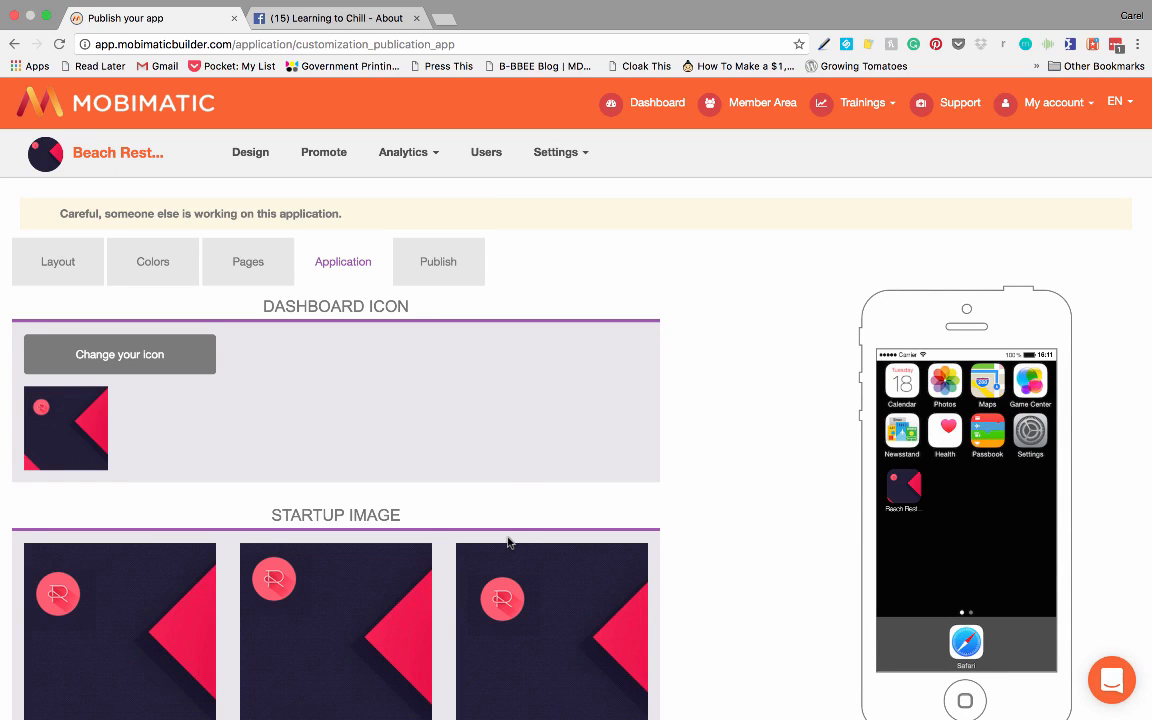
Step: Change the app's dashboard icon to the beach sunset picture 2016-10-24 17.57.35.png, accepting the default crop
{"action": "scroll", "coordinate": [508, 542], "scroll_direction": "down", "scroll_amount": 4}
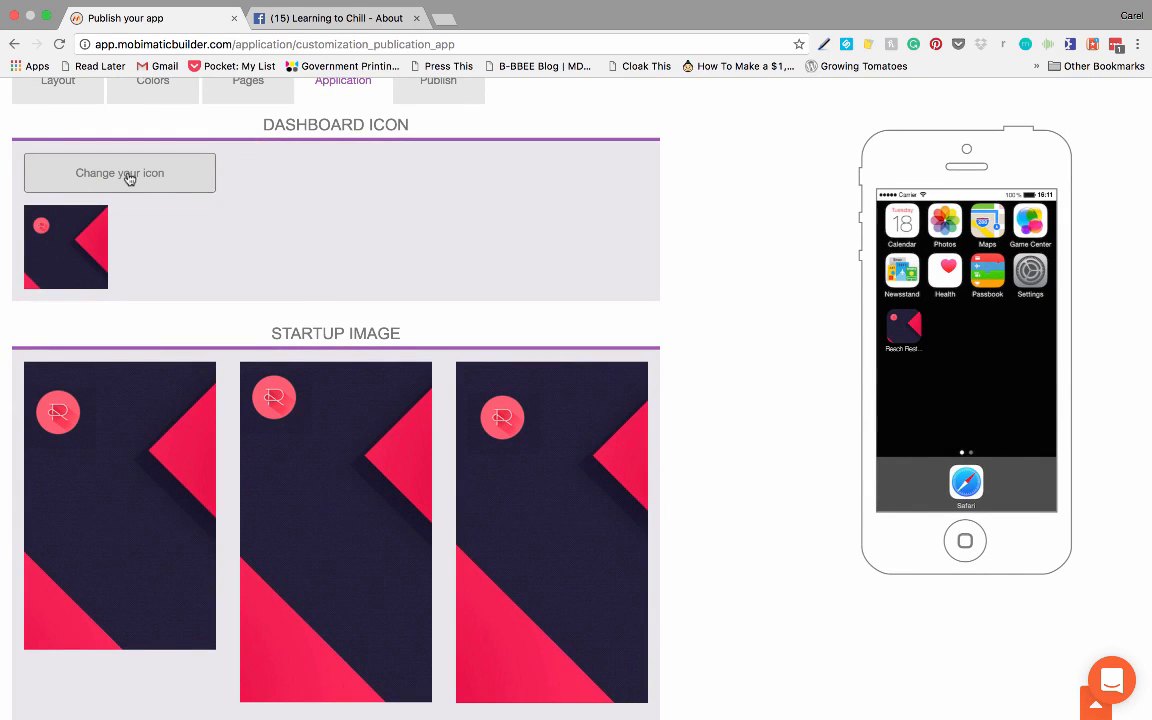
{"action": "left_click", "coordinate": [129, 179]}
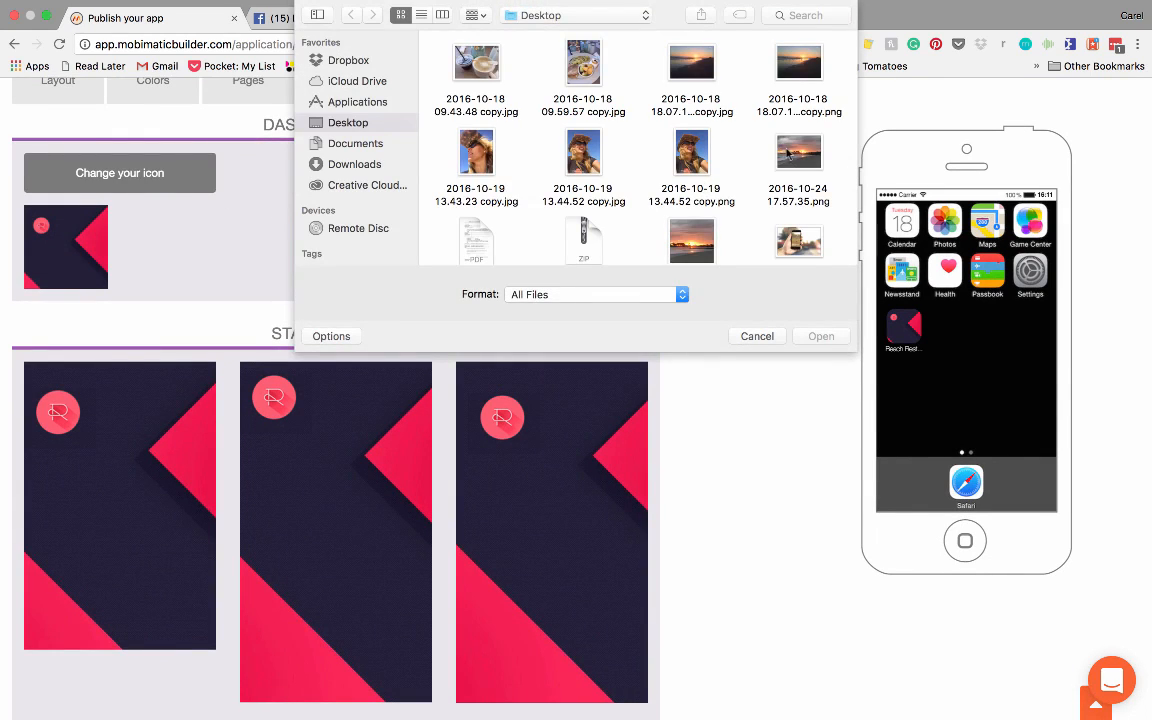
{"action": "left_click", "coordinate": [798, 152]}
{"action": "left_click", "coordinate": [821, 336]}
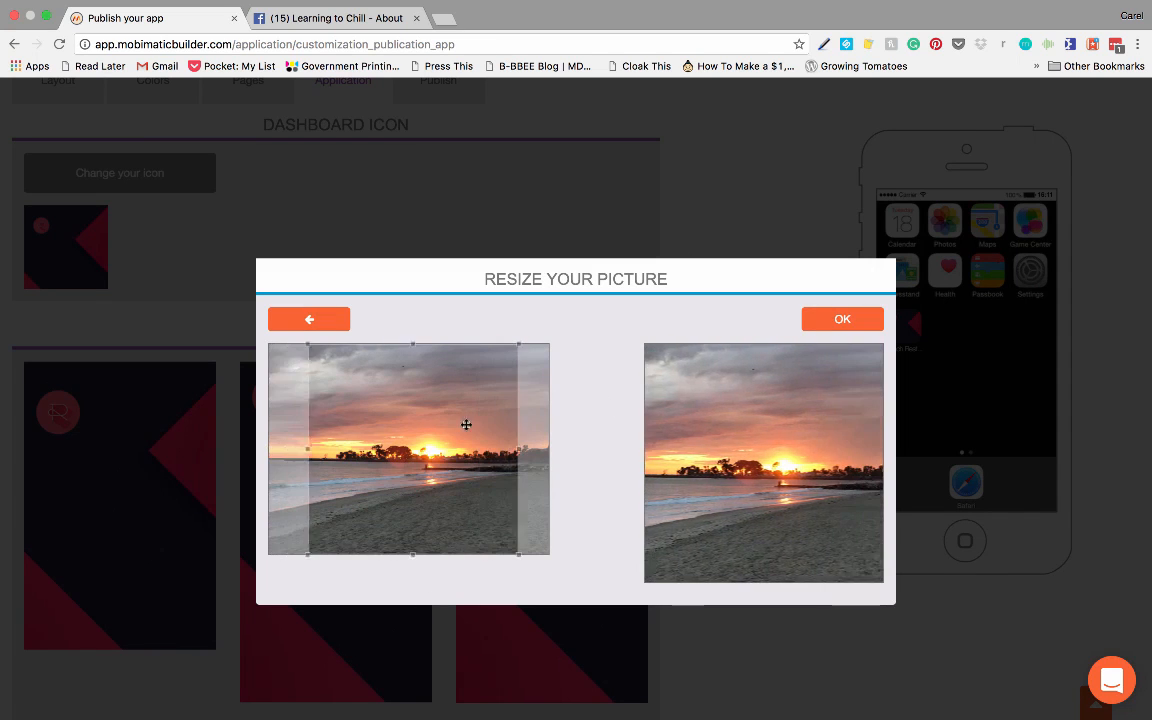
{"action": "left_click", "coordinate": [866, 318]}
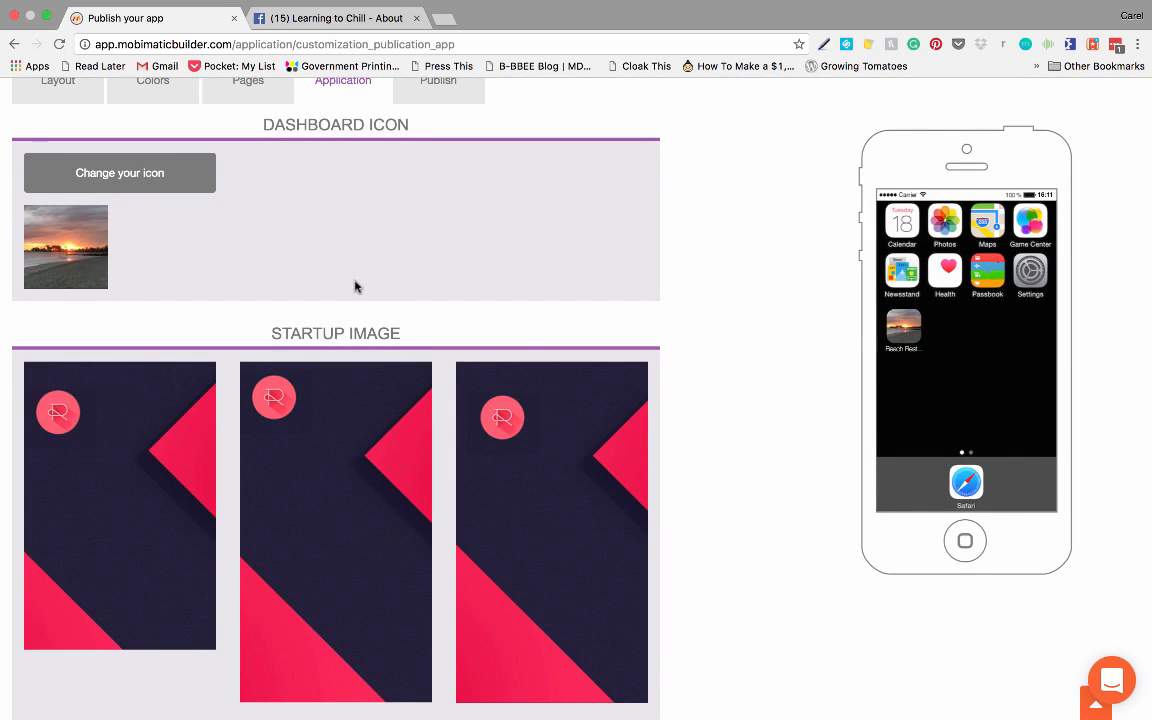
Step: Set the 640x960 startup image to the picture 2016-10-19 13.44.52 copy.png, accepting the default crop
{"action": "scroll", "coordinate": [355, 287], "scroll_direction": "down", "scroll_amount": 5}
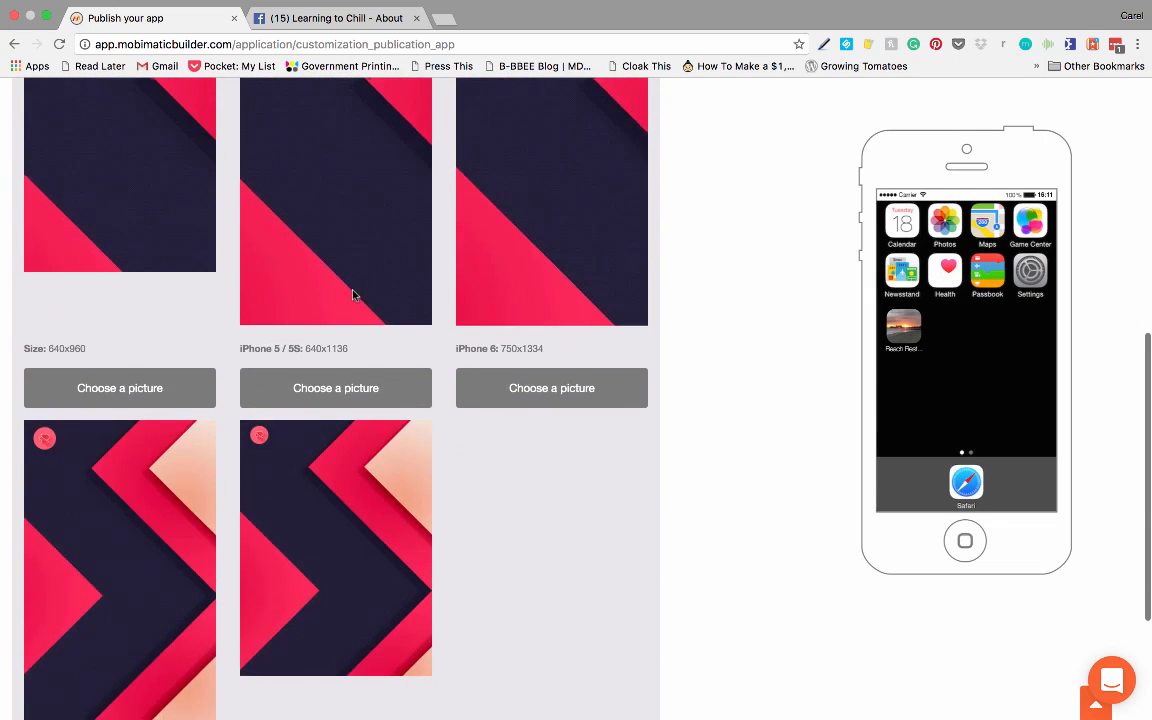
{"action": "scroll", "coordinate": [352, 295], "scroll_direction": "up", "scroll_amount": 2}
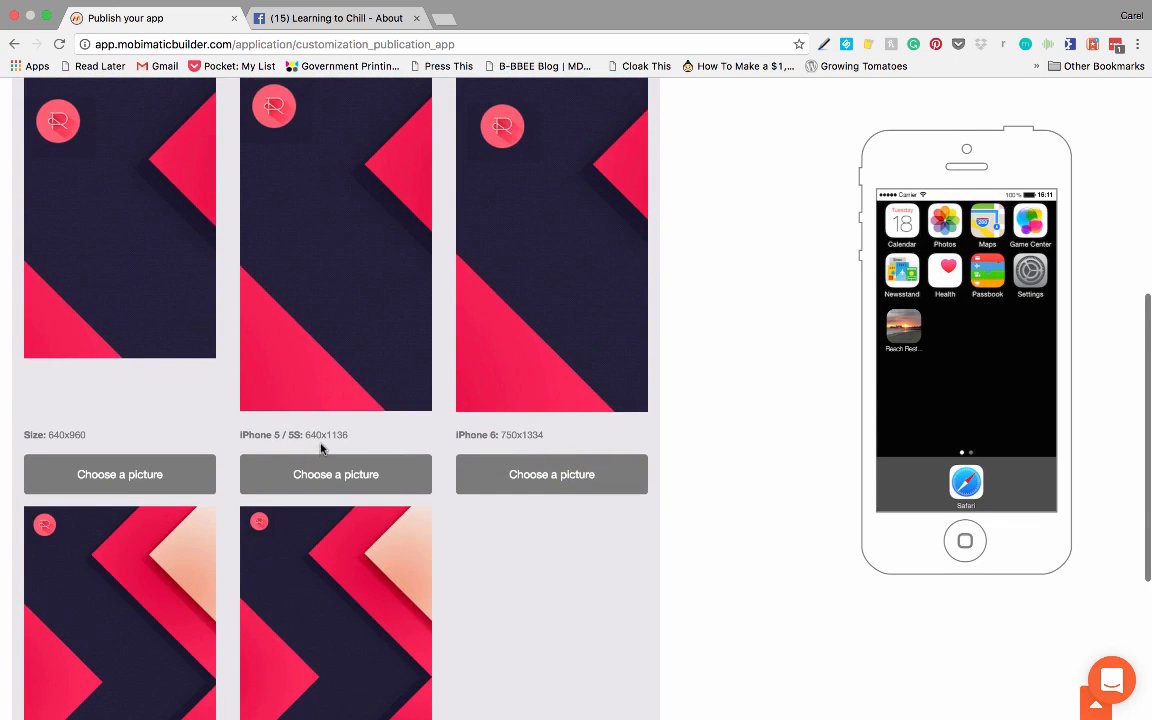
{"action": "left_click", "coordinate": [148, 479]}
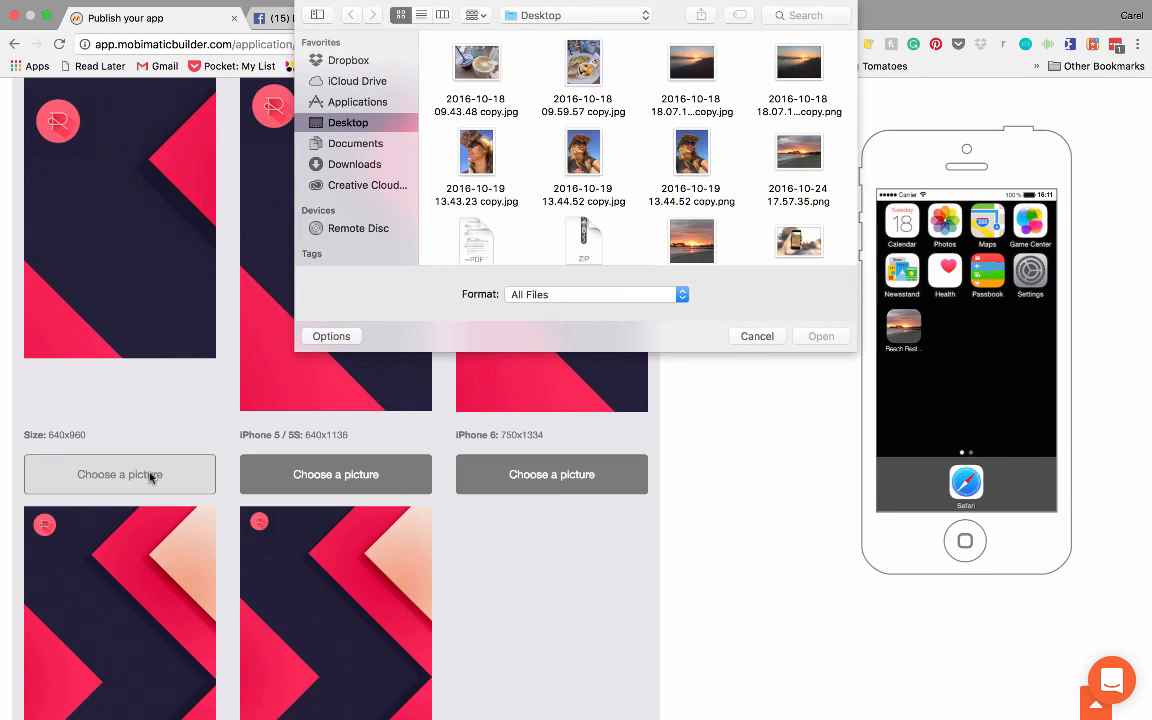
{"action": "left_click", "coordinate": [691, 156]}
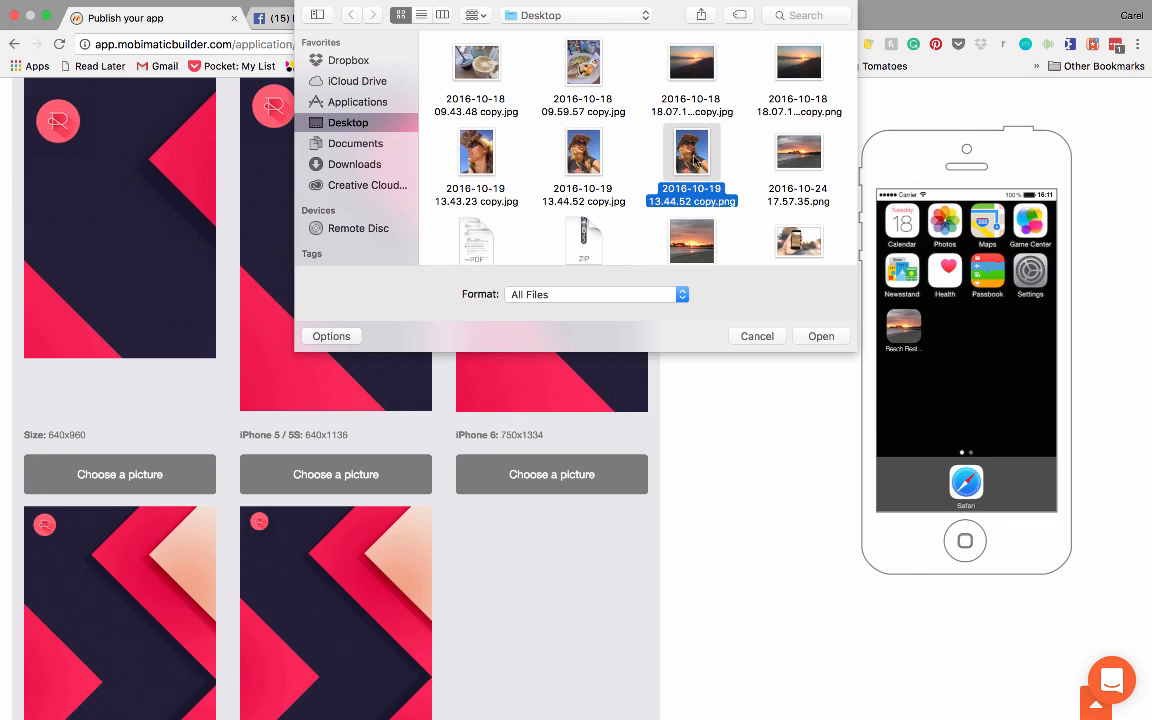
{"action": "left_click", "coordinate": [820, 337]}
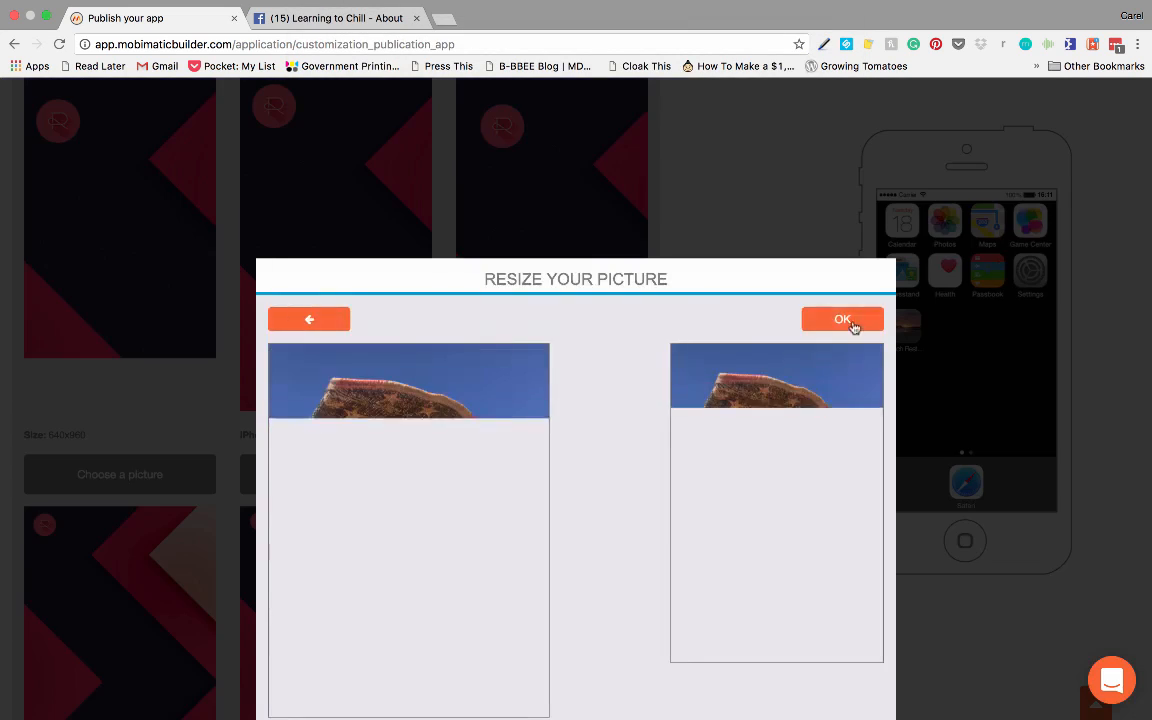
{"action": "left_click", "coordinate": [846, 320]}
Step: Use 2016-10-19 13.44.52 copy.png with the default crop for both the iPhone 5 / 5S and iPhone 6 startup images
{"action": "left_click", "coordinate": [311, 488]}
{"action": "left_click", "coordinate": [694, 160]}
{"action": "left_click", "coordinate": [822, 338]}
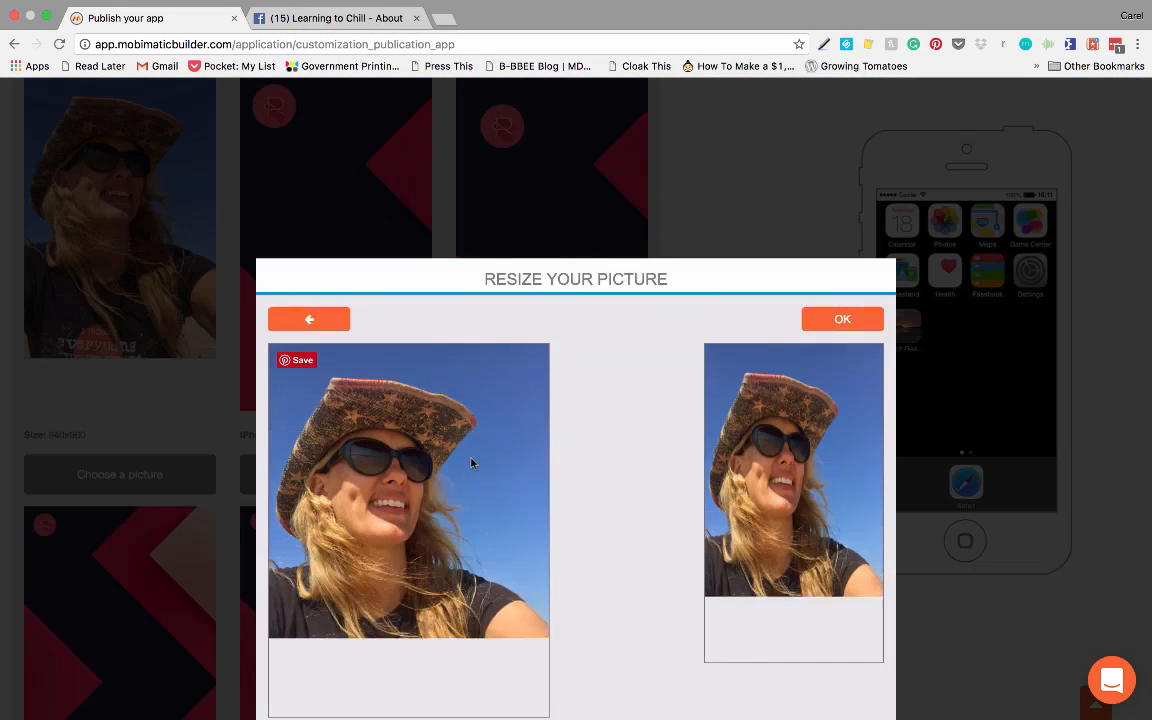
{"action": "left_click", "coordinate": [842, 318]}
{"action": "left_click", "coordinate": [551, 474]}
{"action": "left_click", "coordinate": [702, 176]}
{"action": "left_click", "coordinate": [820, 334]}
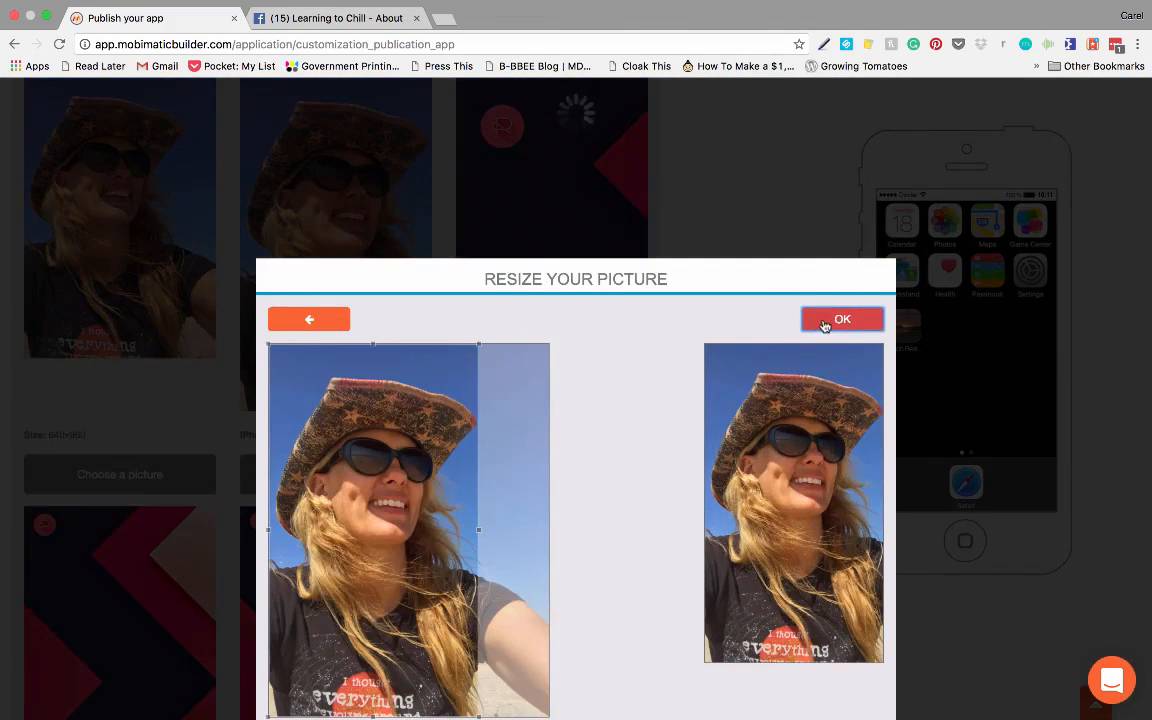
{"action": "left_click", "coordinate": [826, 320]}
Step: Replace the iPhone 6 Plus and iPad Retina startup images with 2016-10-19 13.44.52 copy.png, accepting the default crops
{"action": "scroll", "coordinate": [110, 651], "scroll_direction": "down", "scroll_amount": 3}
{"action": "left_click", "coordinate": [110, 651]}
{"action": "left_click", "coordinate": [818, 334]}
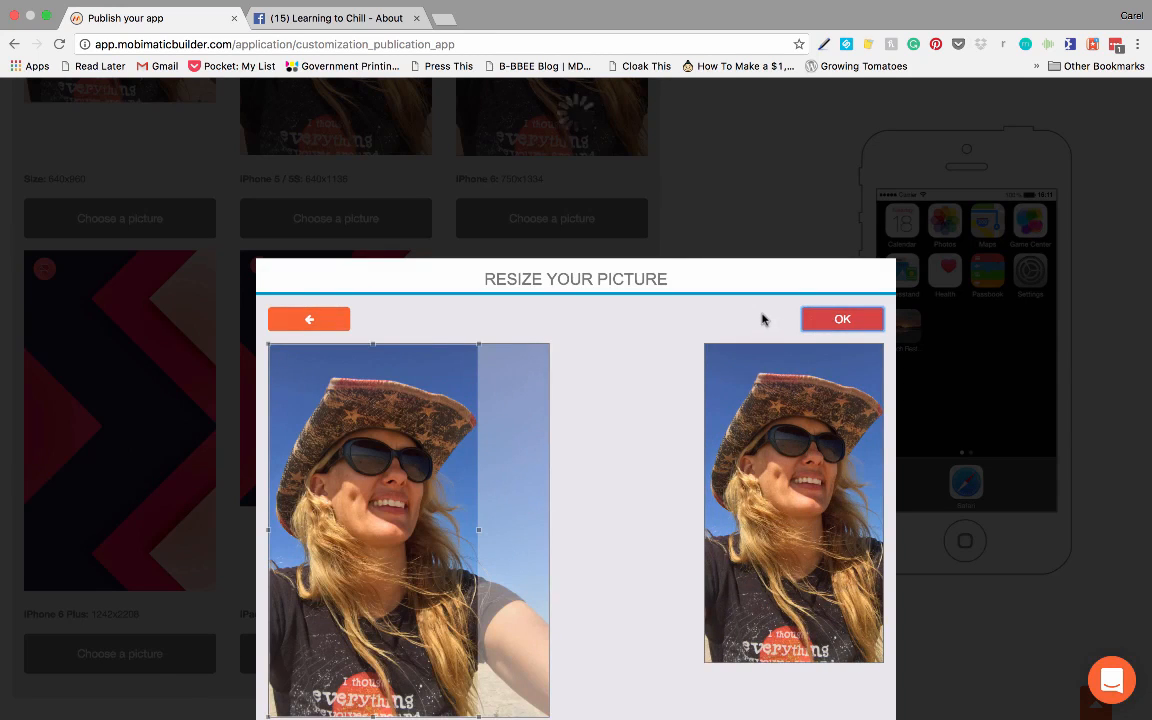
{"action": "left_click", "coordinate": [845, 323]}
{"action": "left_click", "coordinate": [334, 656]}
{"action": "left_click", "coordinate": [818, 334]}
{"action": "scroll", "coordinate": [684, 327], "scroll_direction": "down", "scroll_amount": 1}
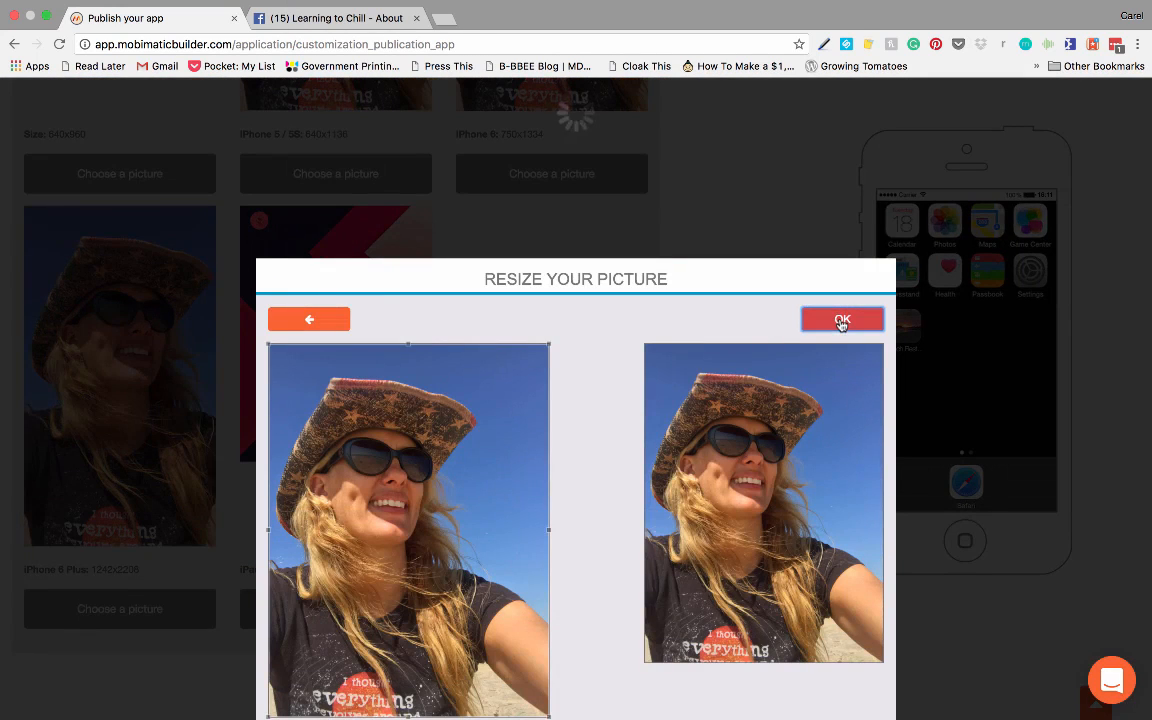
{"action": "left_click", "coordinate": [842, 320]}
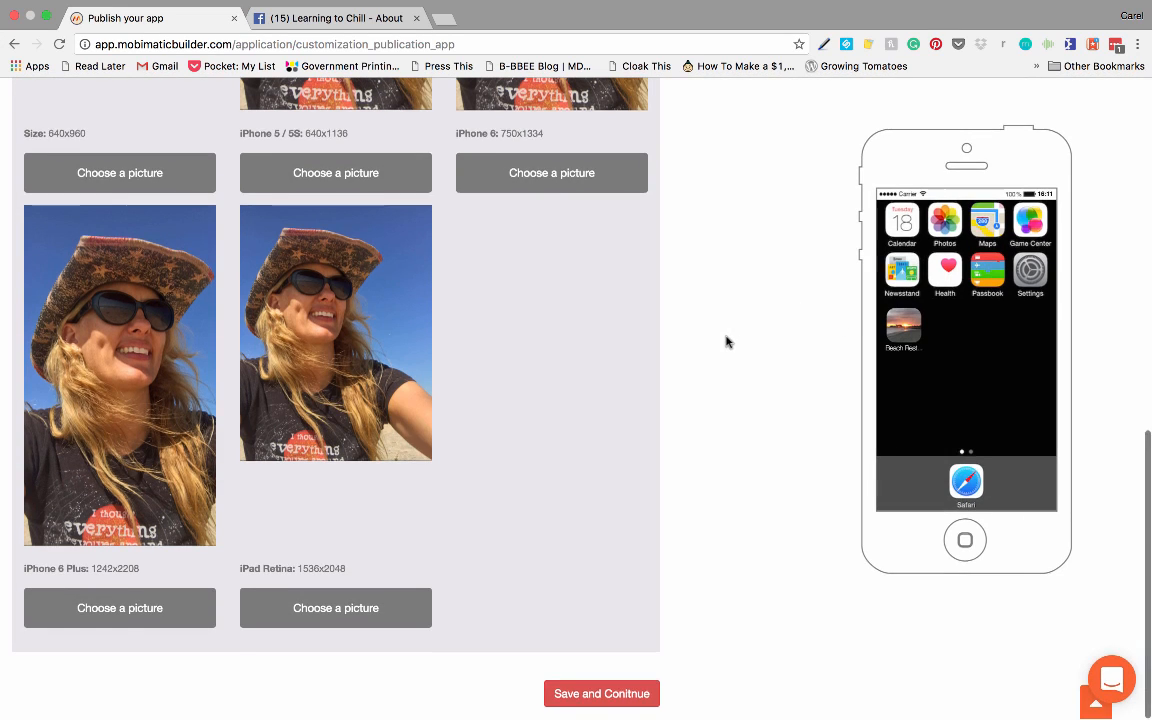
Step: Save the application settings, continue to publishing, and start generating the Android APK with version 1.0
{"action": "left_click", "coordinate": [596, 696]}
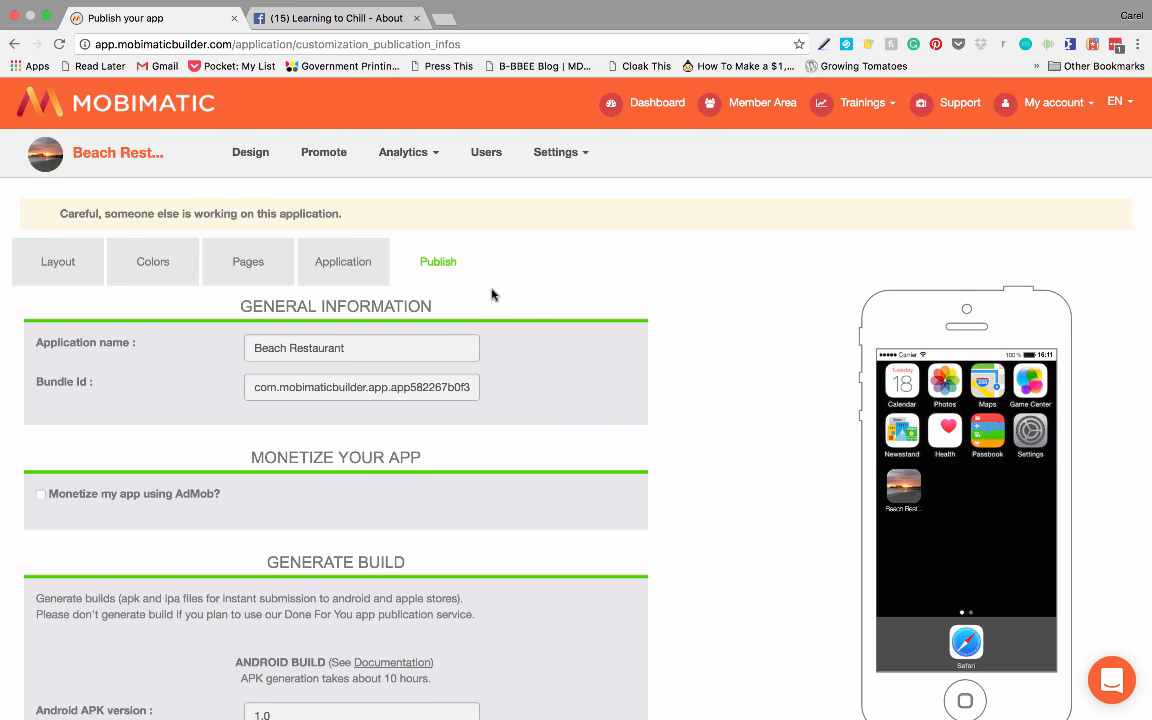
{"action": "scroll", "coordinate": [491, 294], "scroll_direction": "down", "scroll_amount": 2}
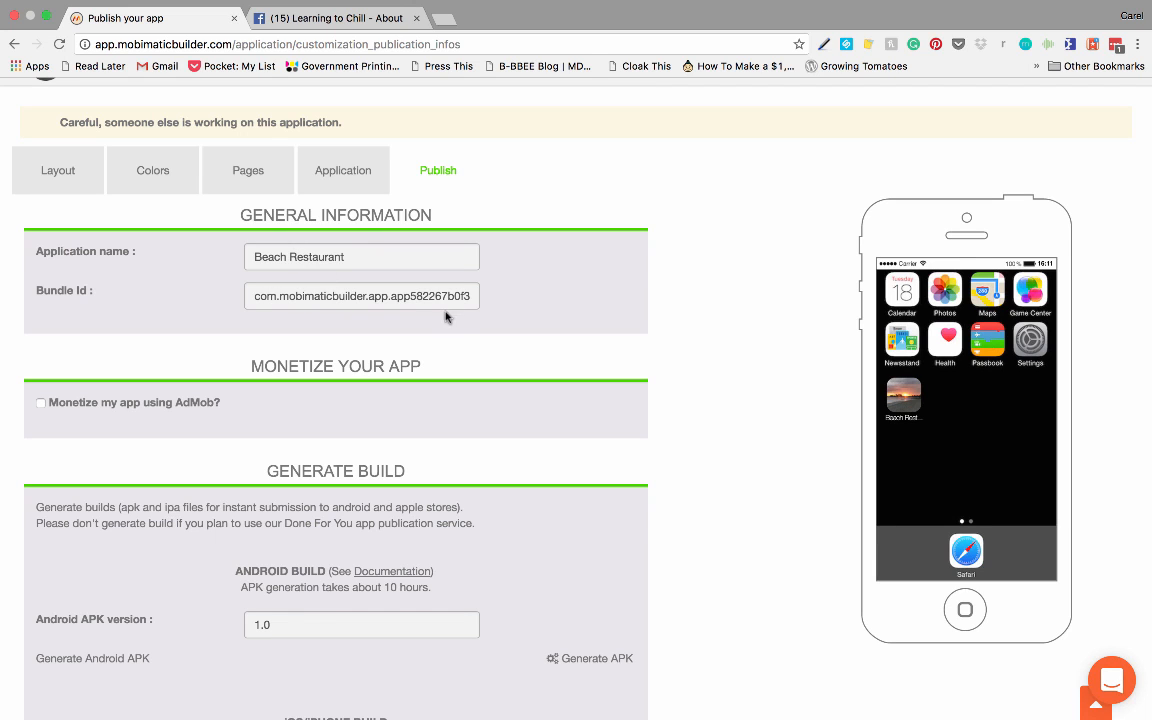
{"action": "scroll", "coordinate": [473, 348], "scroll_direction": "down", "scroll_amount": 1}
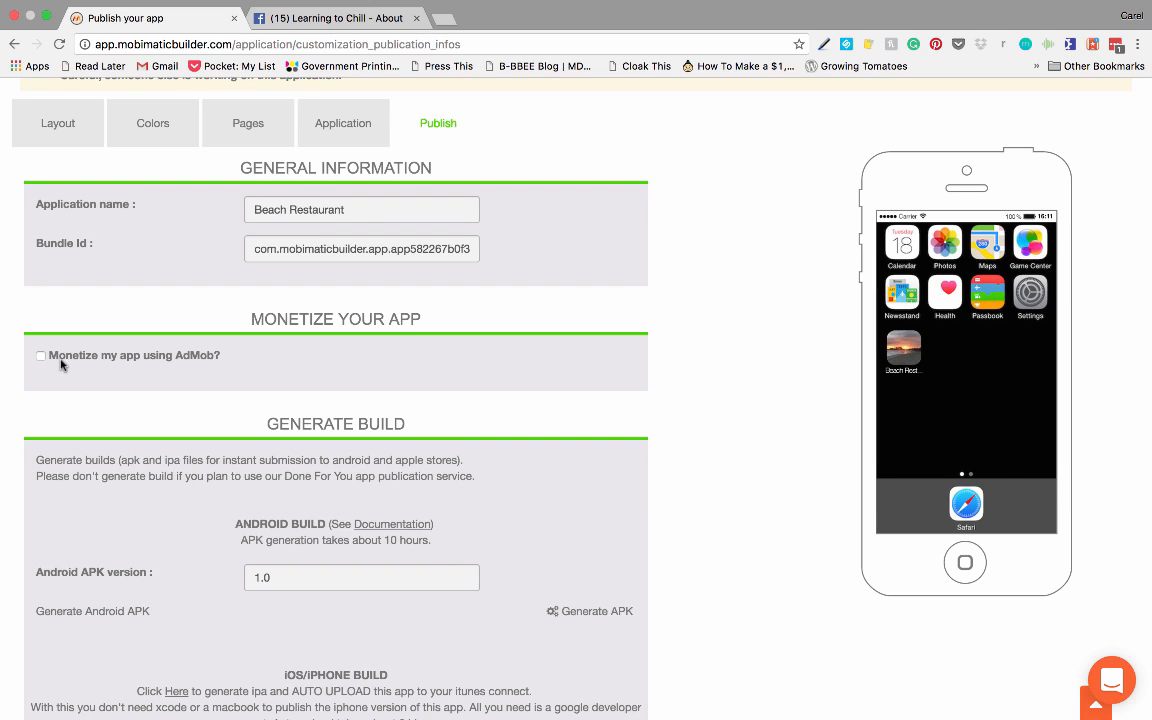
{"action": "scroll", "coordinate": [180, 370], "scroll_direction": "down", "scroll_amount": 5}
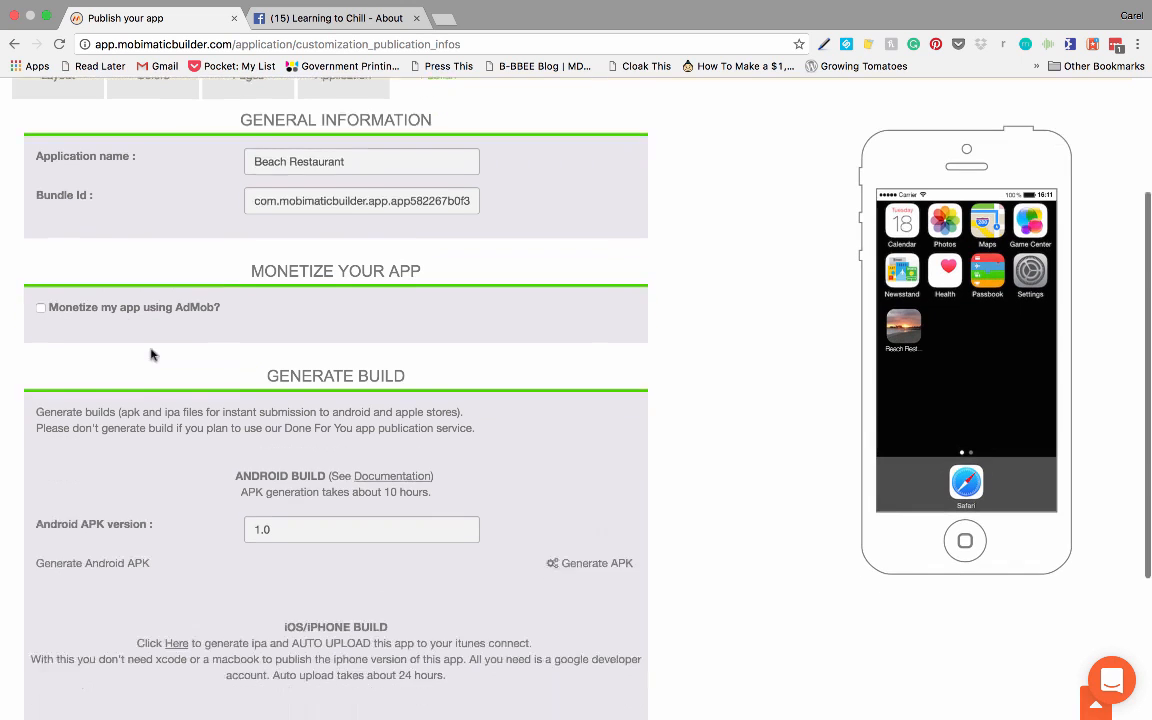
{"action": "scroll", "coordinate": [341, 332], "scroll_direction": "down", "scroll_amount": 1}
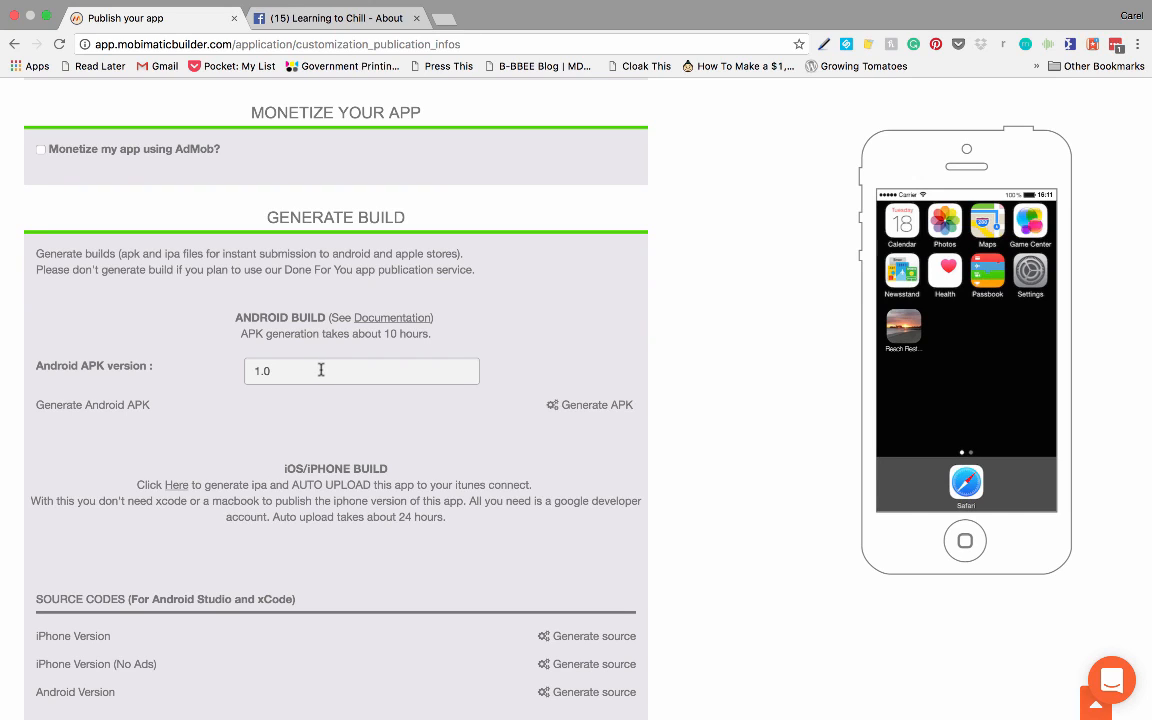
{"action": "left_click", "coordinate": [592, 409]}
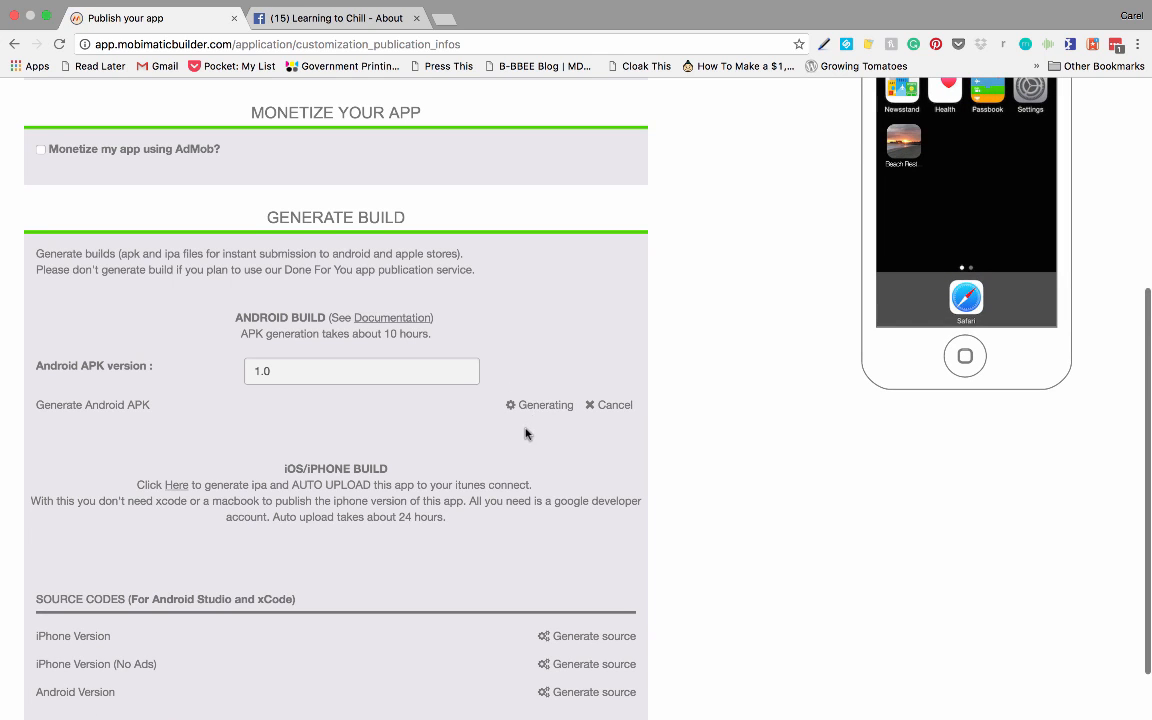
Step: Look over the iOS build and source code options, then save the publish settings and exit to the application list
{"action": "scroll", "coordinate": [527, 432], "scroll_direction": "down", "scroll_amount": 1}
{"action": "scroll", "coordinate": [527, 432], "scroll_direction": "down", "scroll_amount": 1}
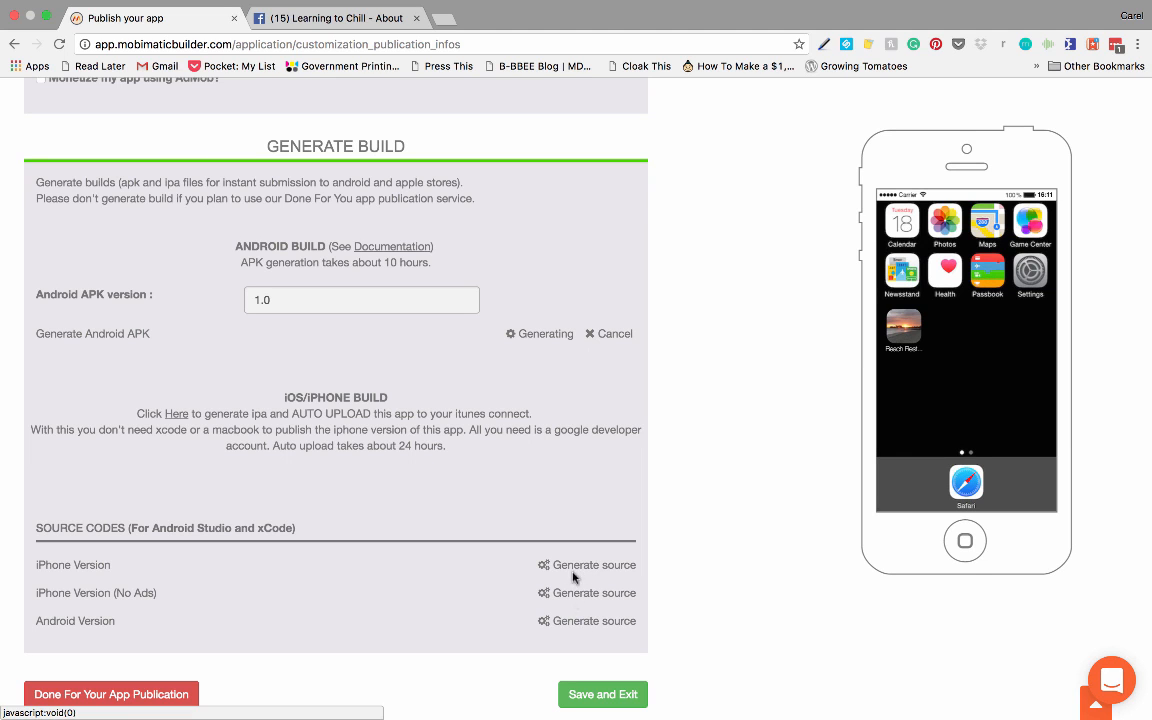
{"action": "scroll", "coordinate": [442, 534], "scroll_direction": "down", "scroll_amount": 1}
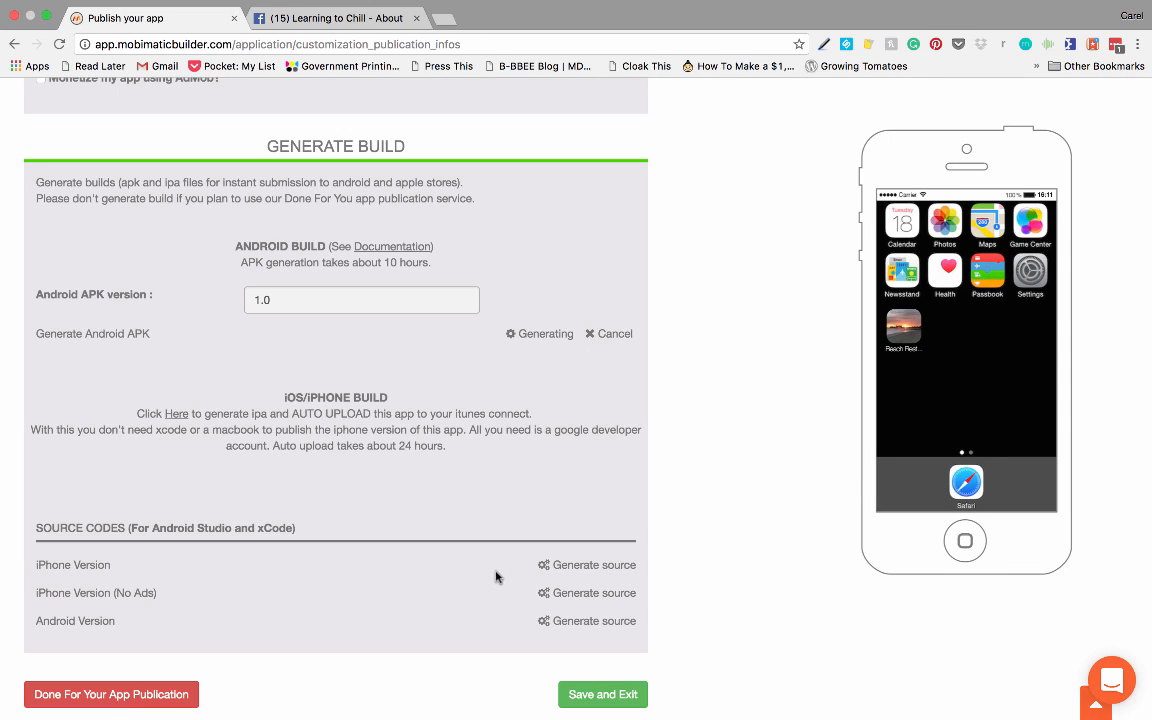
{"action": "left_click", "coordinate": [604, 697]}
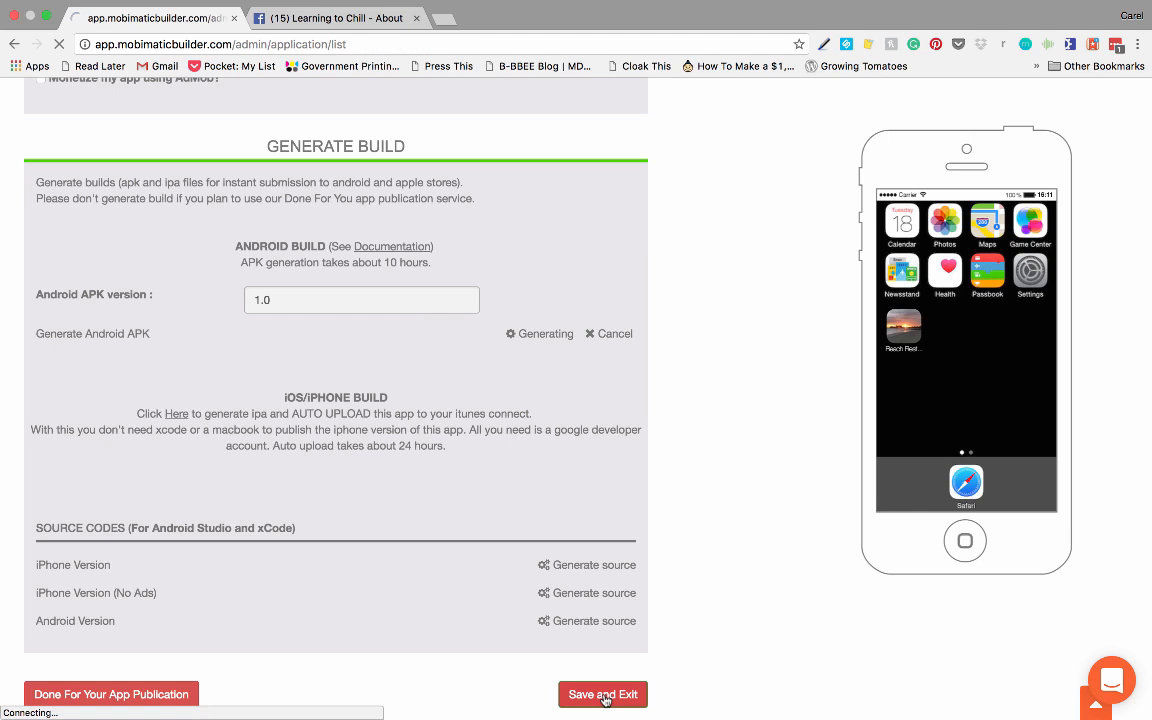